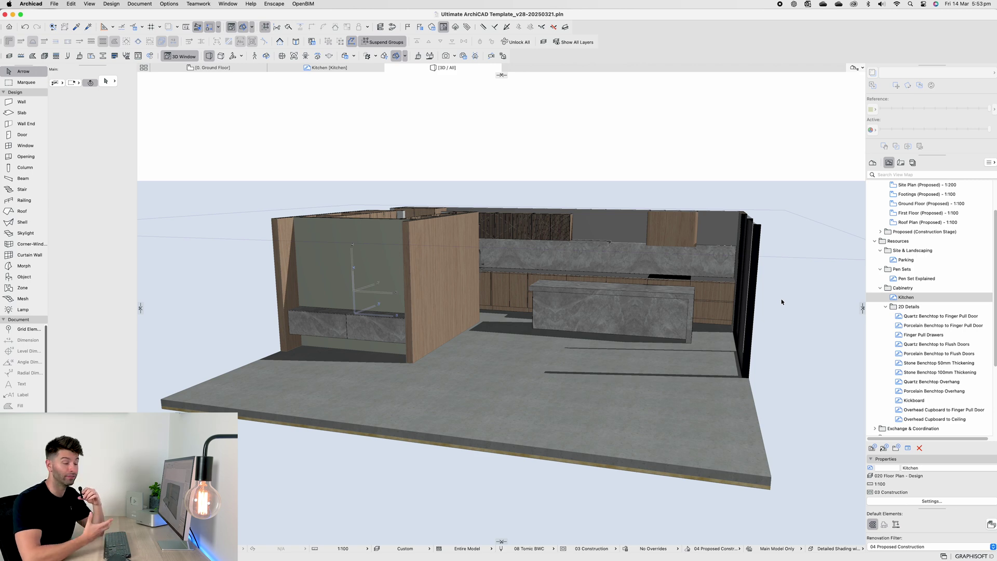
View the 3D kitchen model, then open the Quartz Benchtop to Finger Pull Door detail
scroll(648, 319, up, 5)
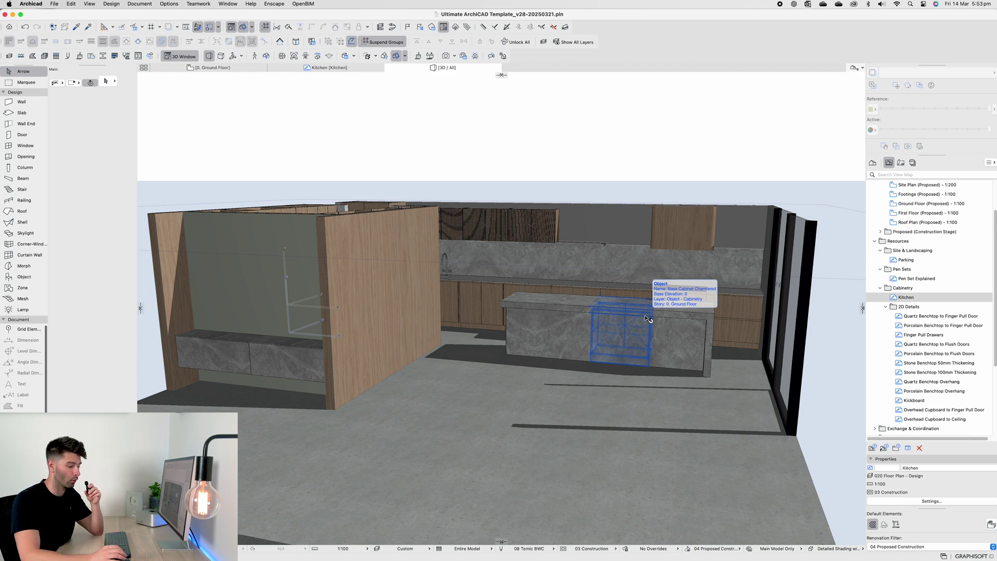
shift+middle_drag(646, 316, 590, 386)
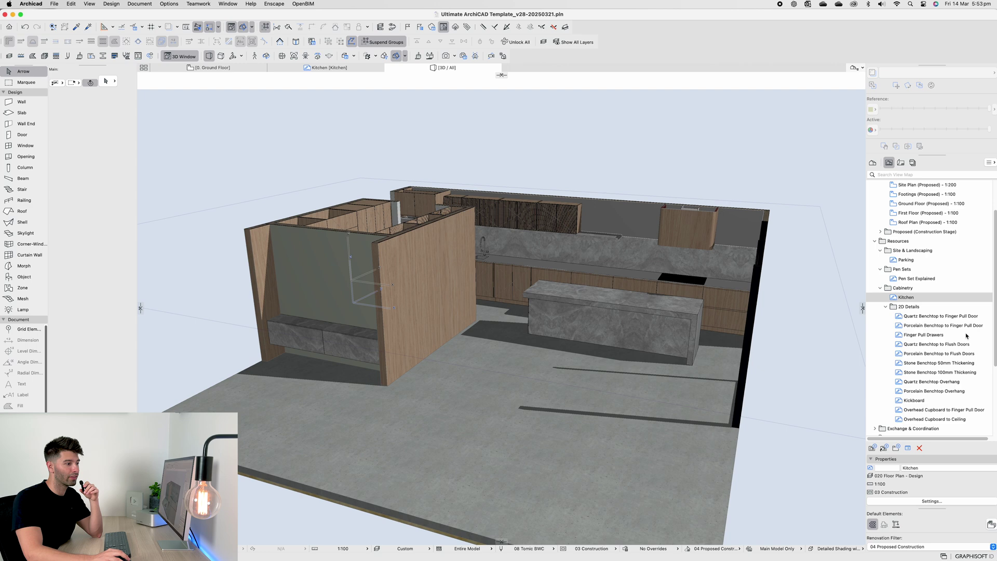
click(941, 316)
double_click(941, 317)
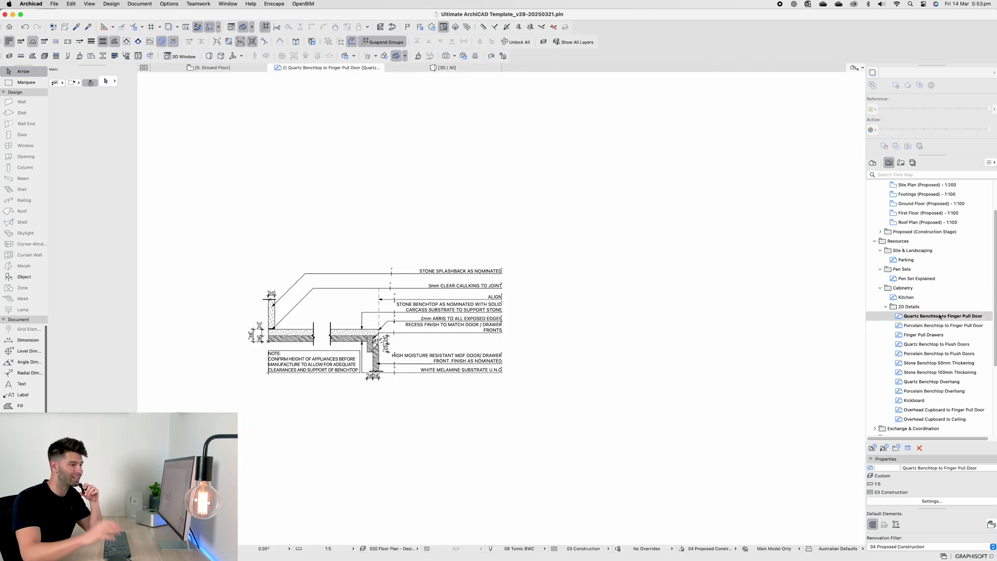
Open the Kitchen cabinetry view and inspect the object settings of the 900MM drawer cabinet without backsplash
double_click(920, 298)
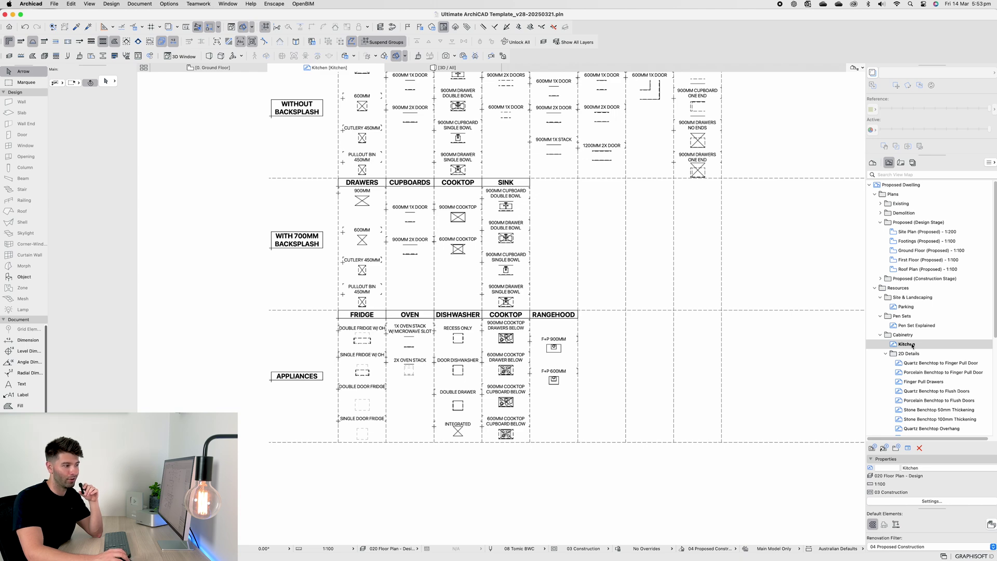
scroll(725, 282, down, 3)
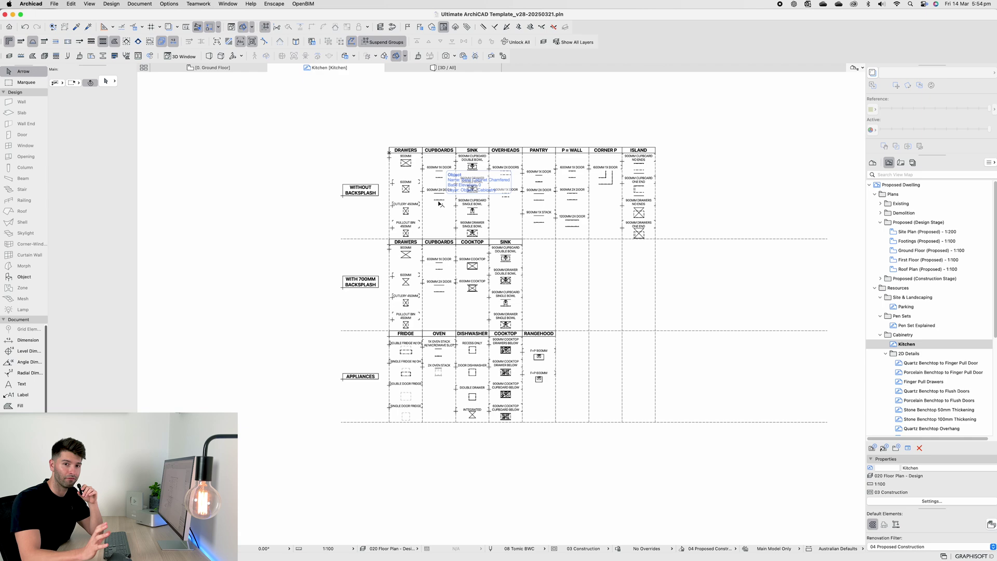
scroll(411, 182, up, 3)
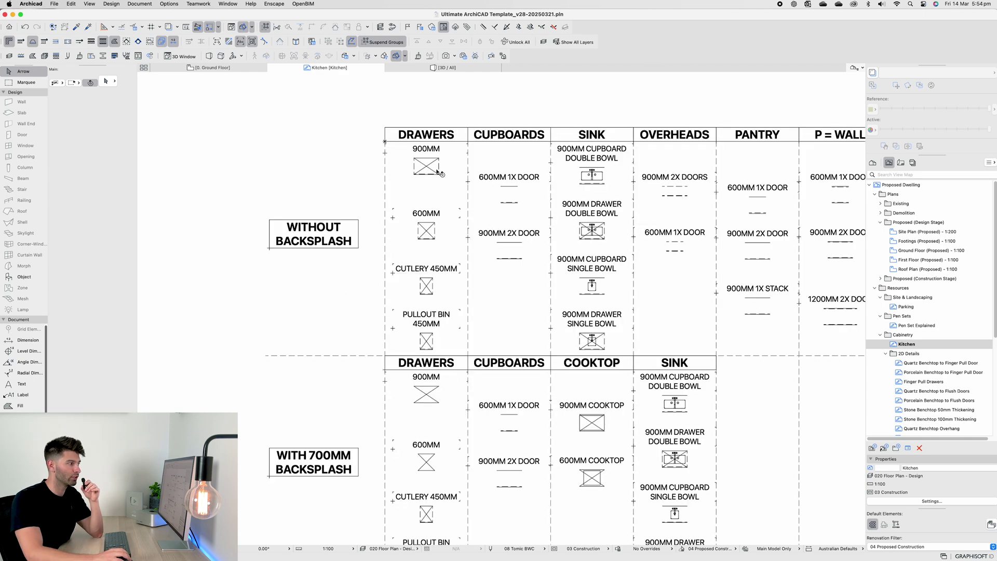
click(439, 171)
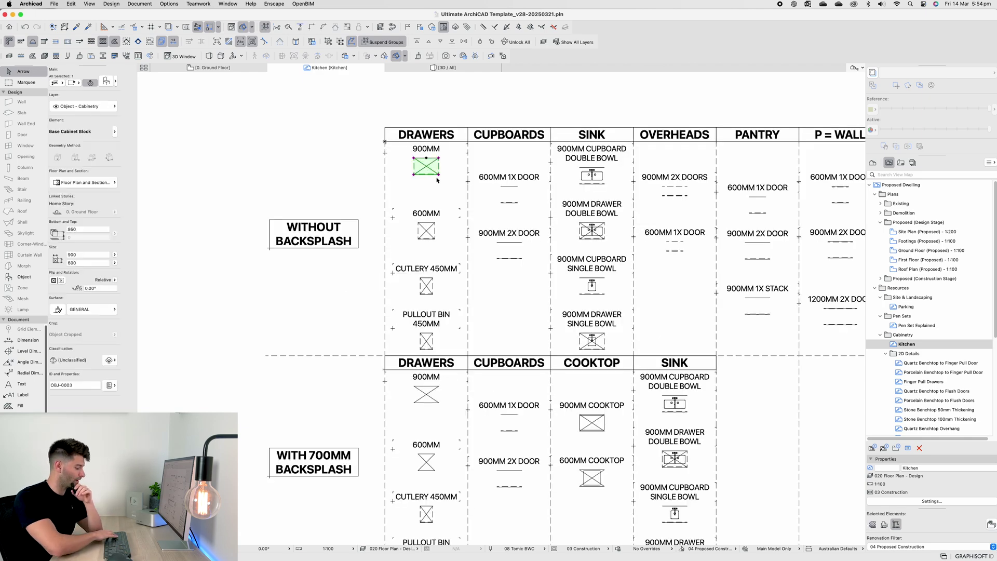
double_click(437, 179)
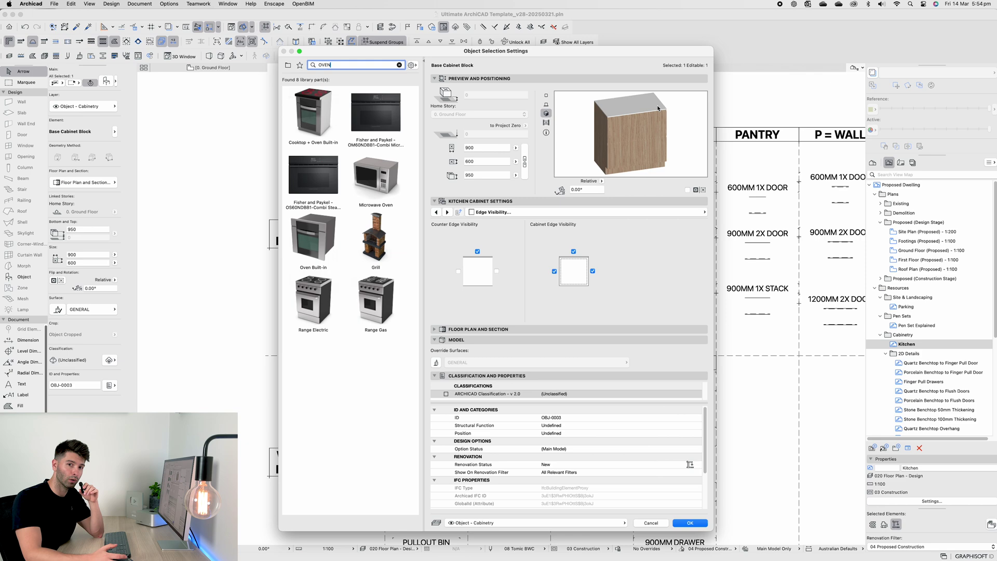
key(Escape)
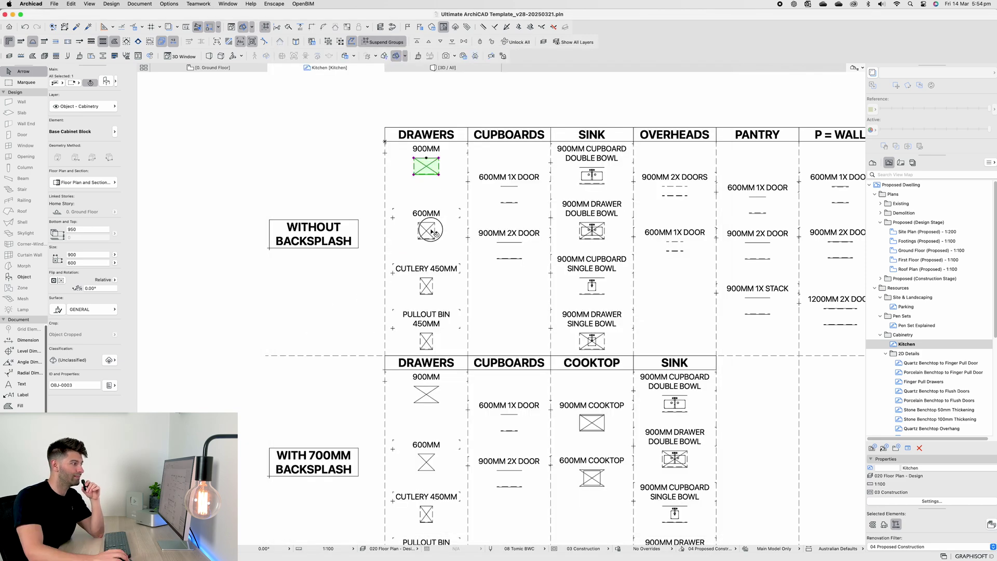
click(431, 292)
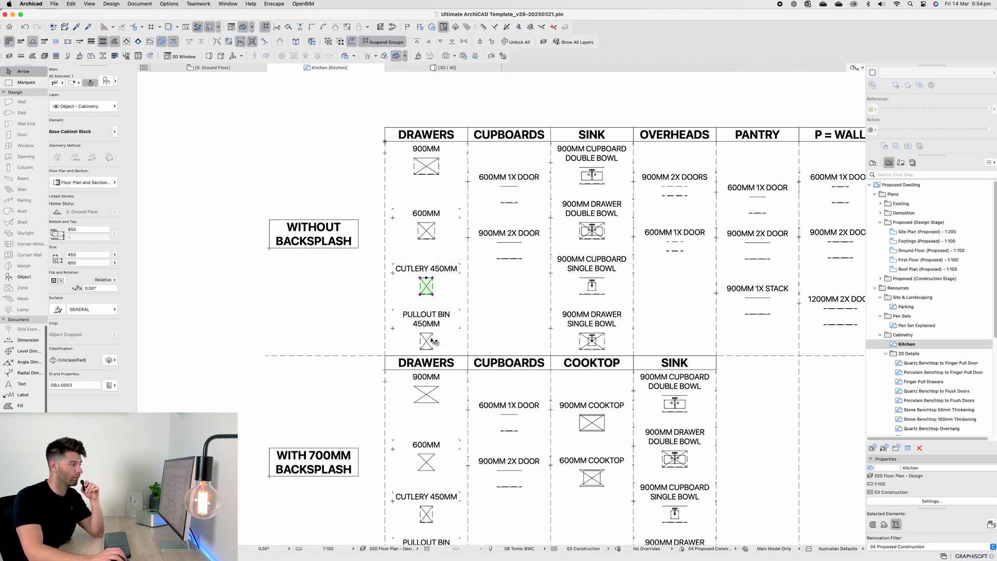
Switch to Safari and review the membership tiers on the template creator's Patreon page
key(super+t)
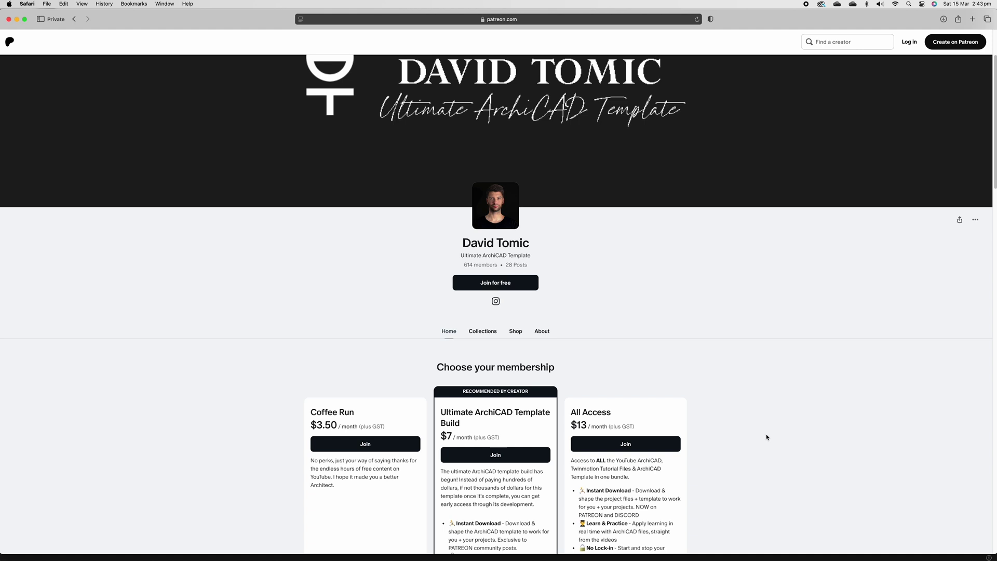
scroll(767, 437, down, 4)
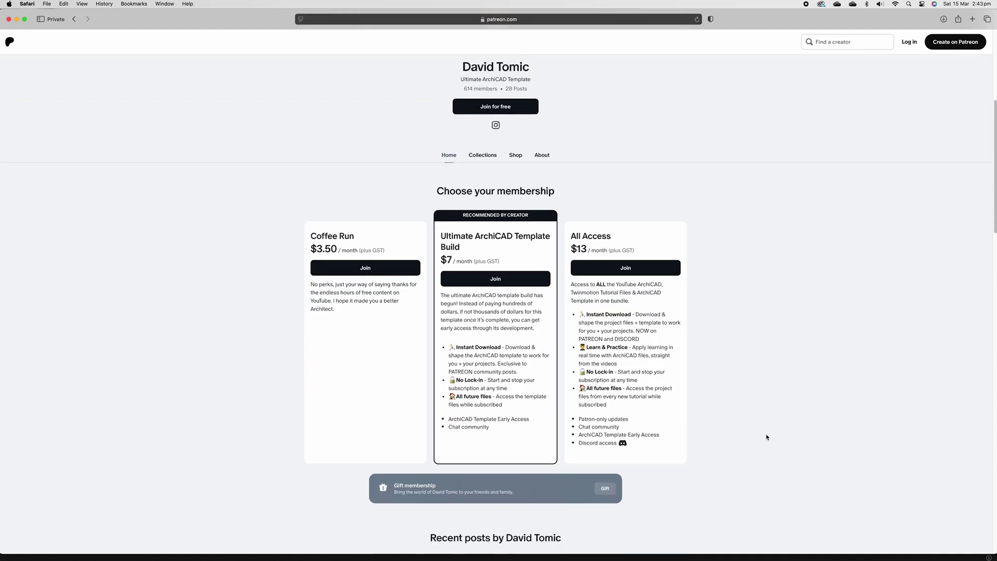
scroll(767, 437, down, 2)
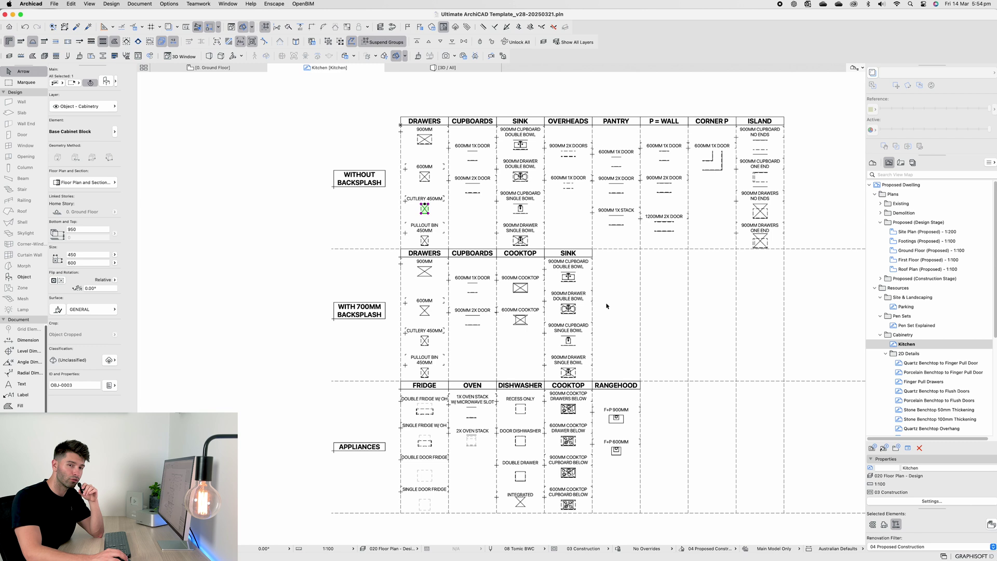
Back in Archicad, inspect the object settings of the 900MM drawer cabinet with 700mm backsplash
double_click(426, 271)
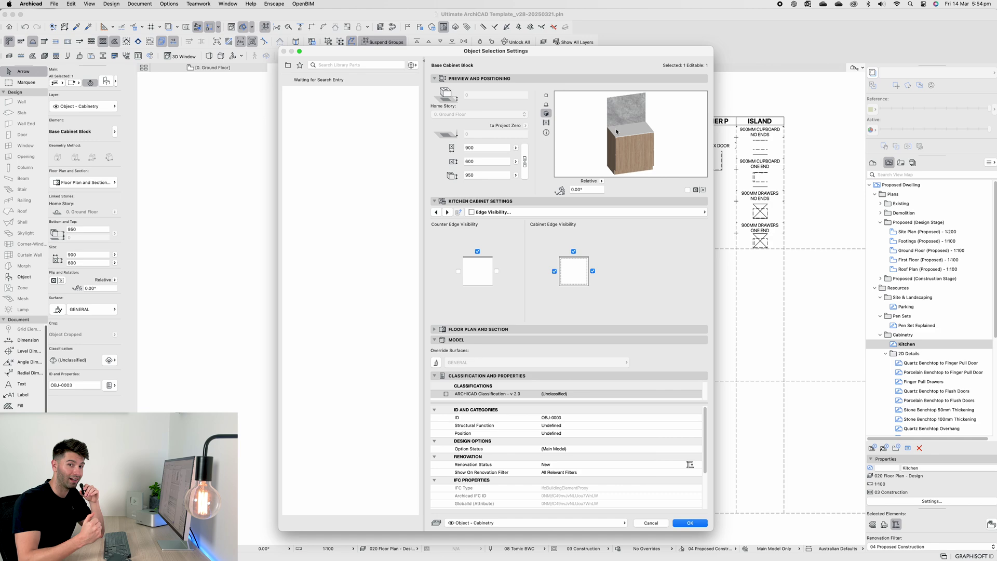
key(Escape)
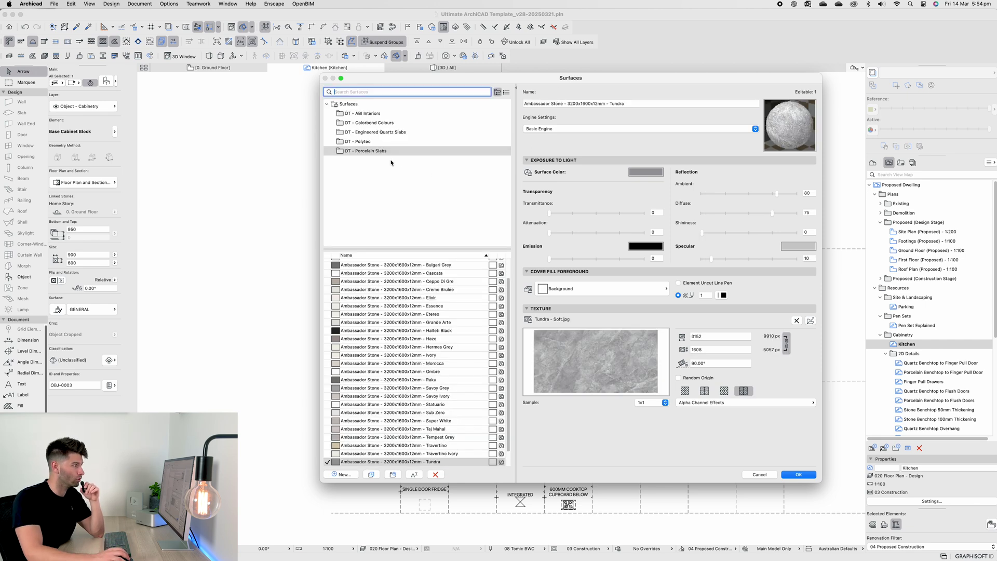
Compare the slab lists in the DT - Engineered Quartz Slabs and DT - Porcelain Slabs surface folders
click(379, 133)
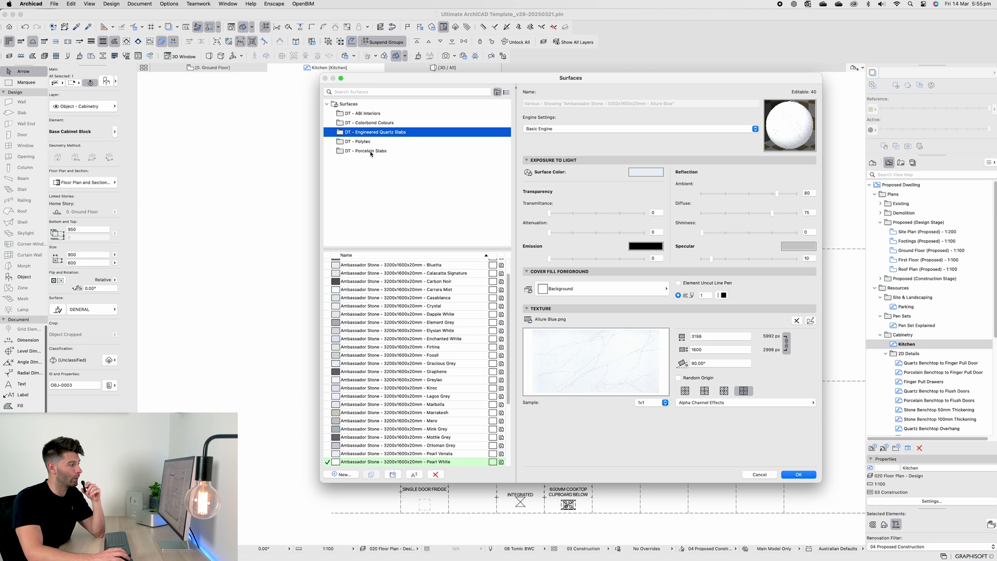
click(371, 151)
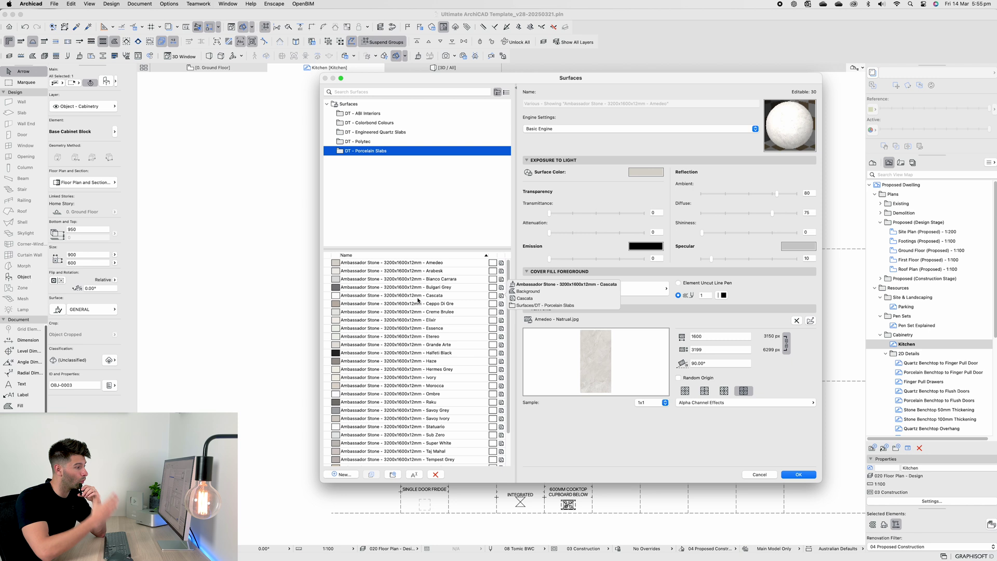
click(415, 132)
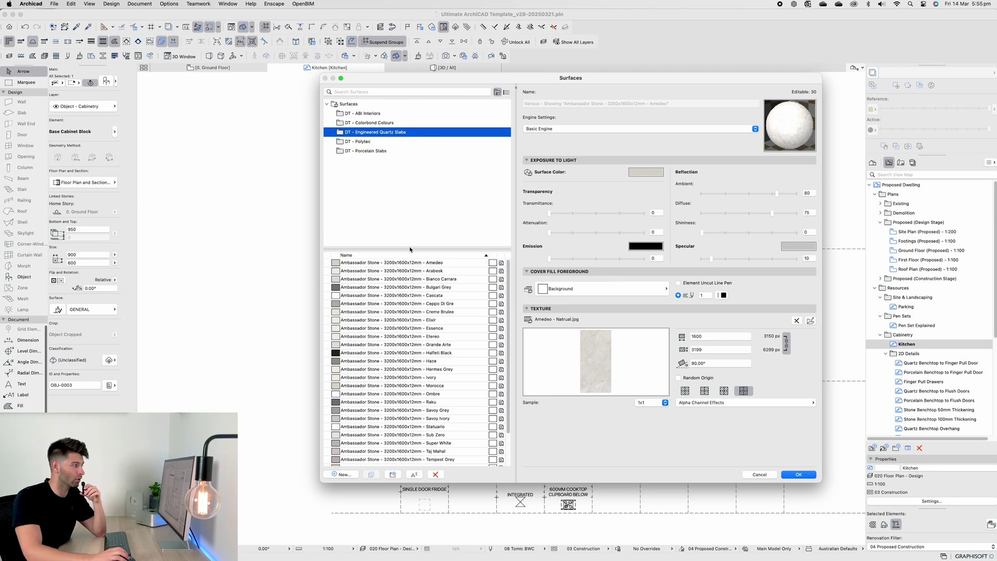
Preview the engineered quartz surfaces one by one from Allure Blue through Crystal
click(414, 264)
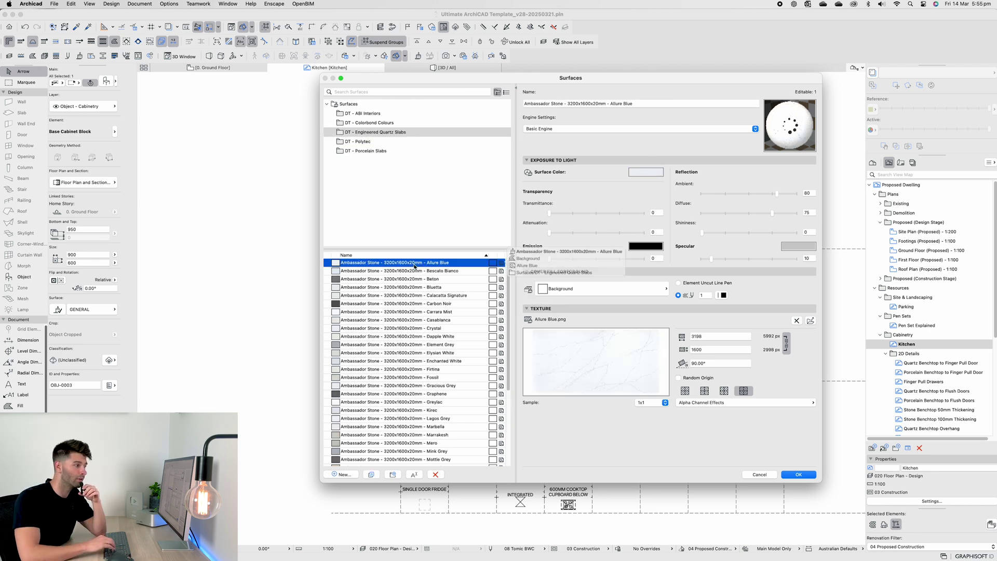
click(414, 271)
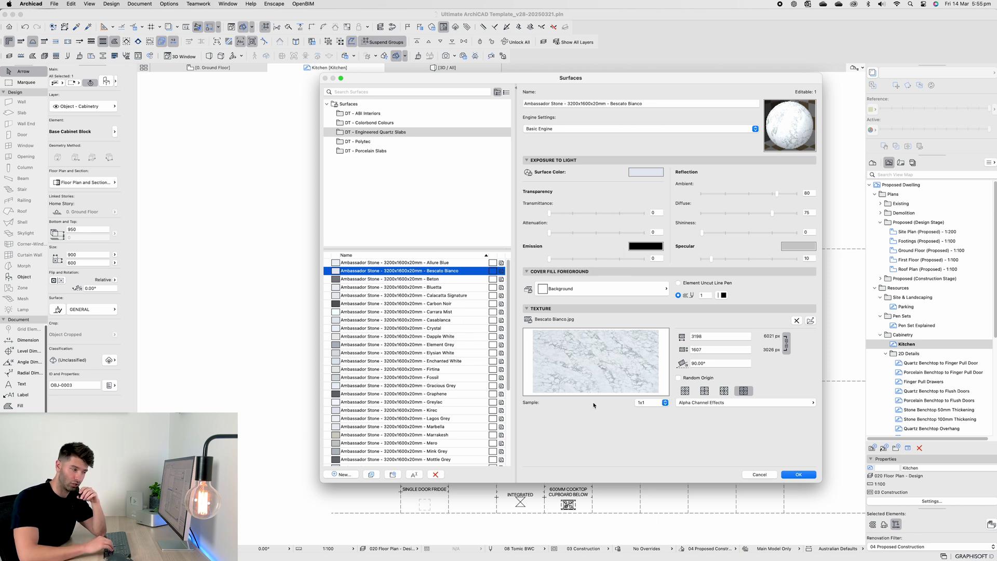
key(Down)
key(Down)
key(Down)
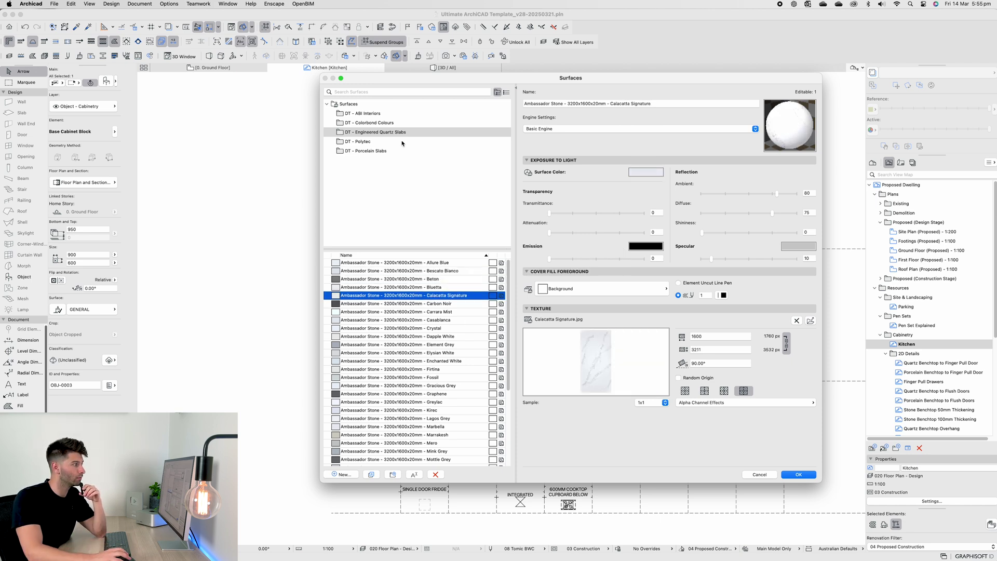
key(Down)
key(Down)
key(Down)
key(Down)
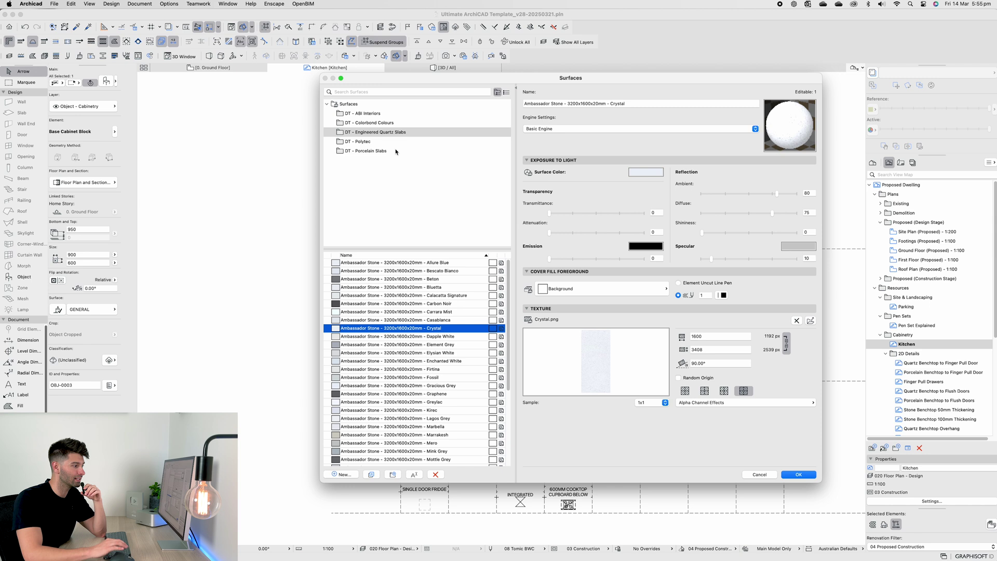
Compare the Ceppo Di Gre porcelain surface with the Bescato Bianco quartz surface, then leave the surface settings
click(375, 151)
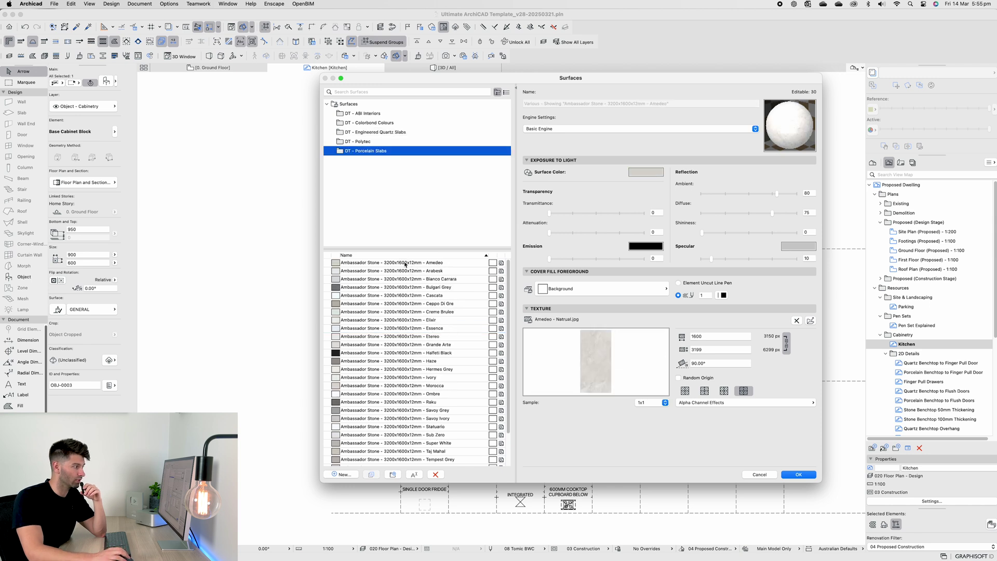
click(411, 304)
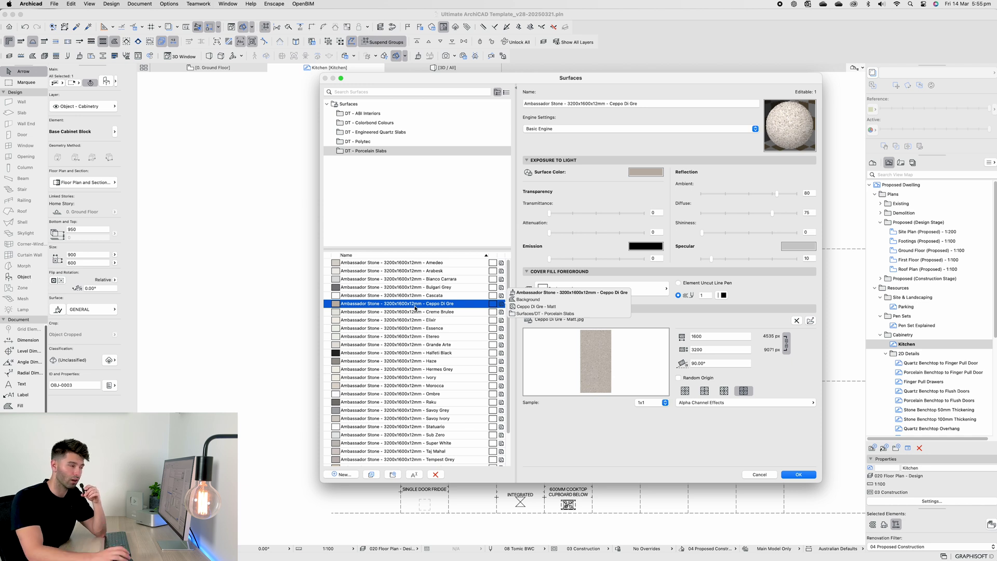
click(375, 131)
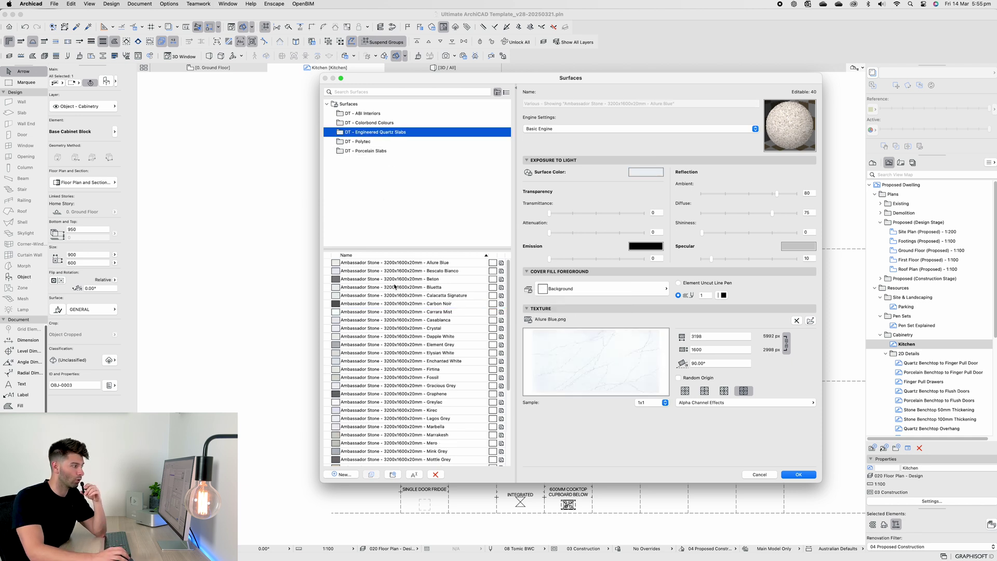
click(394, 271)
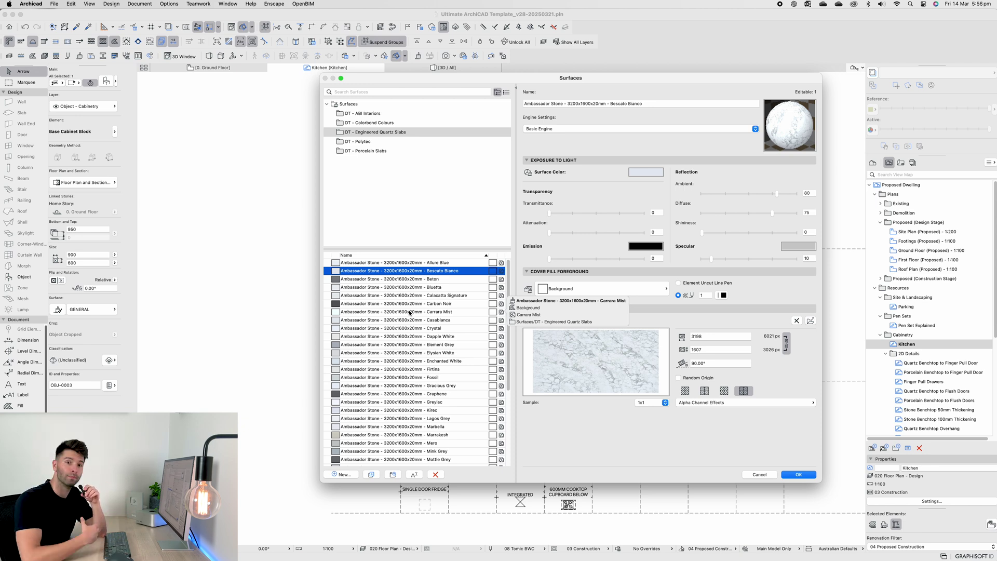
key(Escape)
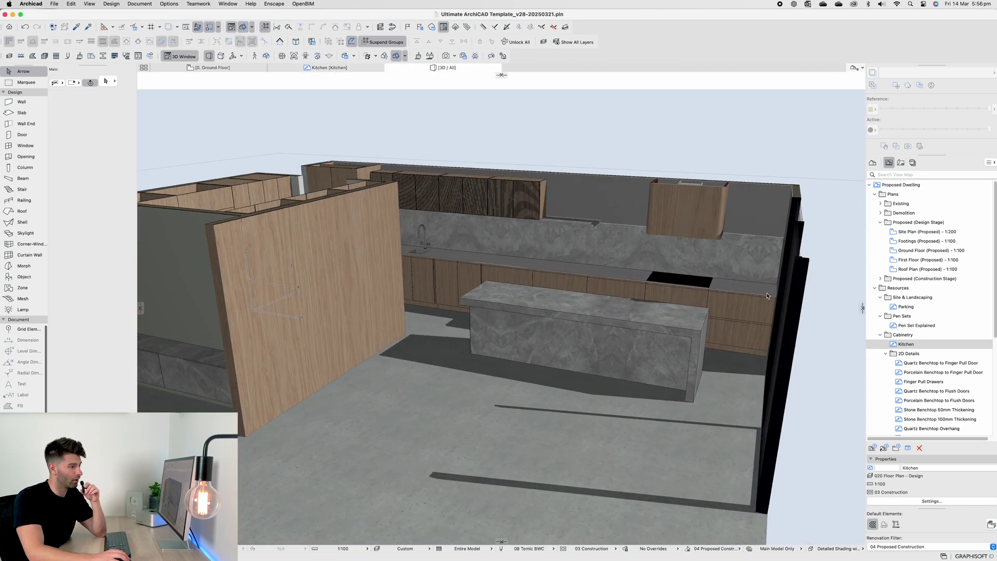
Examine the cooktop cabinet and the end cabinet of the stone island in the 3D kitchen model
scroll(681, 285, up, 4)
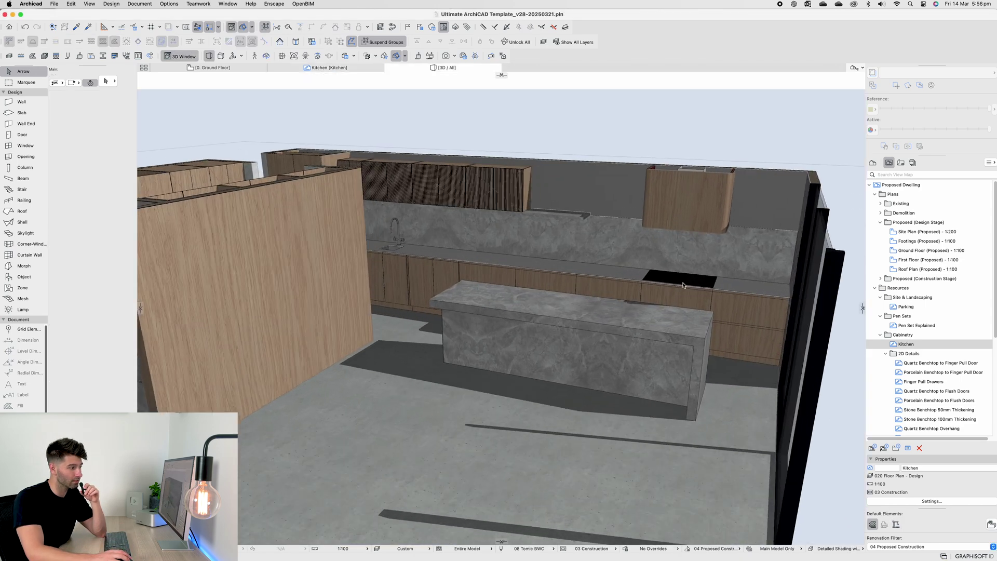
mouse_move(684, 285)
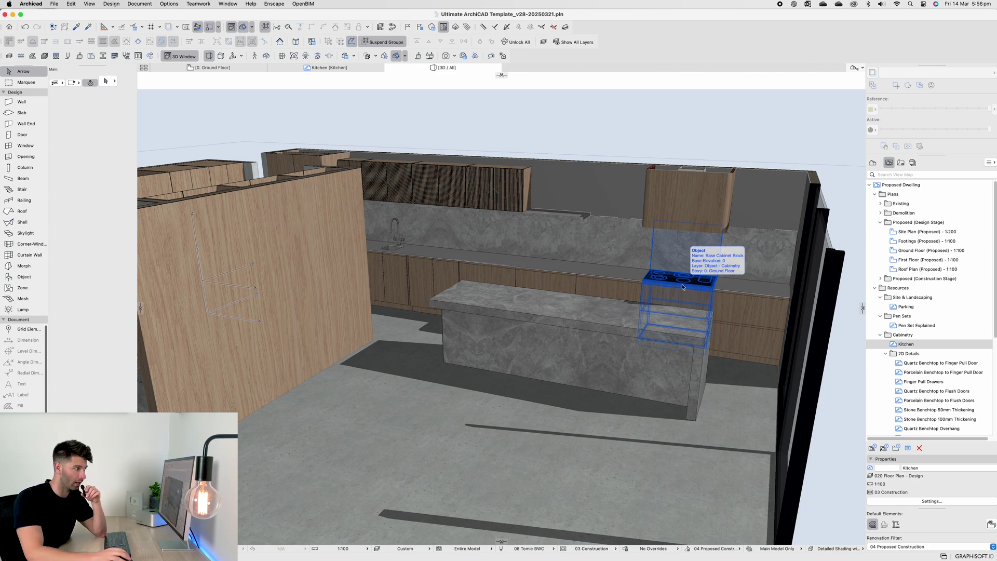
mouse_move(659, 322)
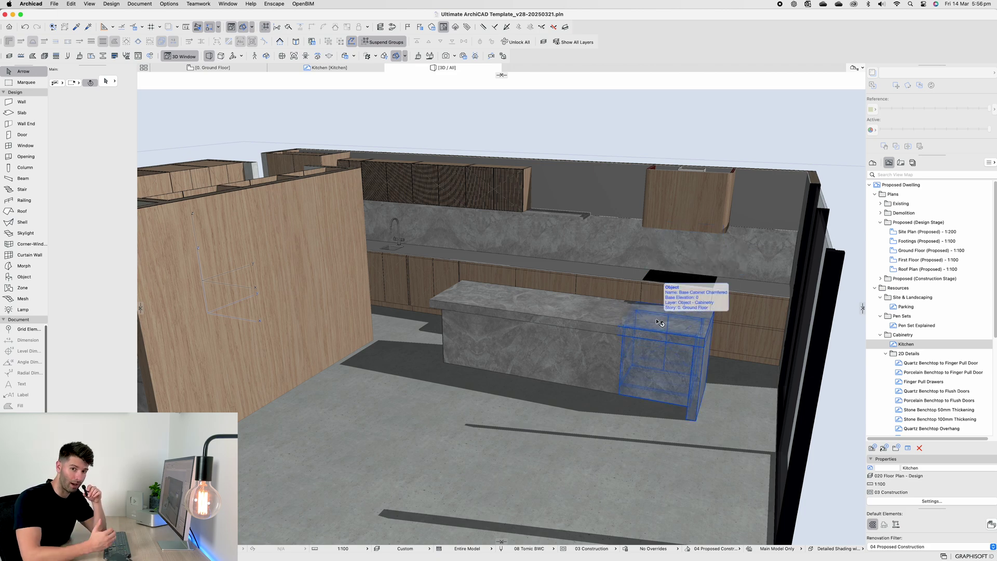
Inspect the Ambassador Stone - 3200x1600x12mm - Tundra surface among the porcelain slabs and close the surface settings
key(alt+s)
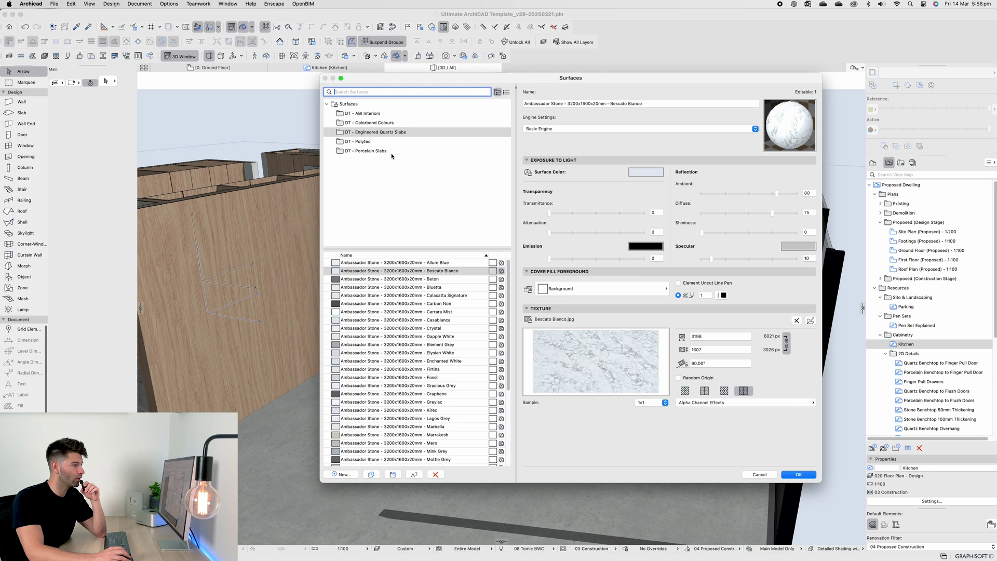
click(391, 151)
scroll(448, 442, down, 3)
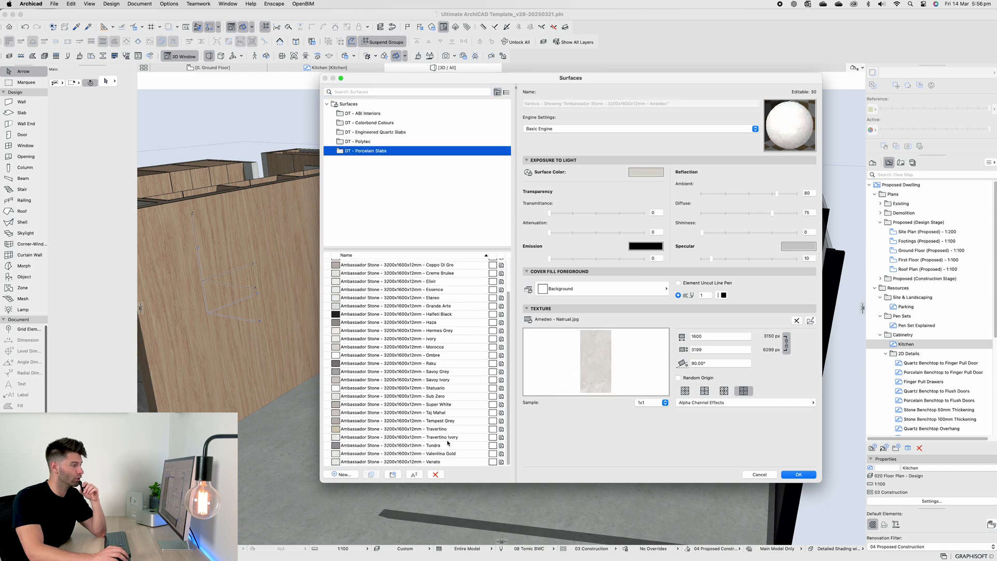
click(448, 446)
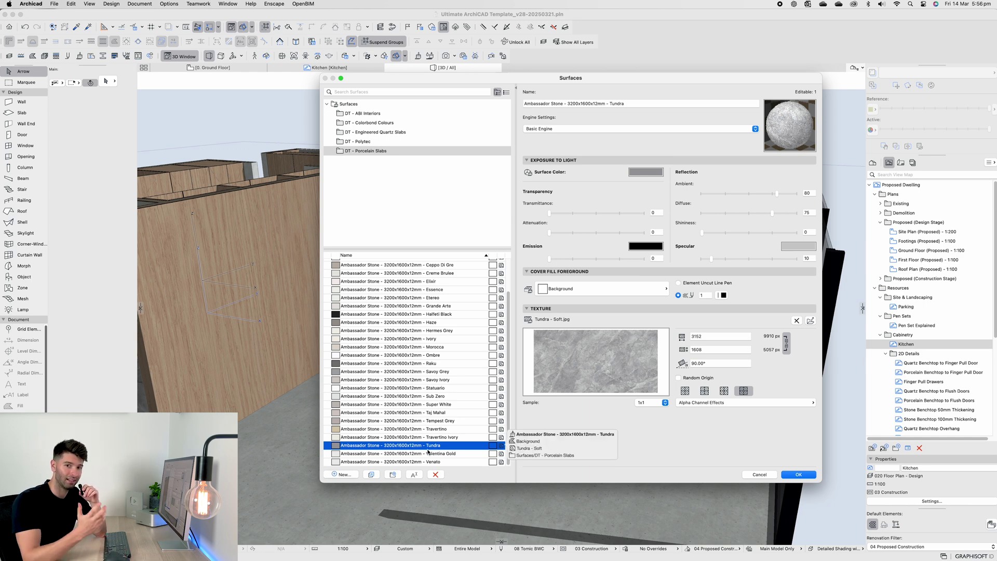
key(Return)
Return to the Kitchen cabinetry view and examine the cabinets without backsplash
click(329, 67)
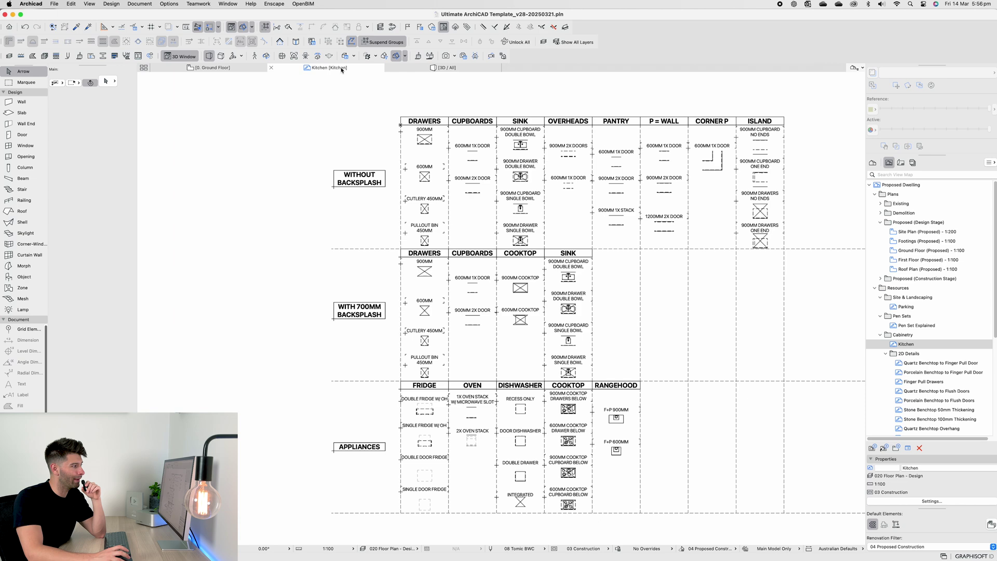
scroll(479, 151, up, 4)
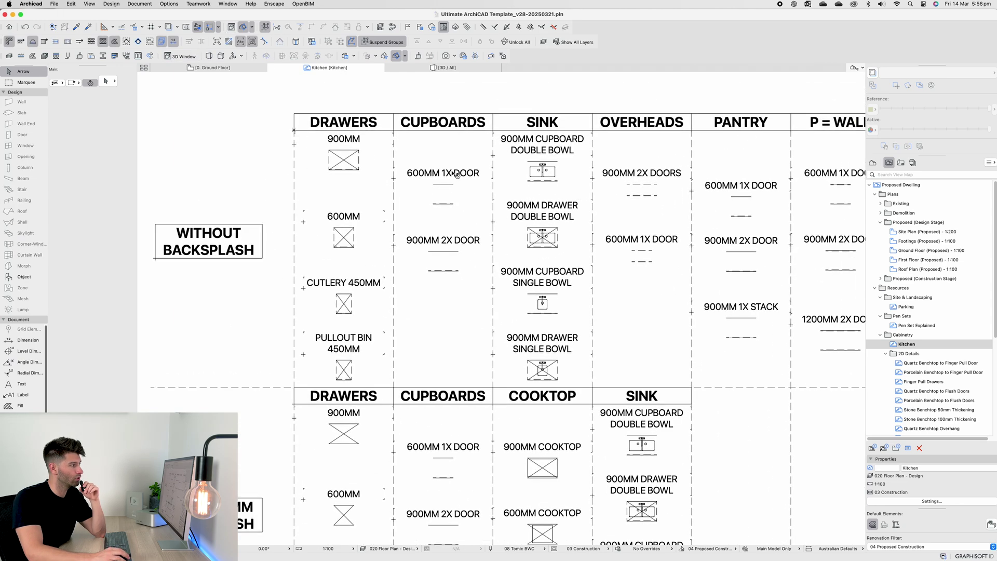
Inspect the object settings of the 600MM 1X DOOR cupboard without backsplash, then close them
click(440, 194)
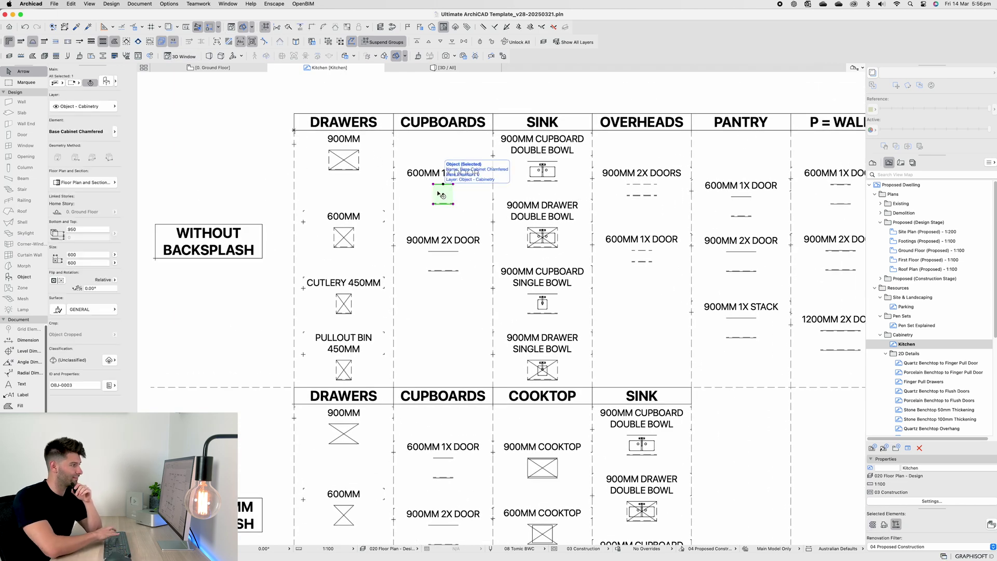
double_click(441, 195)
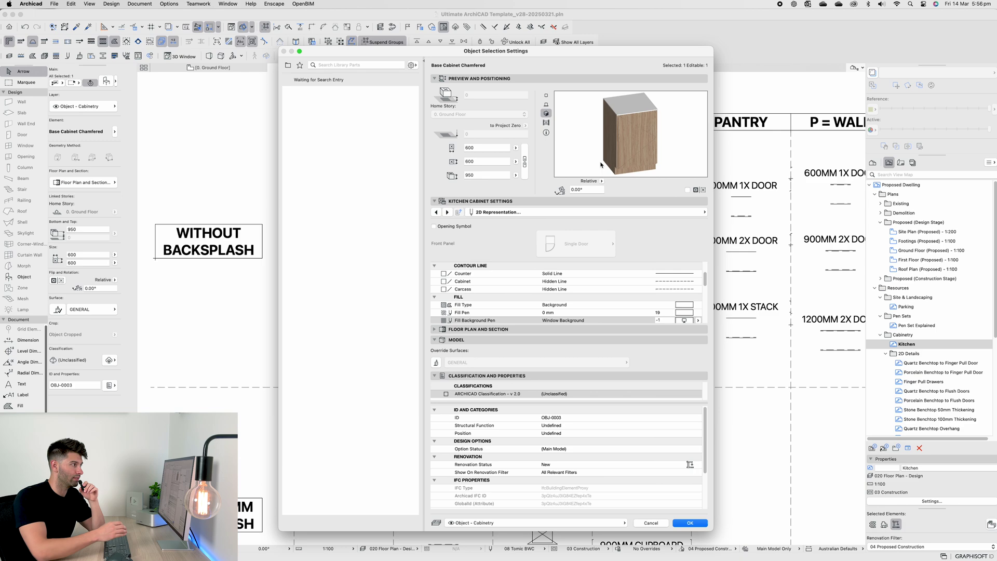
key(Escape)
Examine the footing settings of the 900MM 2X DOOR cupboard without backsplash and rotate its 3D preview
click(452, 270)
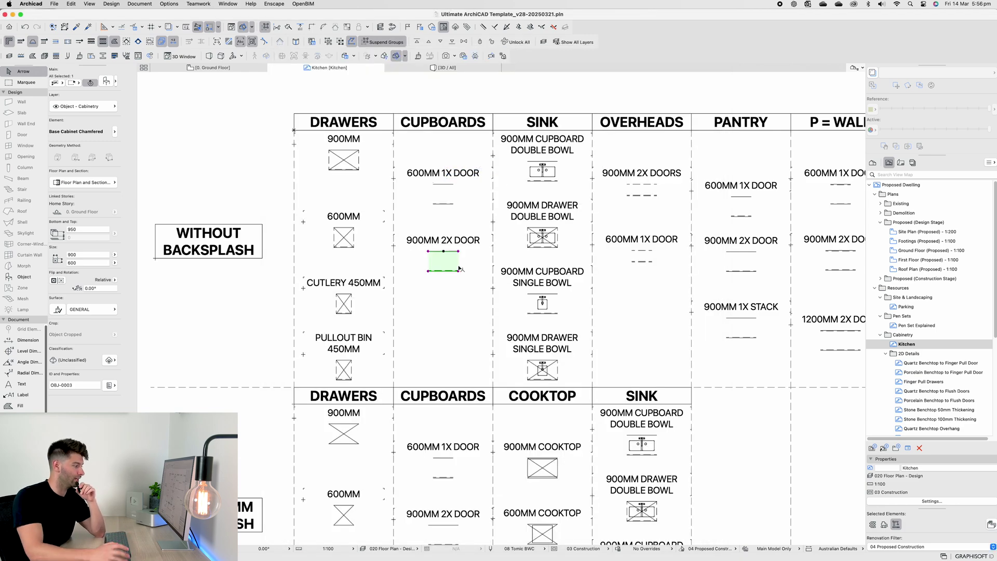
double_click(449, 264)
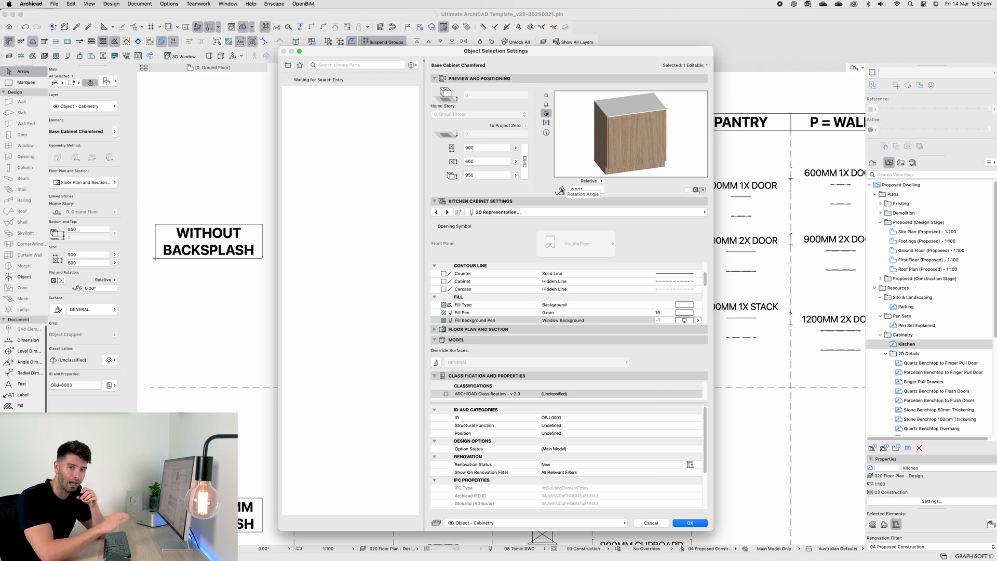
click(563, 212)
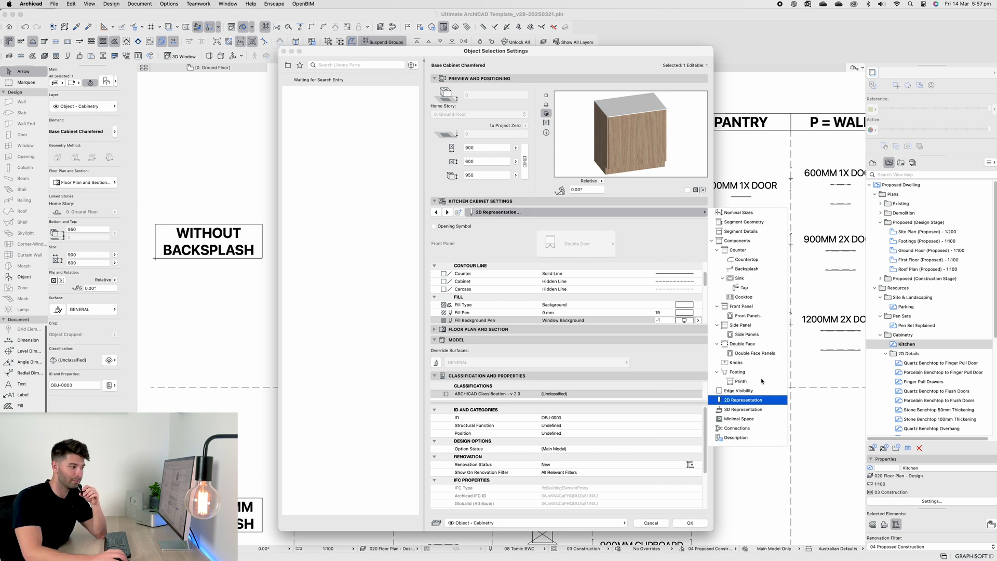
click(738, 372)
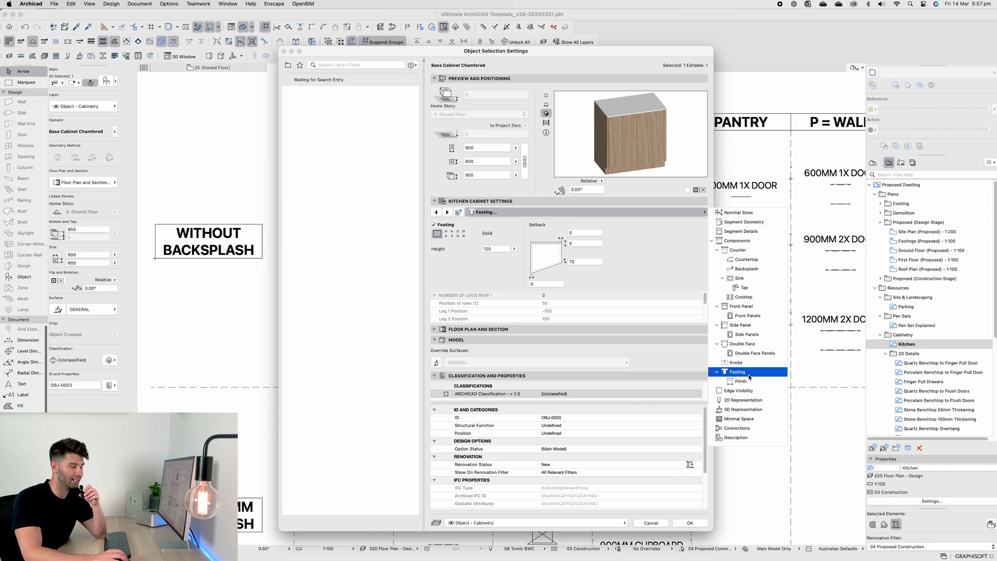
click(660, 286)
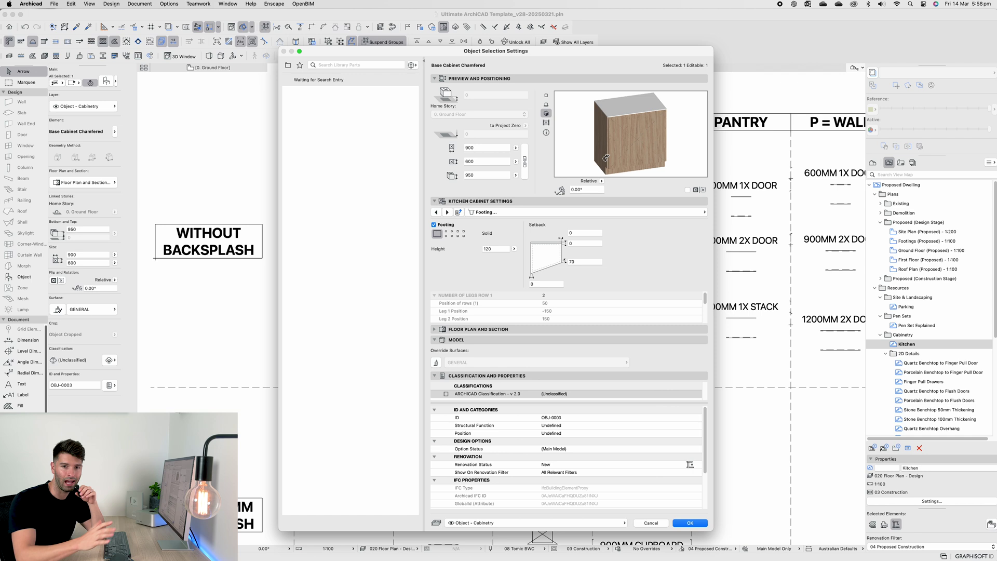
mouse_move(605, 157)
mouse_down()
mouse_move(625, 151)
mouse_move(603, 145)
mouse_up()
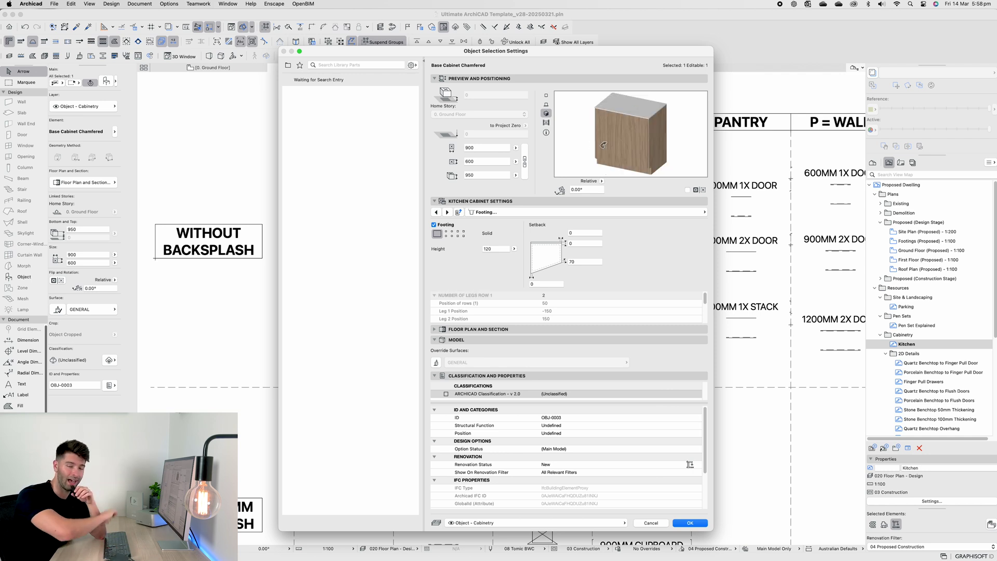
Review the cupboard's segment, counter, backsplash and front panel settings, then close them without changes
click(447, 212)
click(447, 211)
click(447, 212)
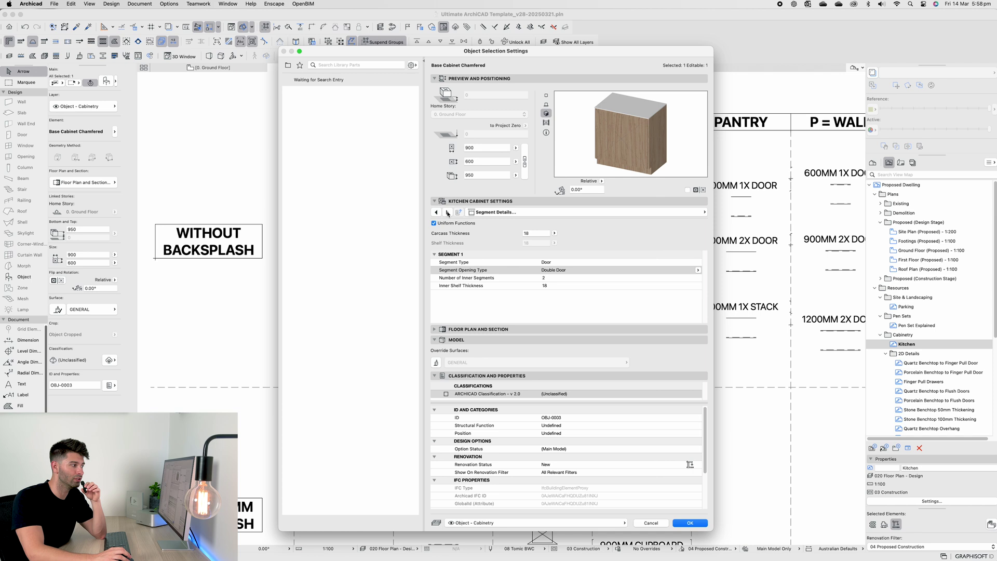
click(447, 212)
click(447, 212)
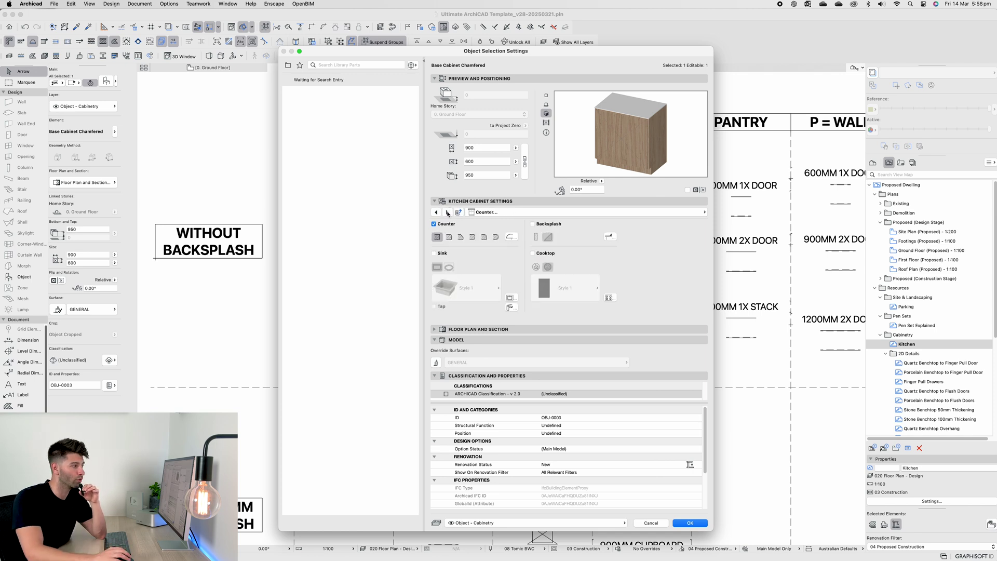
click(447, 212)
click(447, 212)
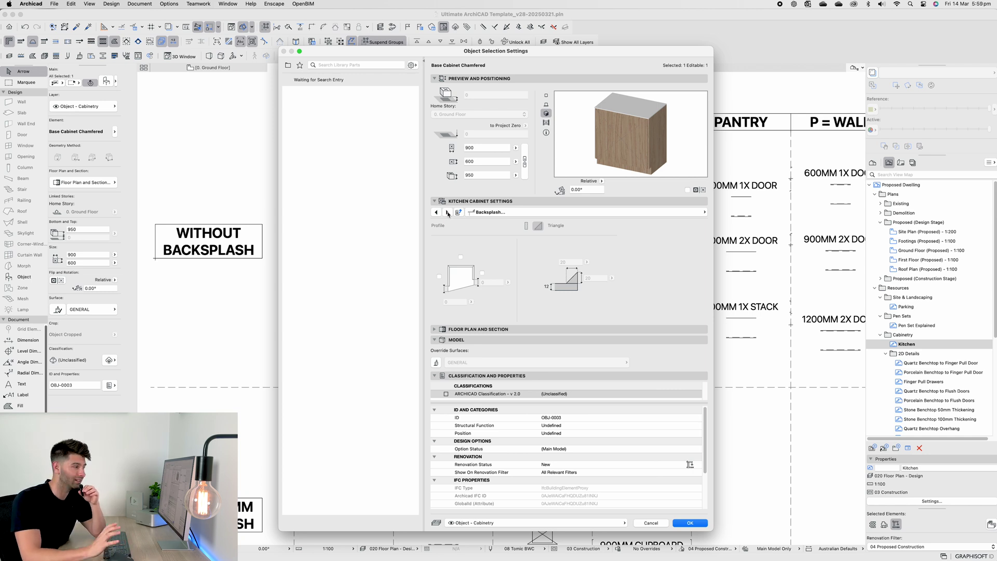
click(448, 212)
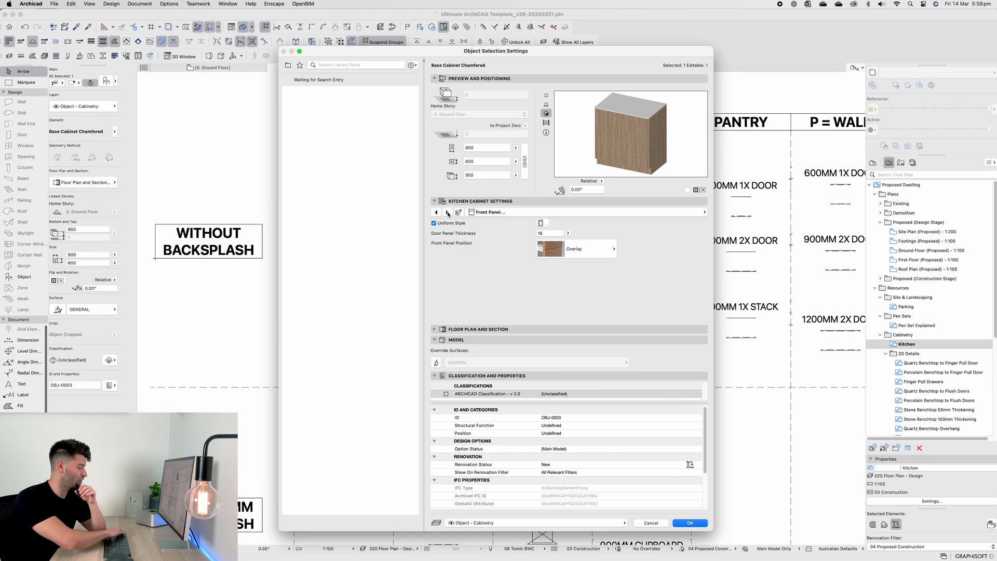
key(Escape)
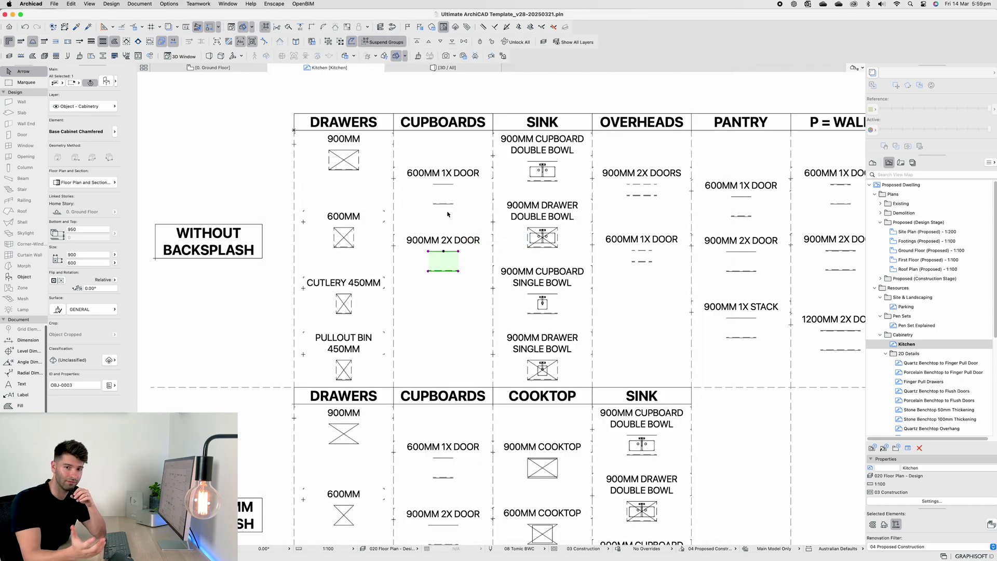
Inspect the sink settings of the 900MM CUPBOARD DOUBLE BOWL cabinet
scroll(576, 184, up, 3)
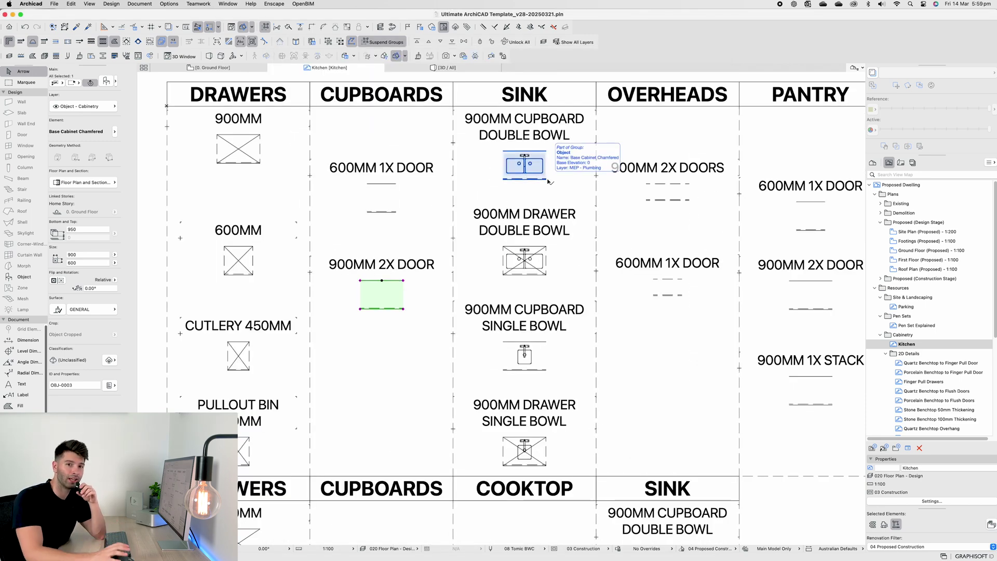
key(Escape)
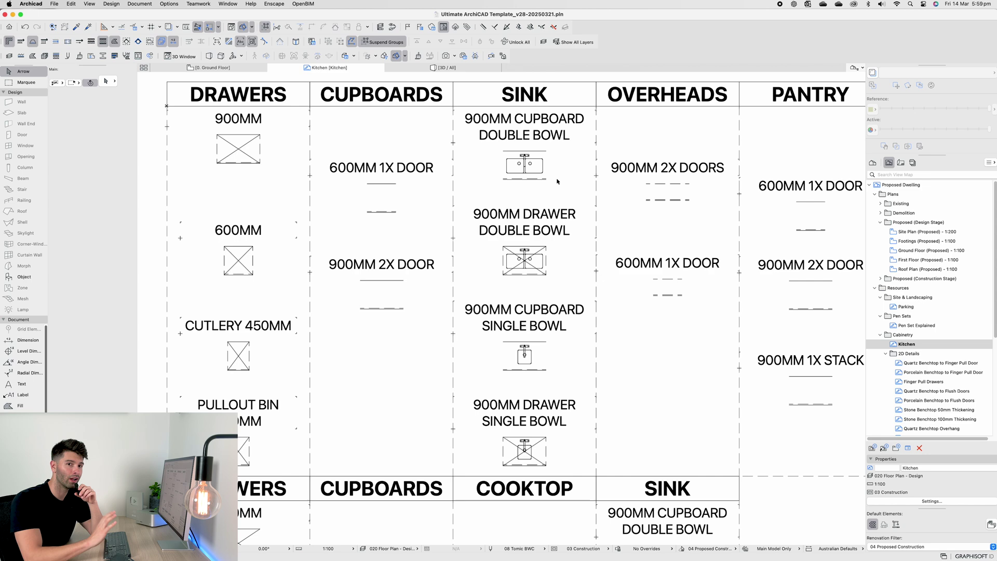
click(542, 173)
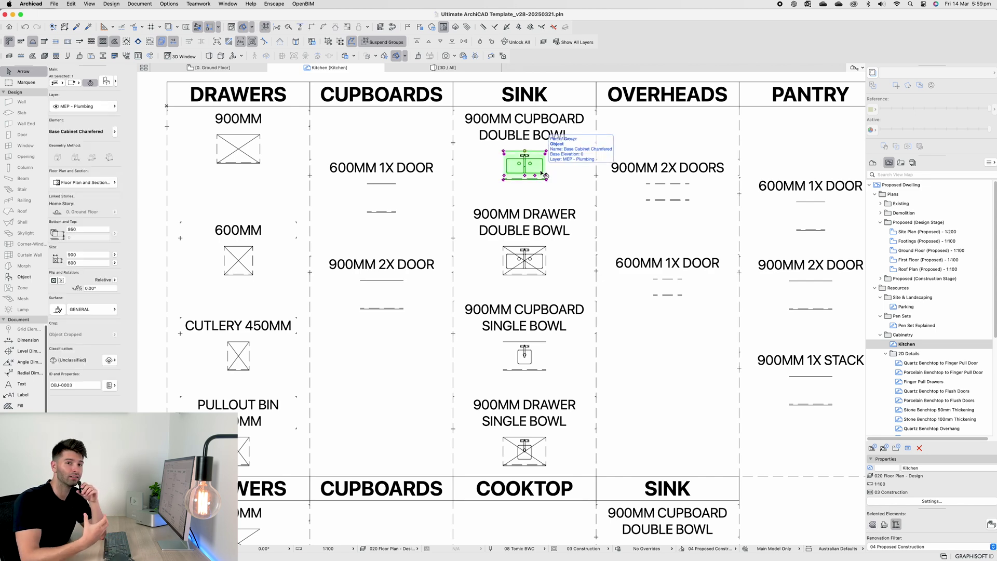
scroll(542, 174, up, 3)
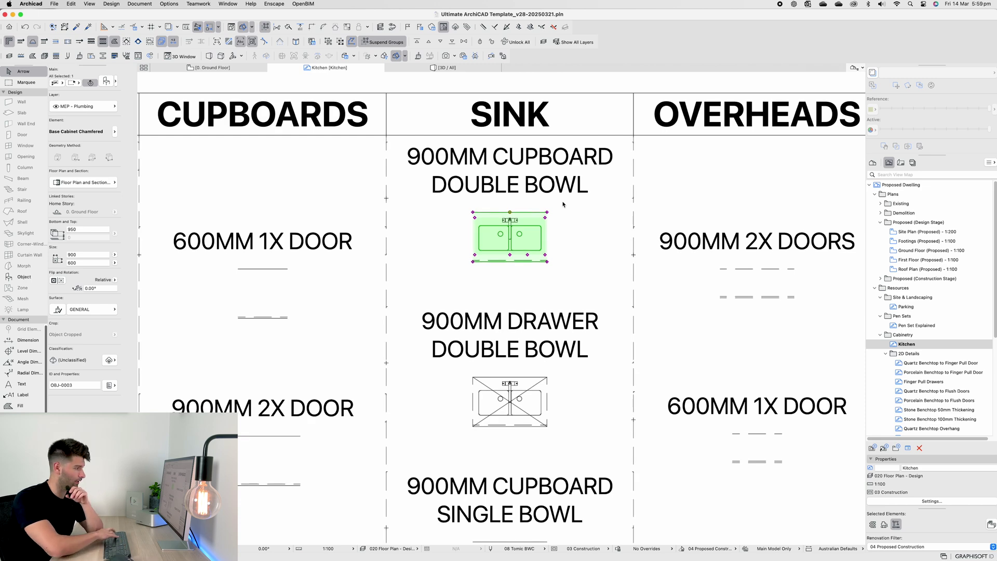
key(super+t)
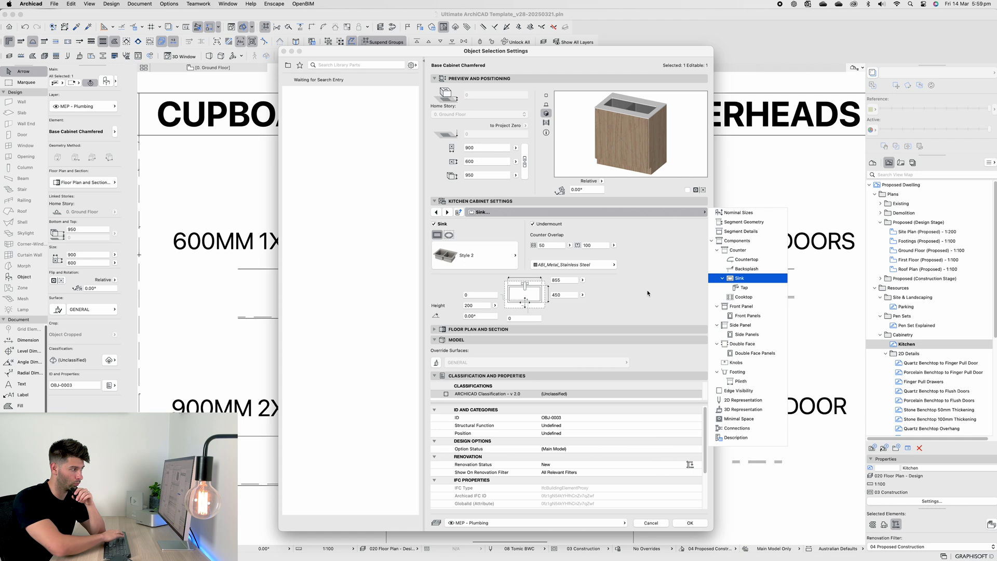
Try turning on the sink cabinet's built-in tap and view the available tap styles, then discard the change
click(763, 288)
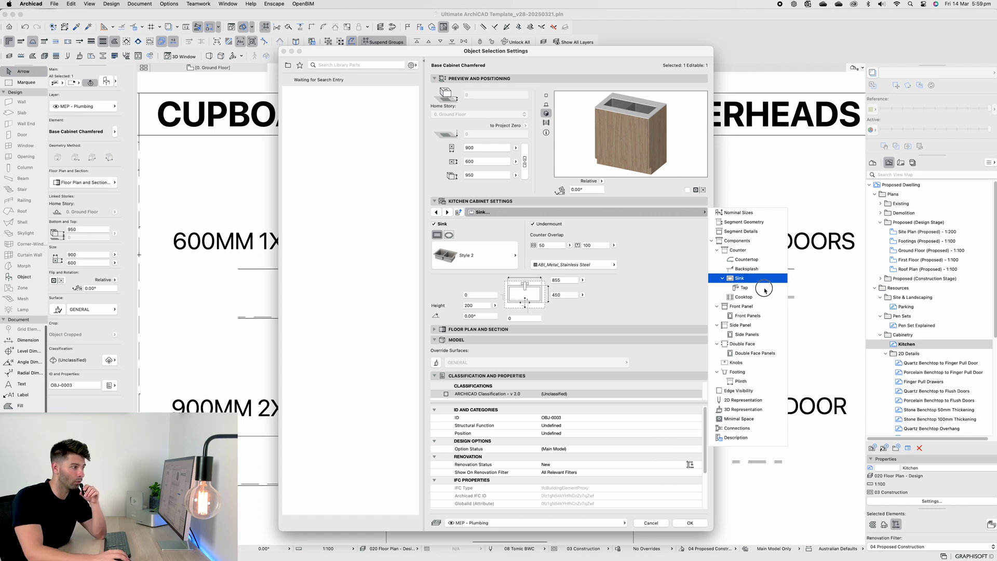
click(445, 233)
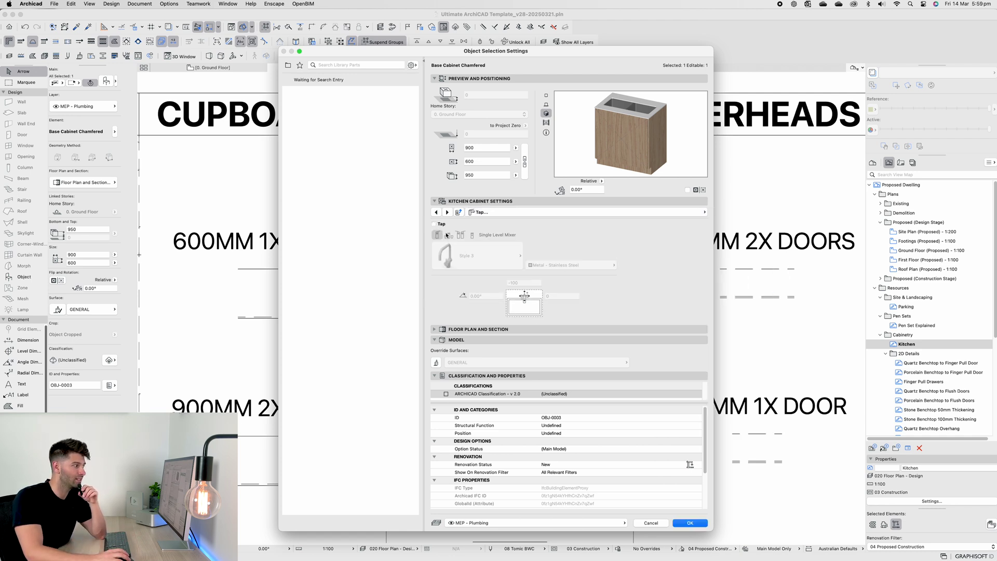
click(434, 224)
click(477, 256)
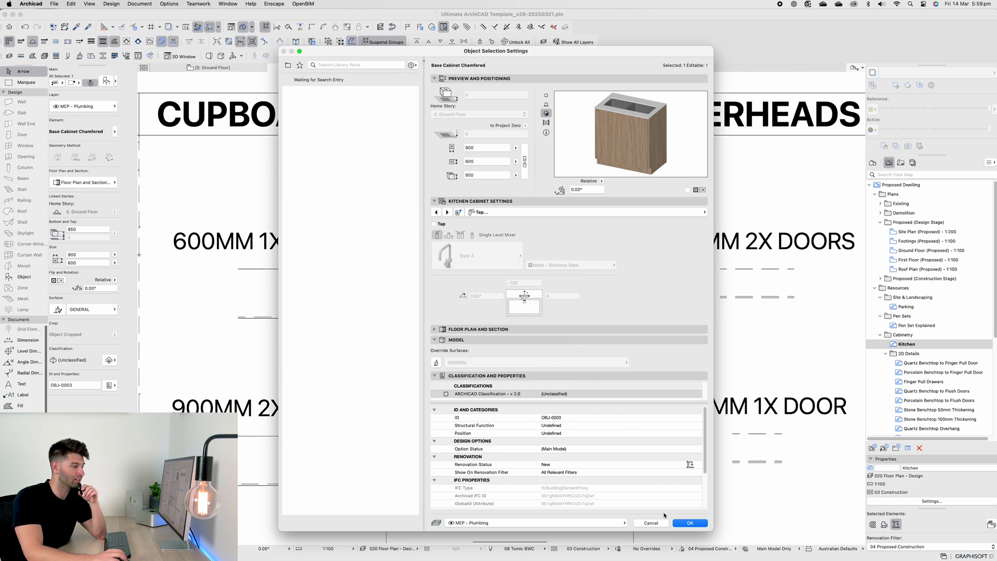
click(656, 523)
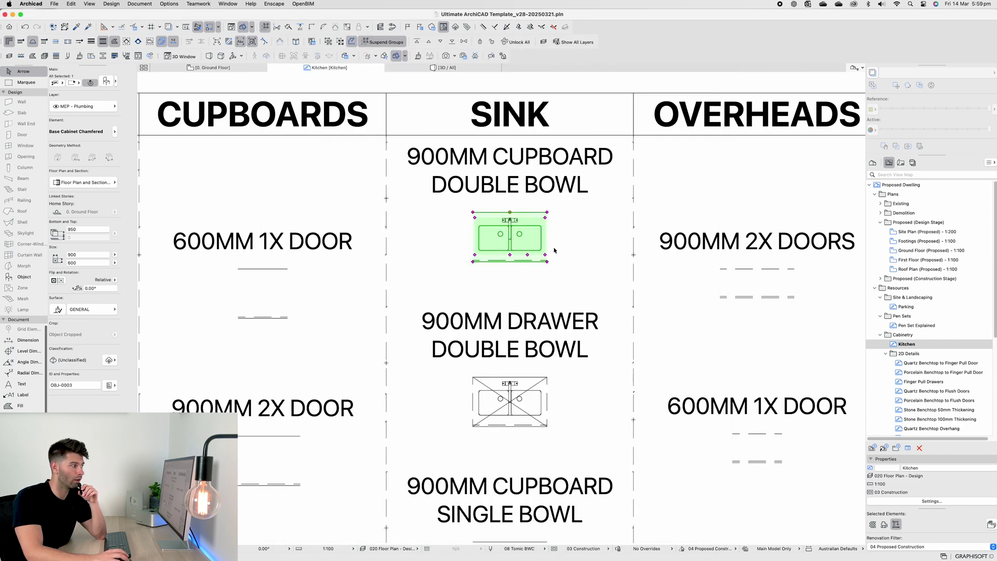
Inspect the settings of the double-bowl sink's separate ABI Elysian Commercial tap, then examine the sink cabinet and its tap in the 3D kitchen model
double_click(570, 182)
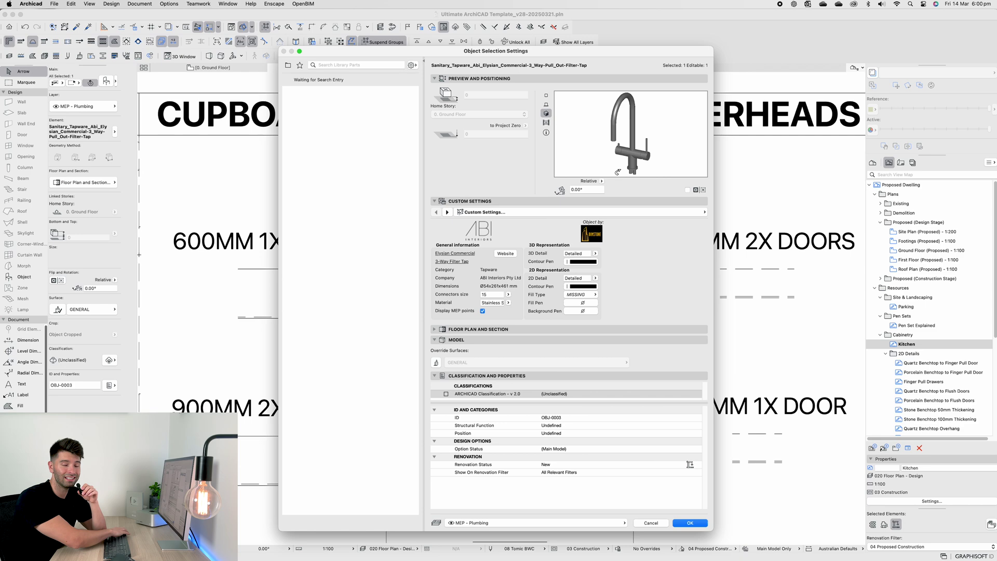
key(Escape)
key(F3)
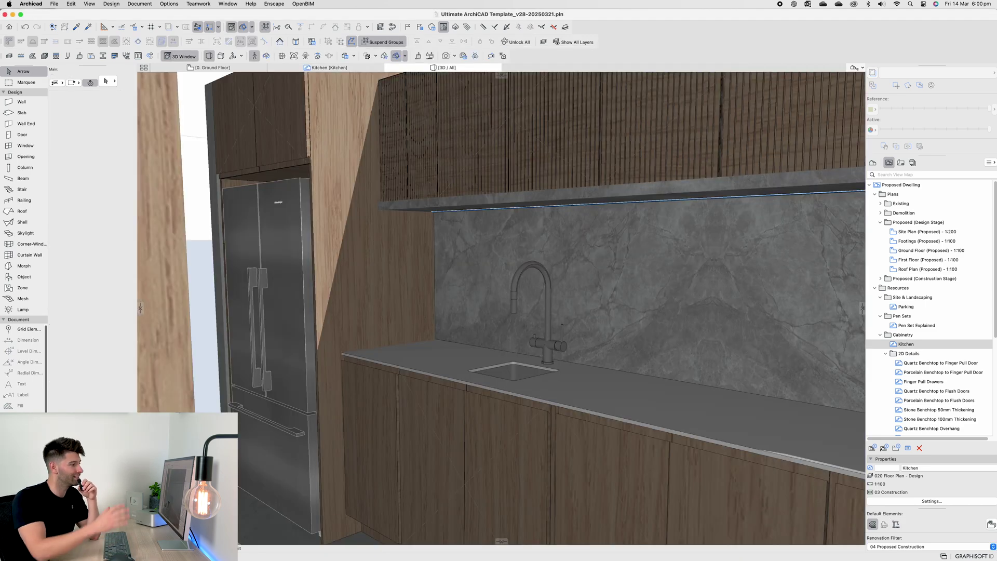
key(d)
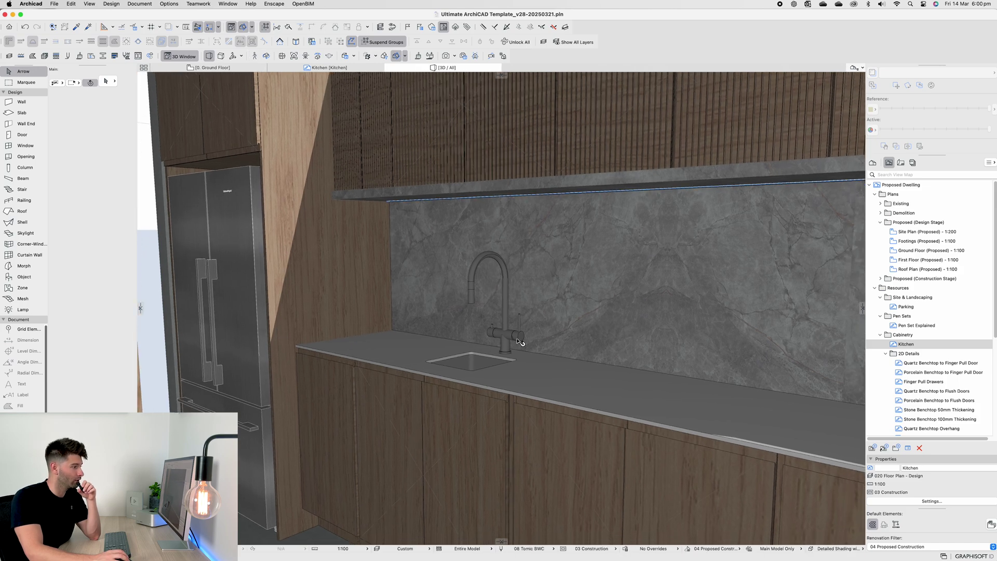
key(Escape)
click(484, 404)
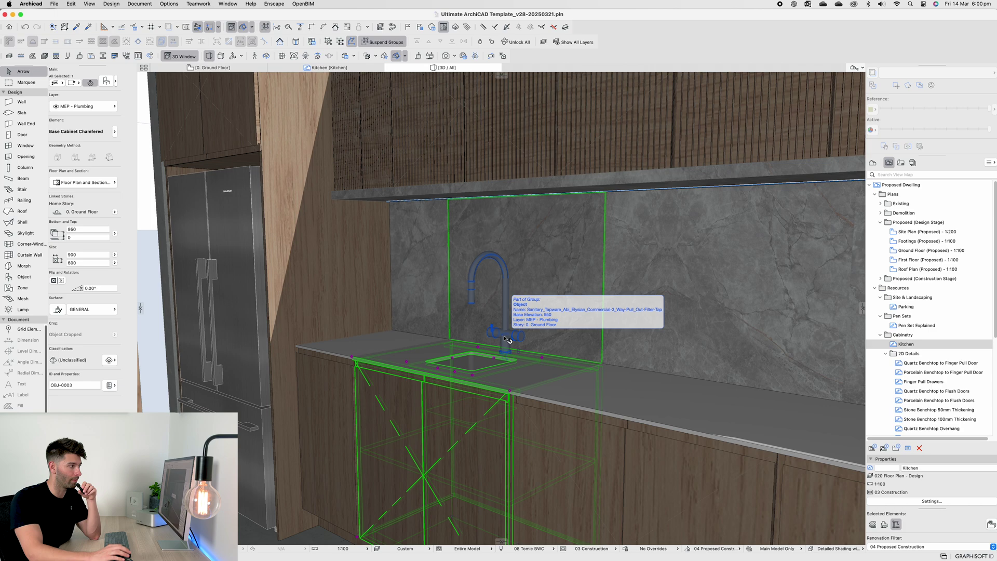
click(506, 340)
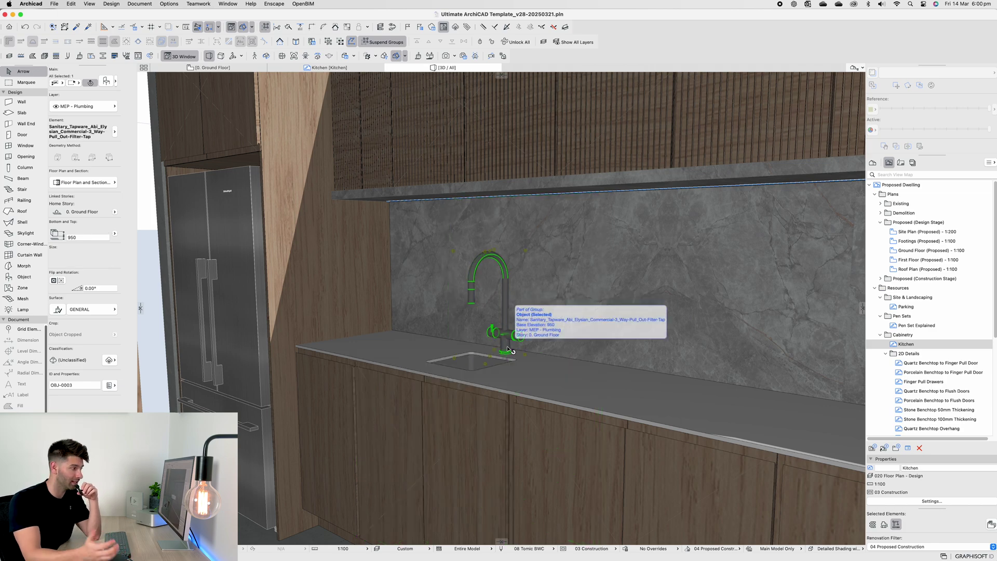
middle_drag(515, 366, 519, 418)
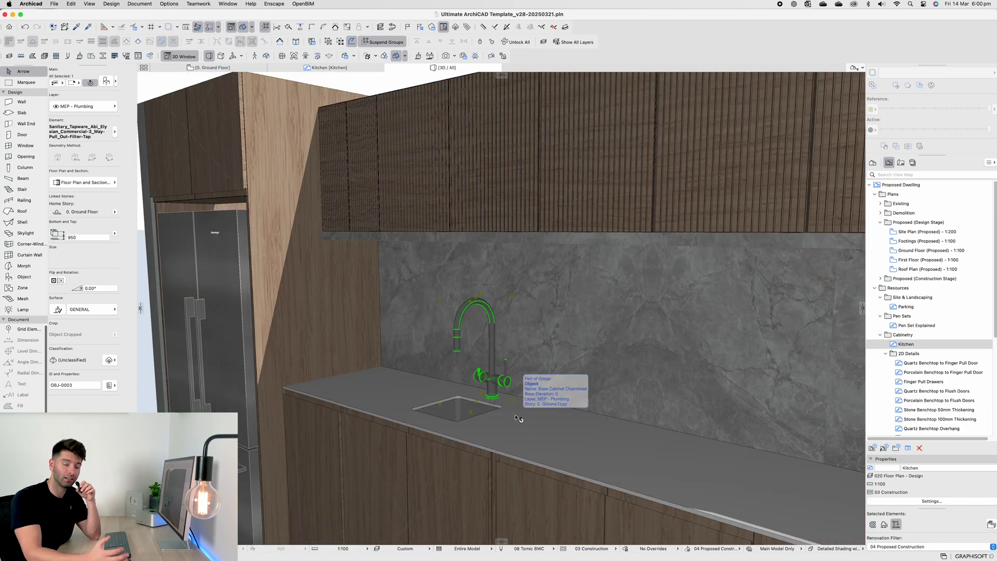
scroll(519, 418, down, 6)
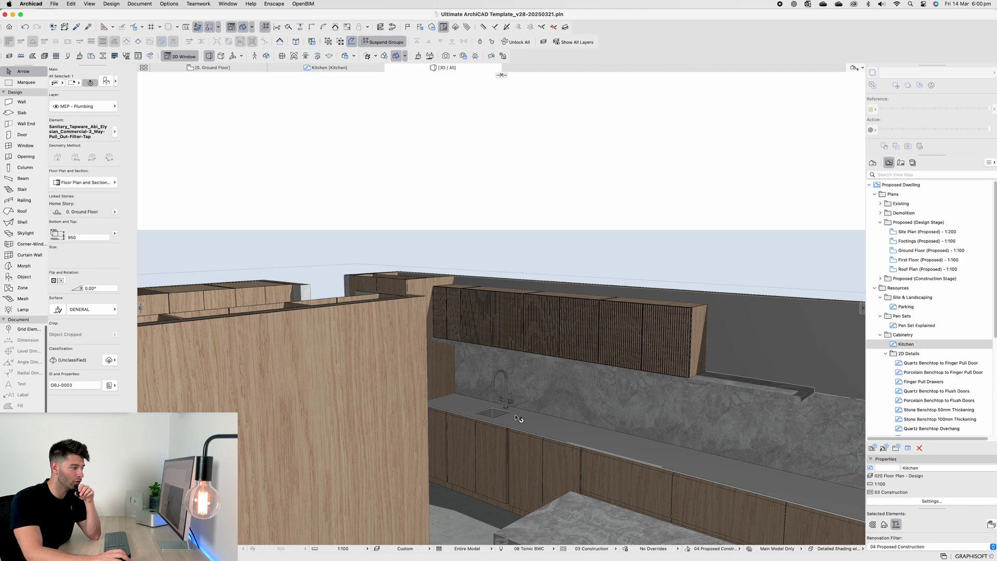
scroll(578, 440, down, 2)
Return to the Kitchen cabinetry view, look over the cabinet columns and clear the selection
click(329, 68)
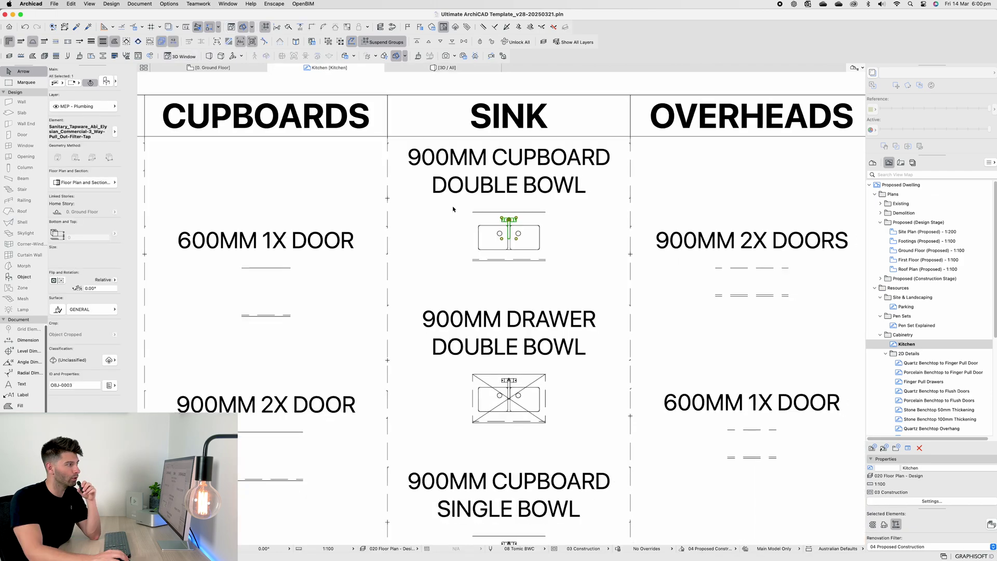
scroll(452, 209, down, 8)
scroll(453, 209, up, 2)
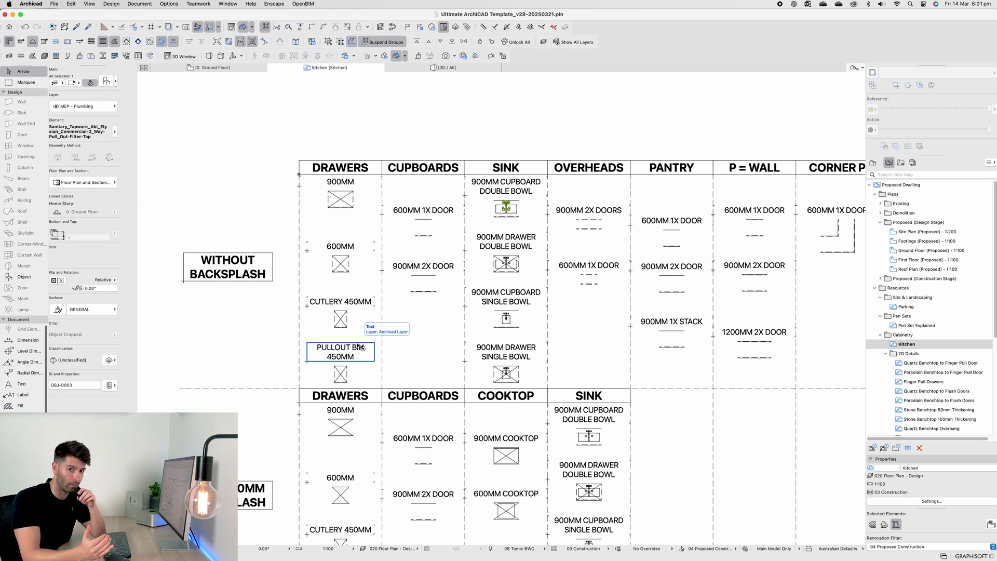
click(447, 322)
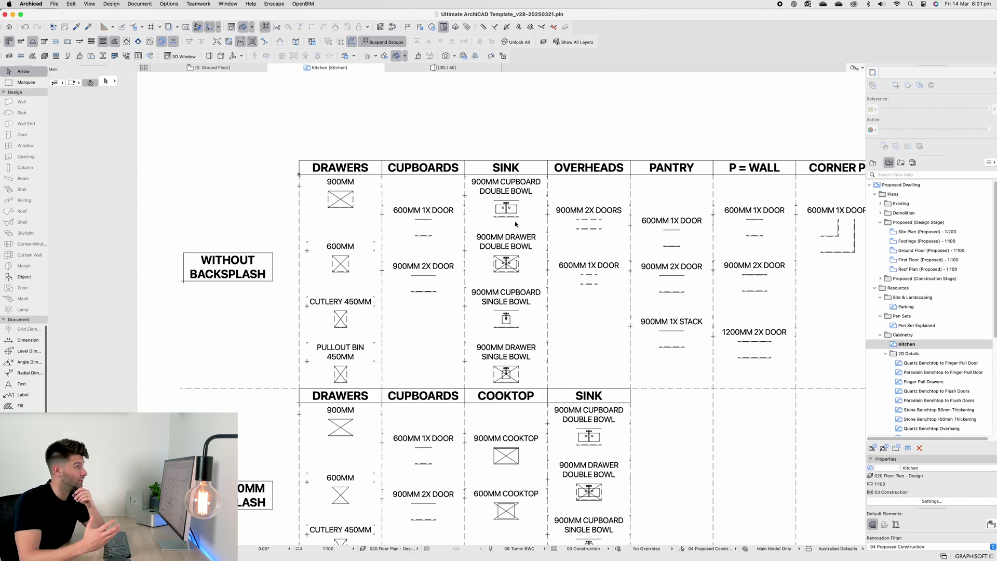
Examine the pantry area in the 3D kitchen model and select the standing cabinet in its back corner
click(414, 69)
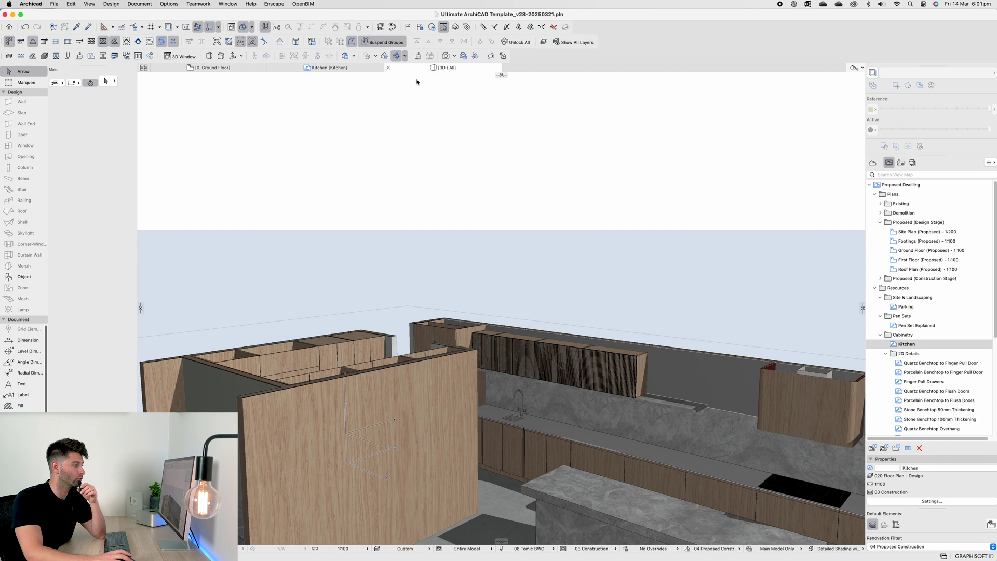
shift+middle_drag(316, 392, 568, 327)
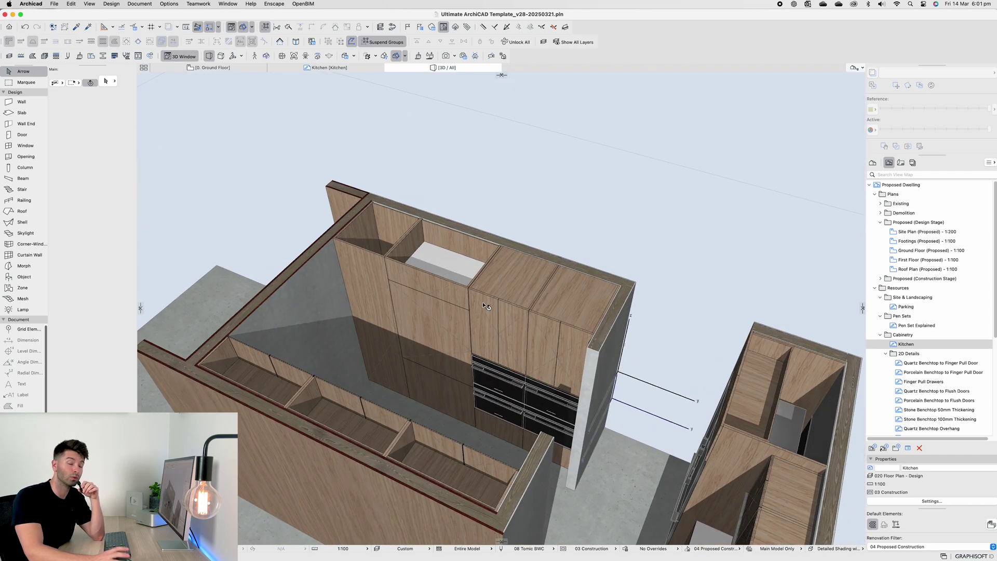
click(383, 272)
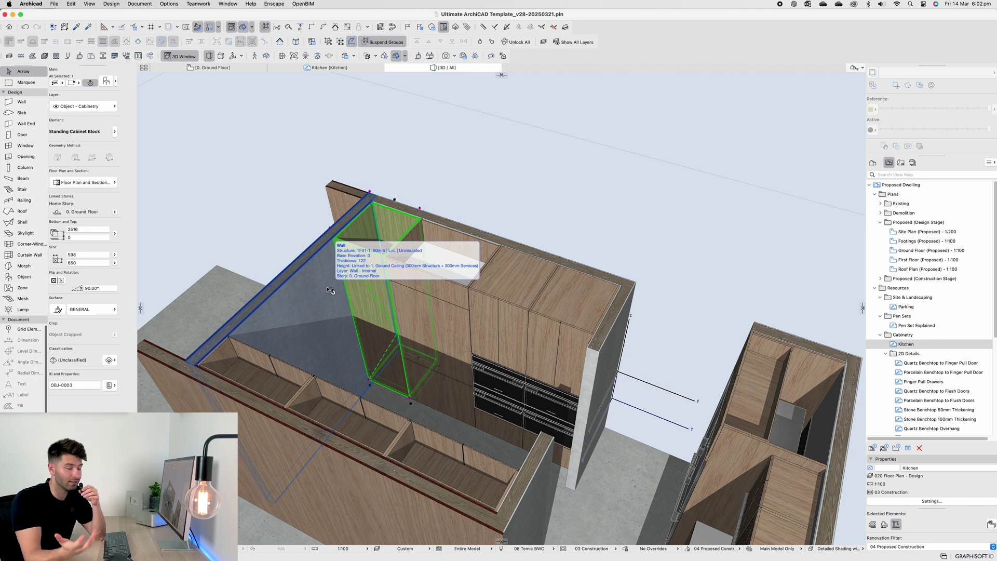
Return to the Kitchen cabinetry view and inspect the 900MM 2X DOORS overhead cabinet's settings and 3D preview
click(326, 67)
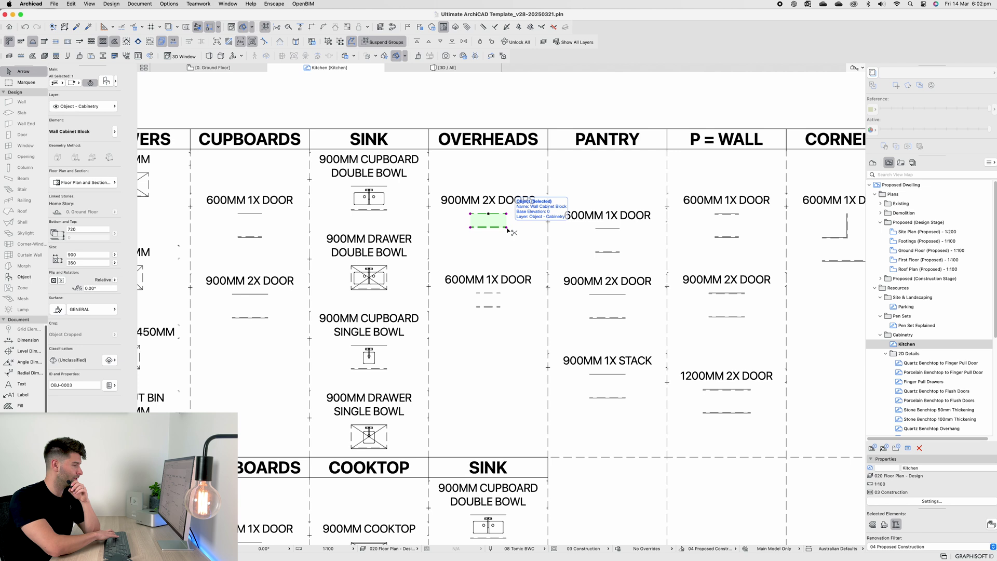
double_click(508, 229)
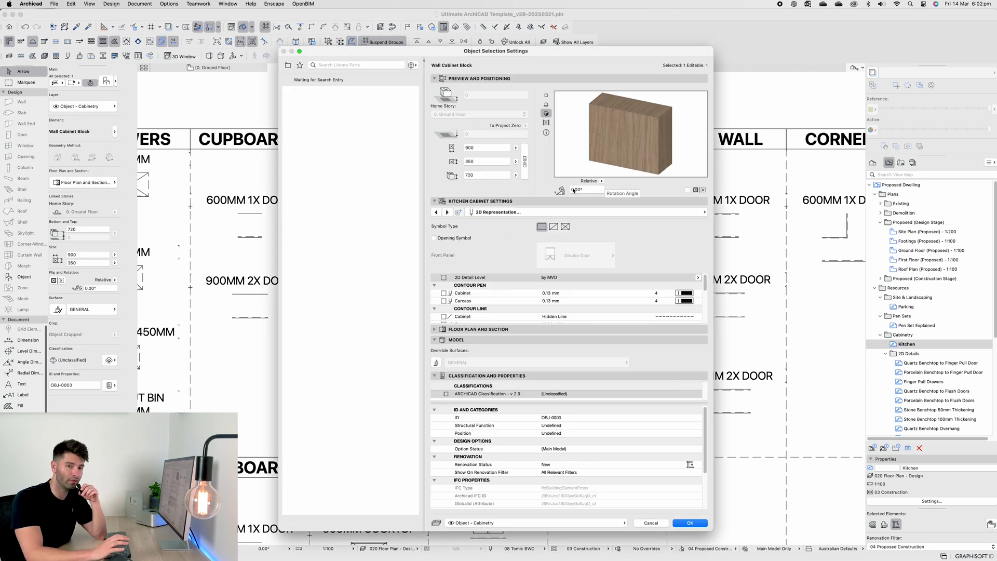
mouse_move(620, 128)
mouse_down()
mouse_move(637, 139)
mouse_move(623, 140)
mouse_up()
click(623, 140)
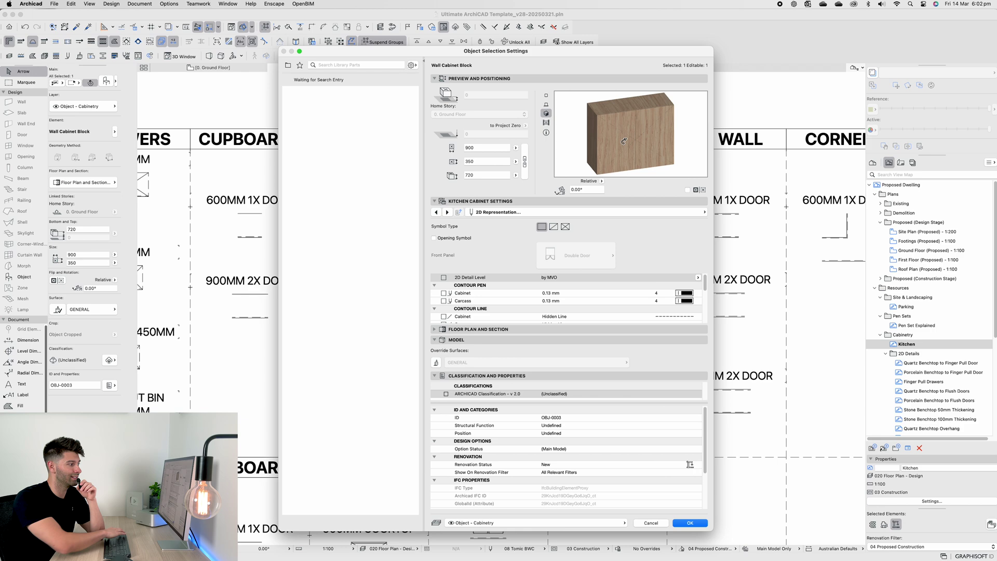
click(546, 95)
key(Escape)
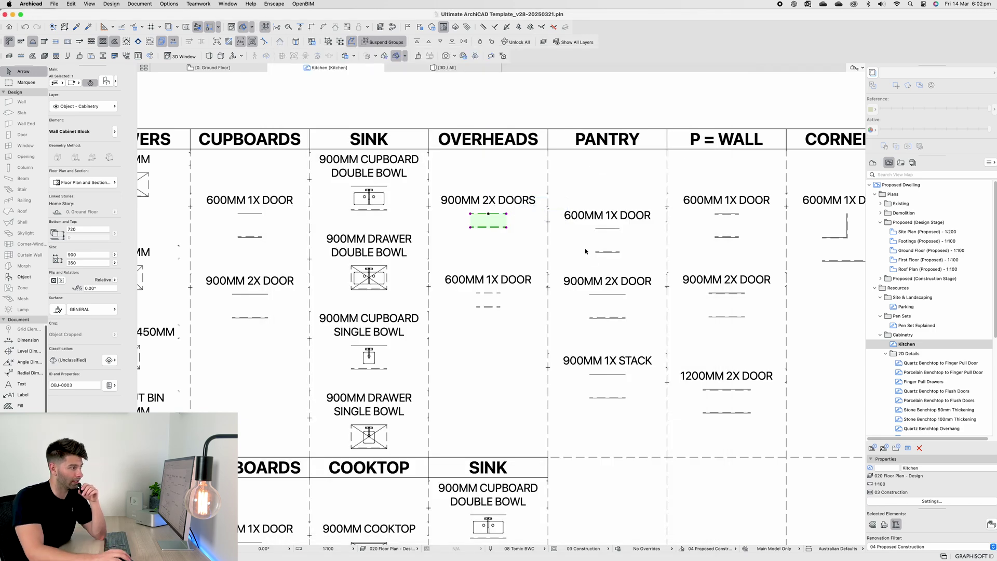
Try an L-Shape on Side knob with a length of 2480 on the 600MM 1X DOOR pantry cabinet, then discard the changes
double_click(609, 253)
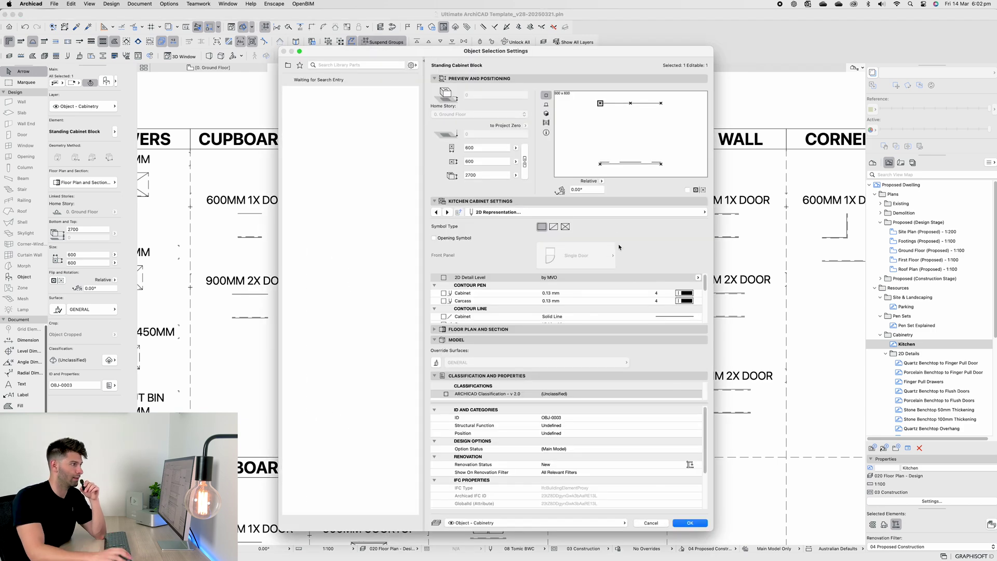
click(546, 114)
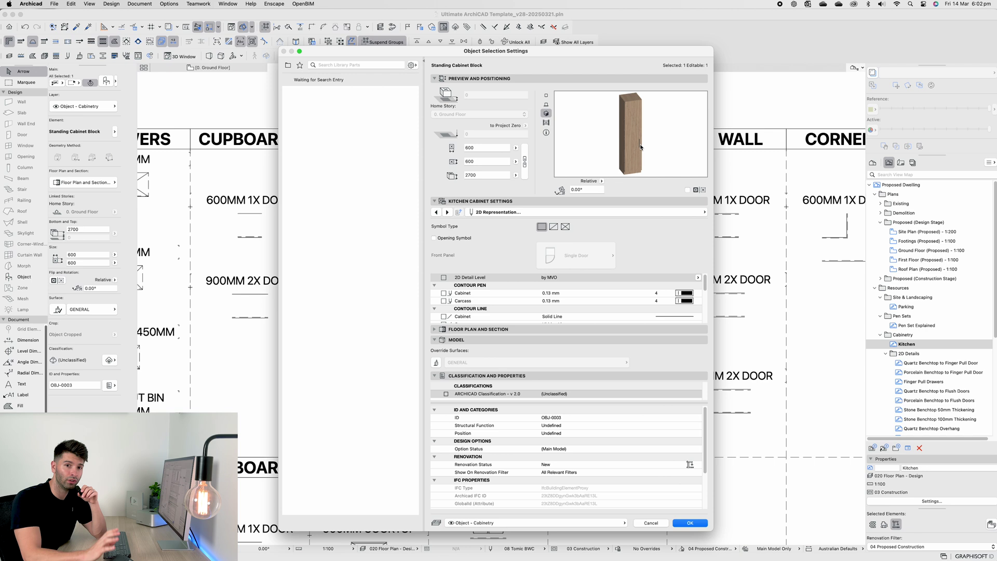
click(617, 213)
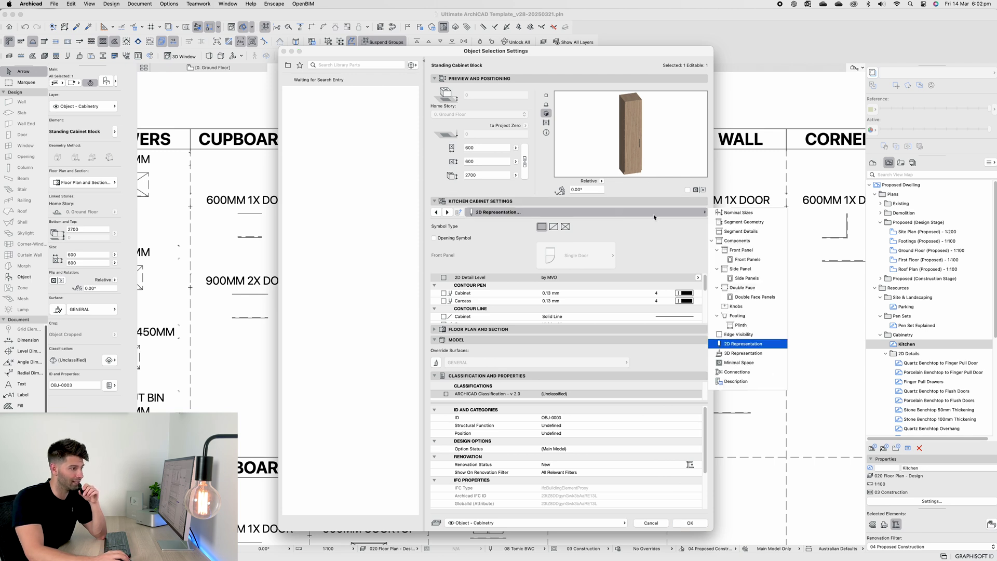
click(741, 308)
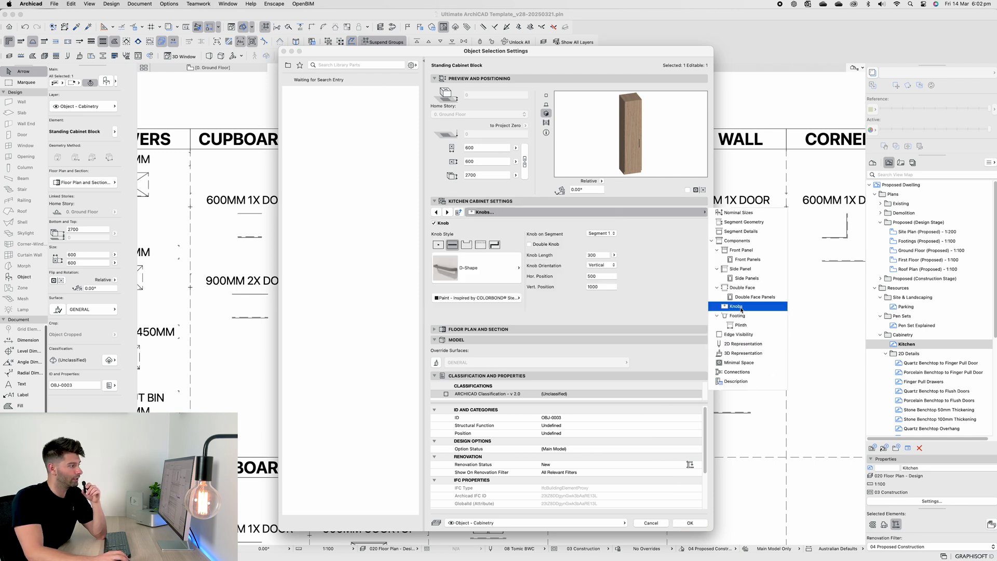
click(483, 262)
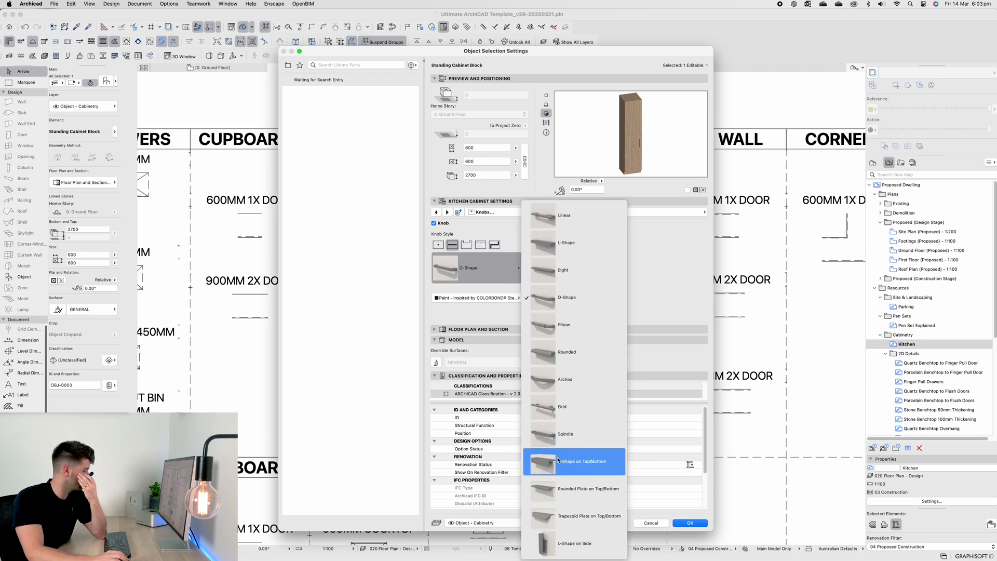
click(585, 545)
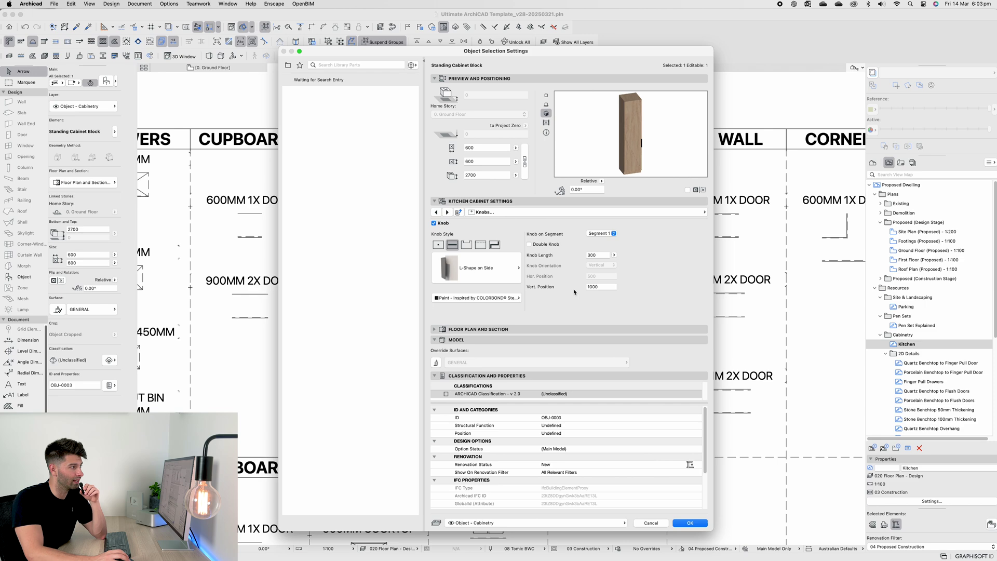
click(600, 256)
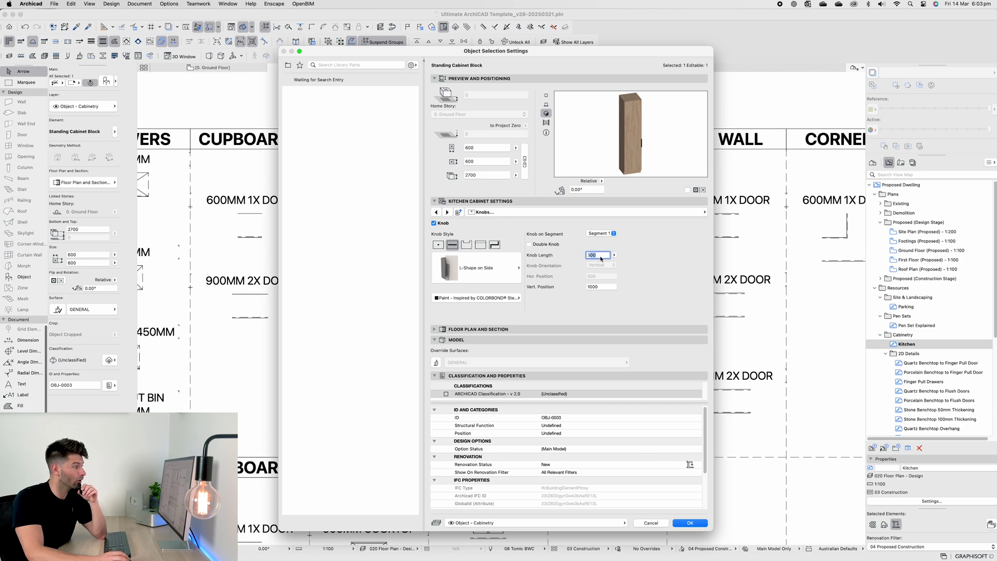
text(2480)
key(Tab)
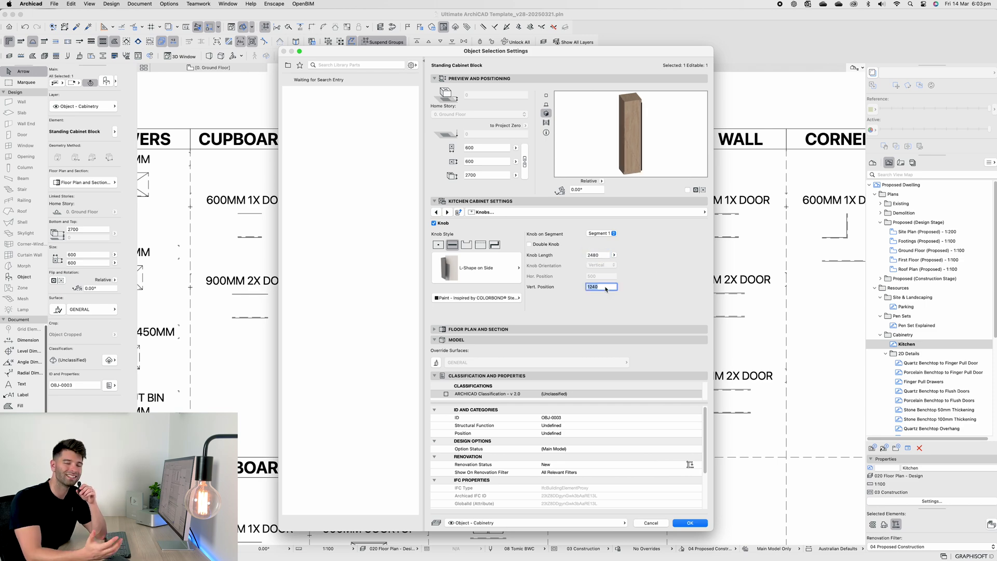
click(649, 524)
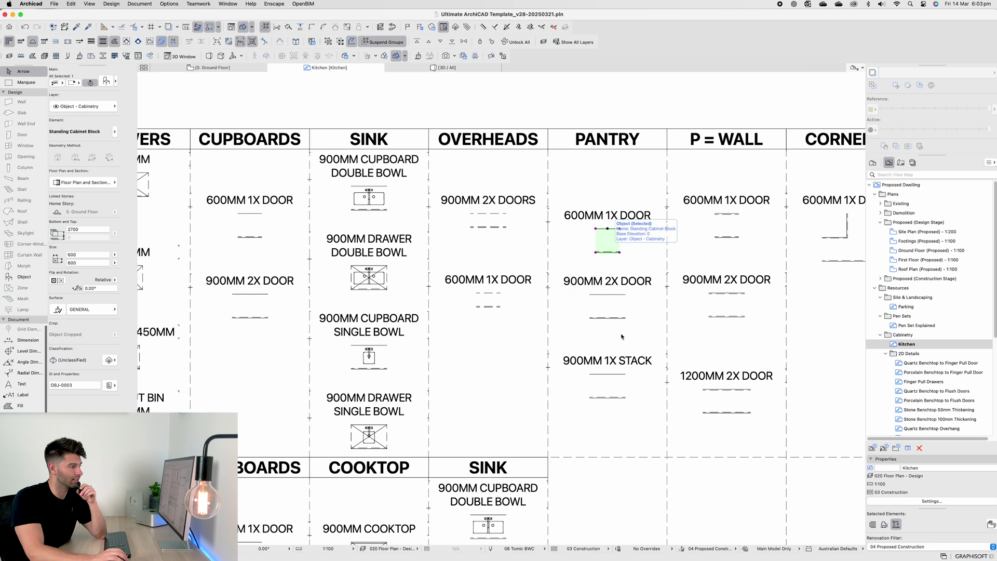
Try the Bottlenose edge profile as the 600MM 1X DOOR pantry cabinet's knob and check its edge options, then discard the changes
key(super+t)
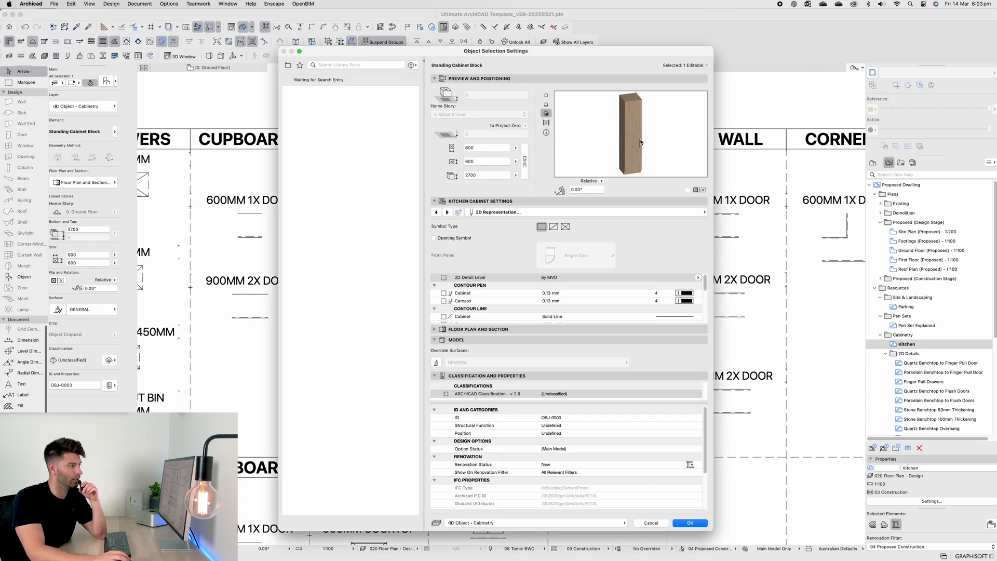
click(649, 211)
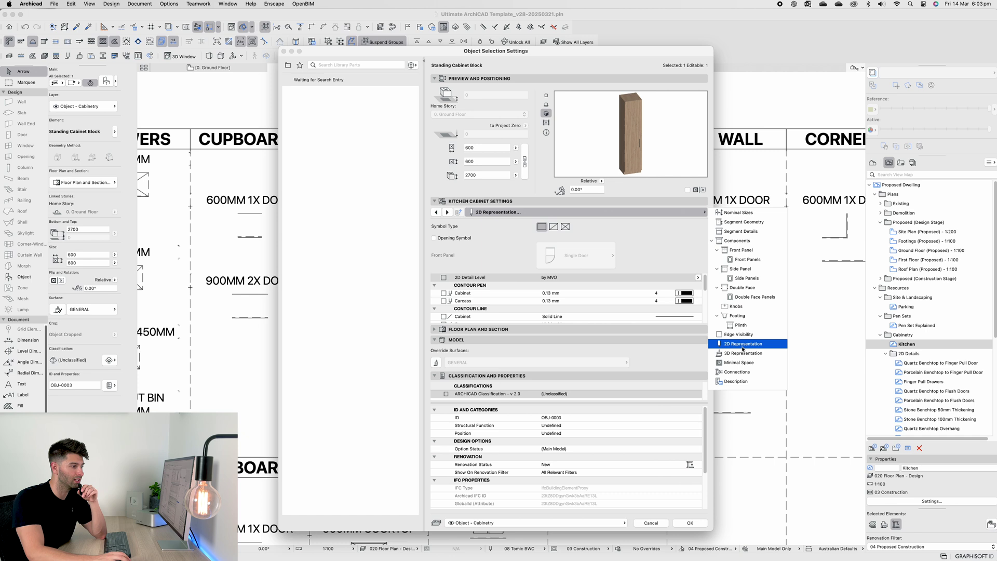
click(742, 306)
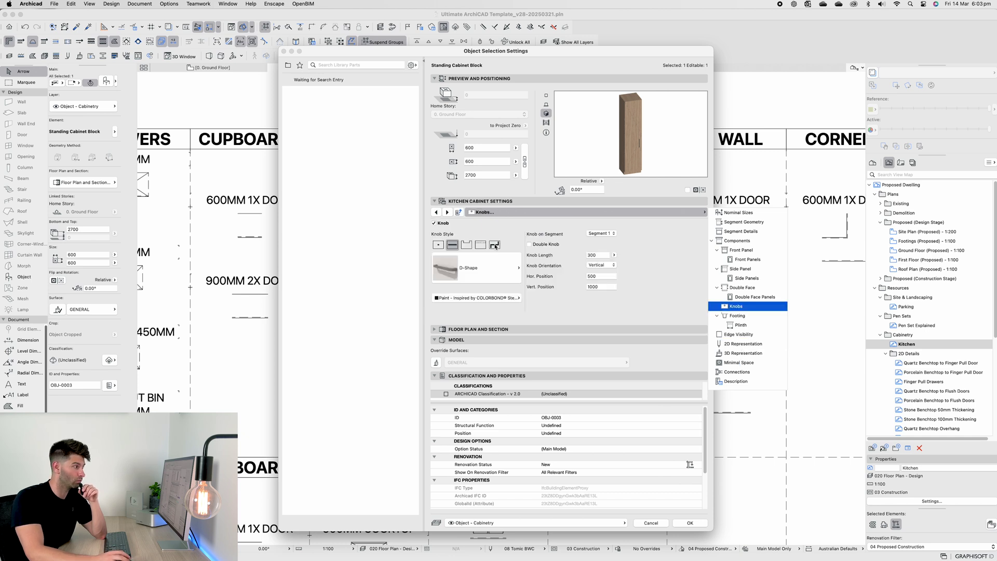
click(478, 245)
click(480, 244)
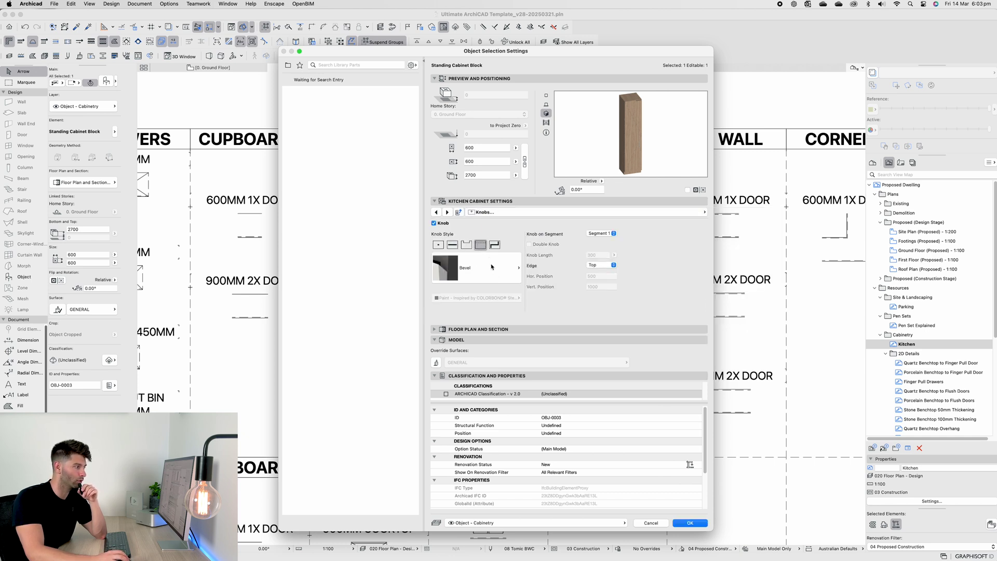
click(492, 267)
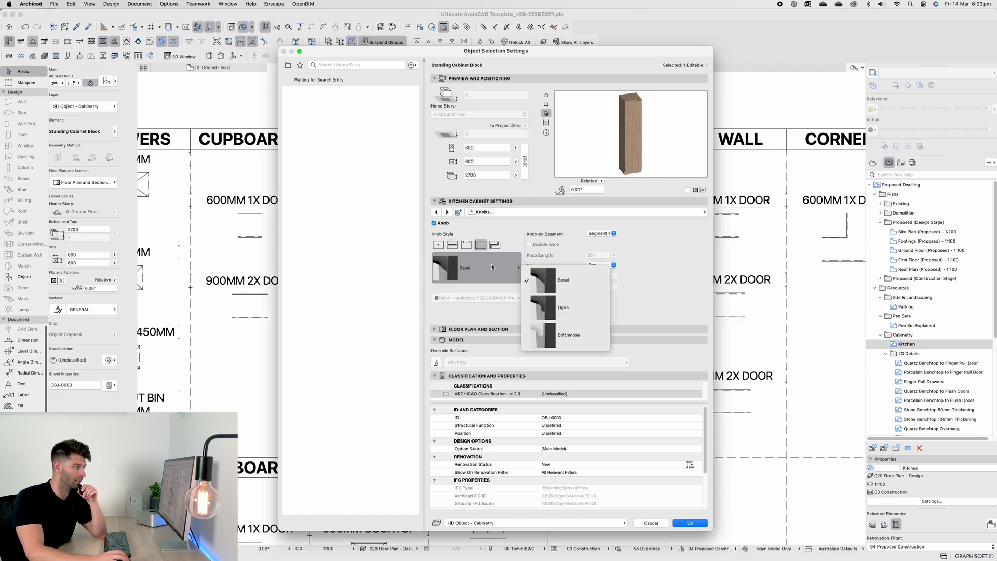
click(591, 343)
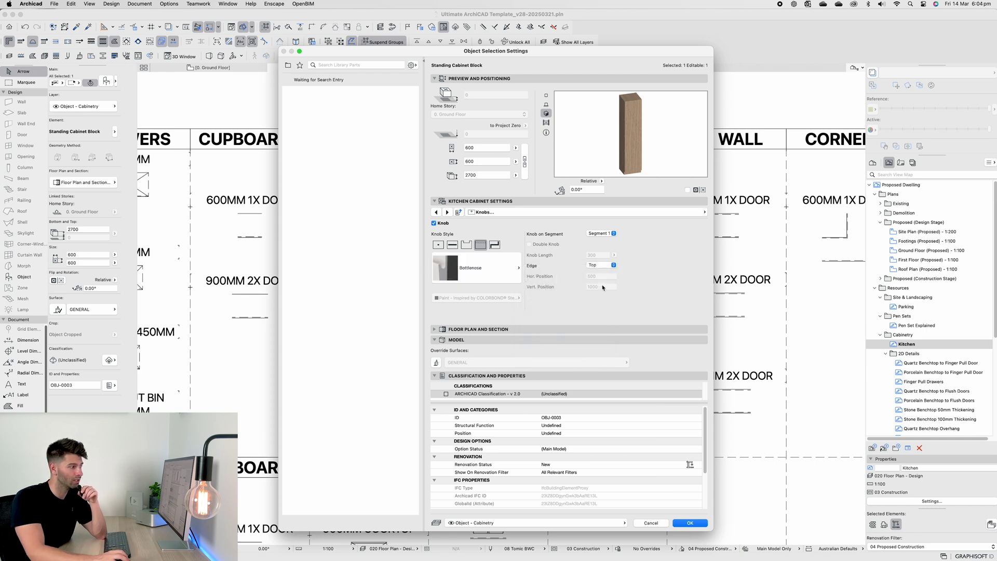
click(605, 266)
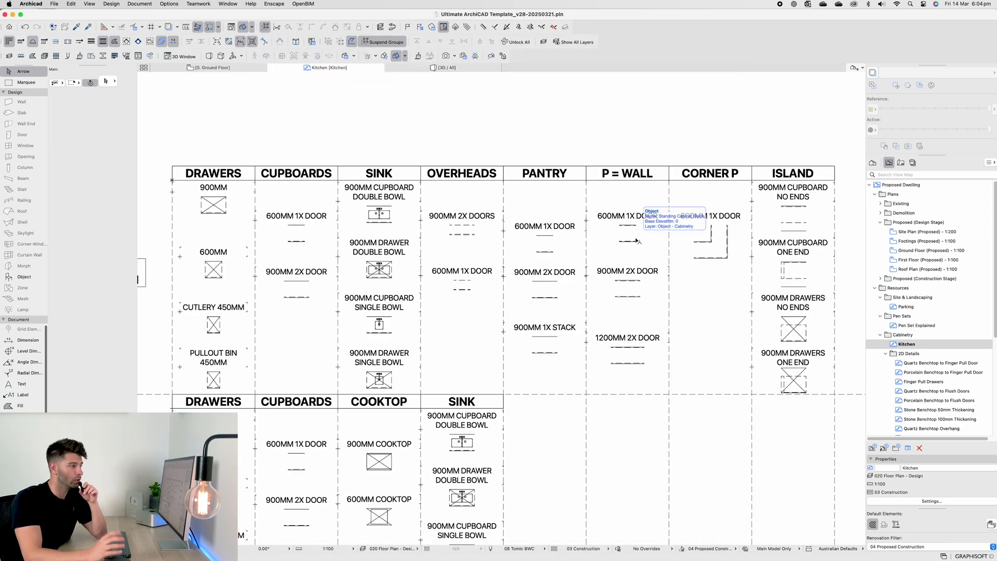
Reopen the 600MM 1X DOOR pantry cabinet's settings, examine its 3D preview, and leave them without changes
middle_drag(628, 234, 546, 230)
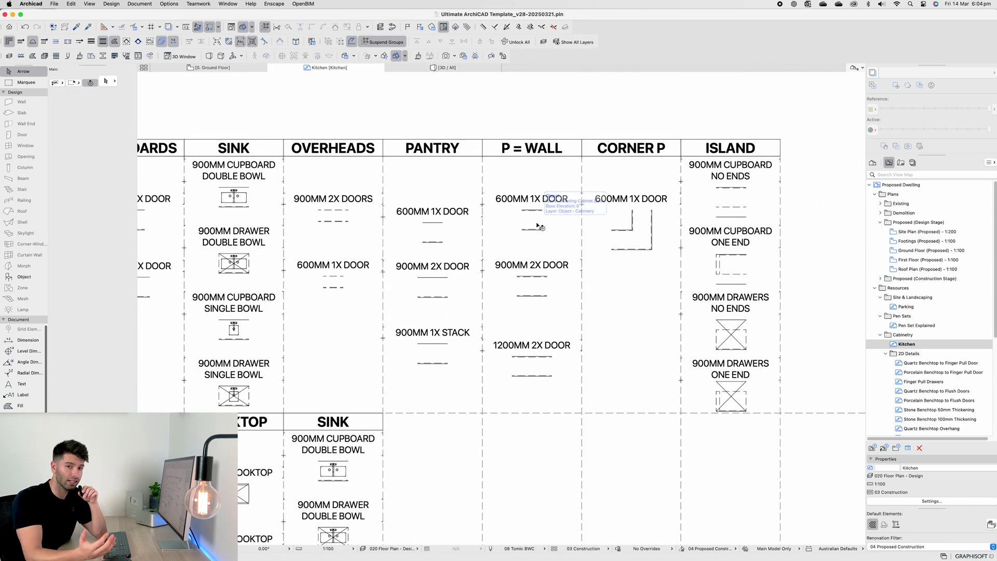
click(441, 235)
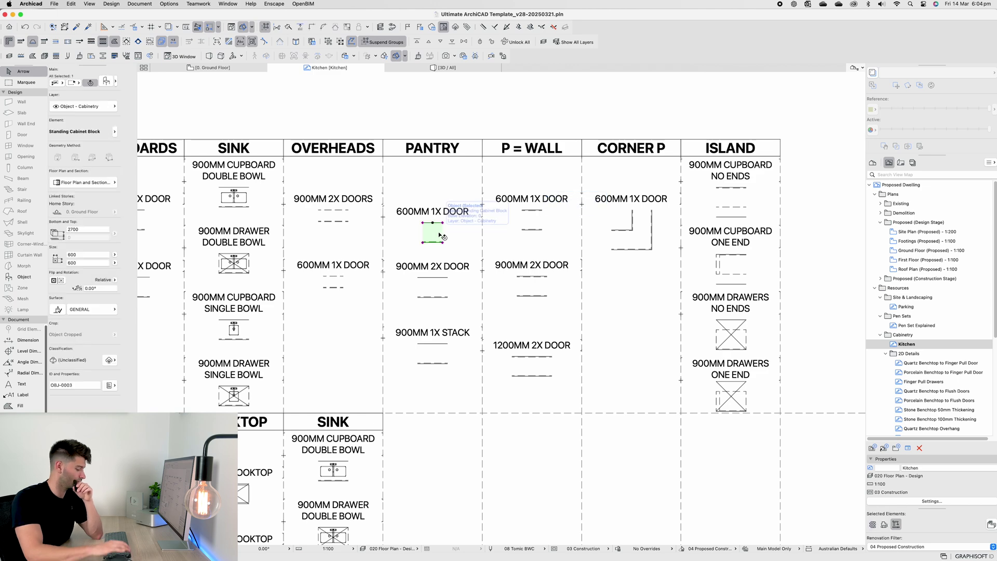
key(super+t)
drag(635, 161, 644, 154)
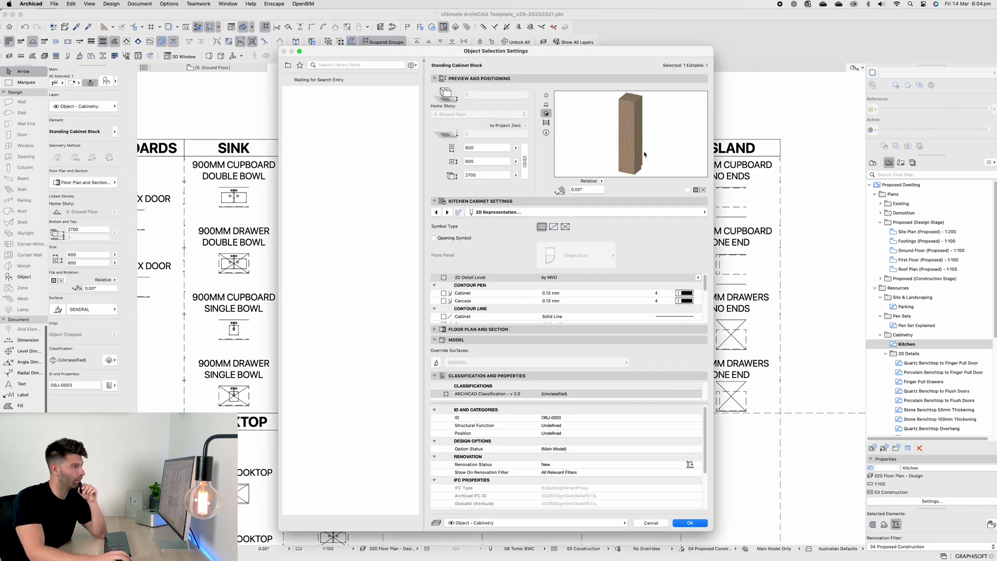
key(Escape)
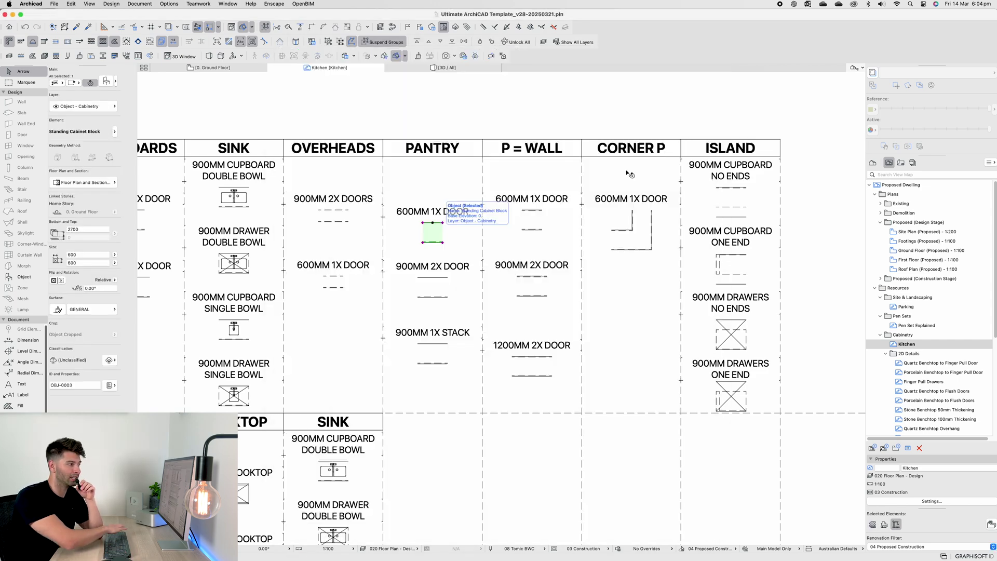
Inspect the settings and 3D preview of the 600MM 1X DOOR cabinet in the P = WALL column
click(536, 218)
drag(538, 220, 539, 219)
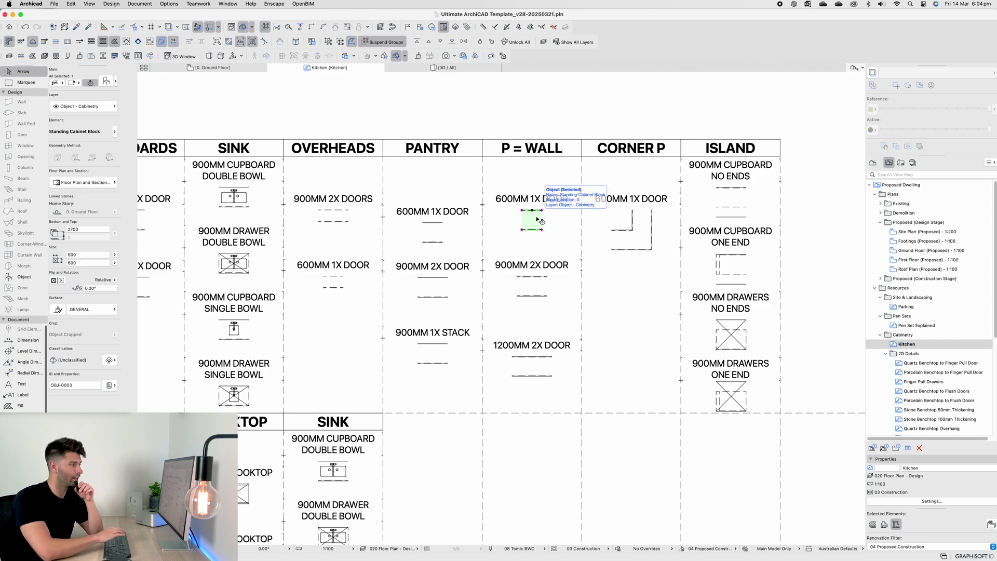
key(super+t)
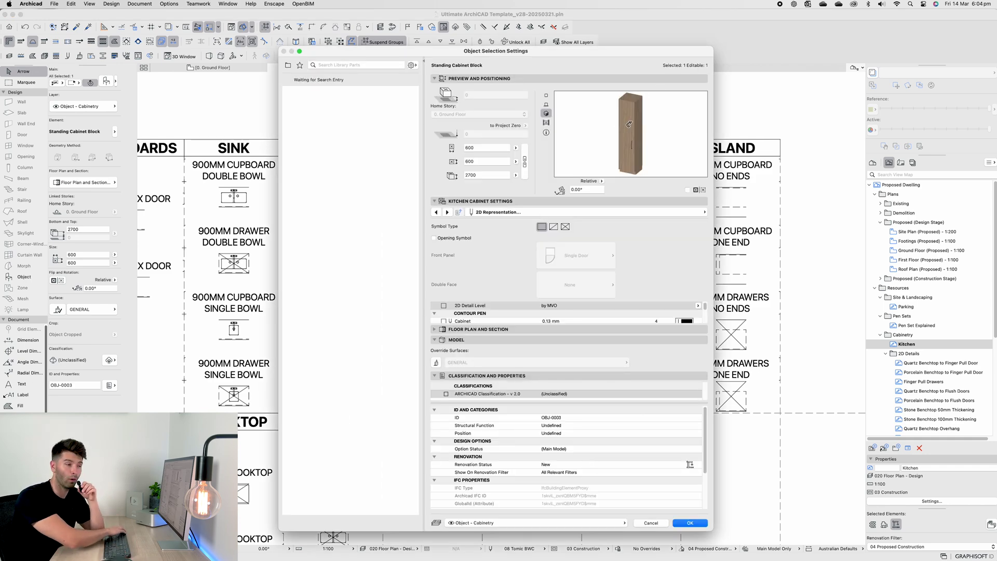
key(Escape)
Inspect the settings and 3D preview of the L-shaped corner pantry cabinet, then close them without changes
click(644, 213)
key(super+t)
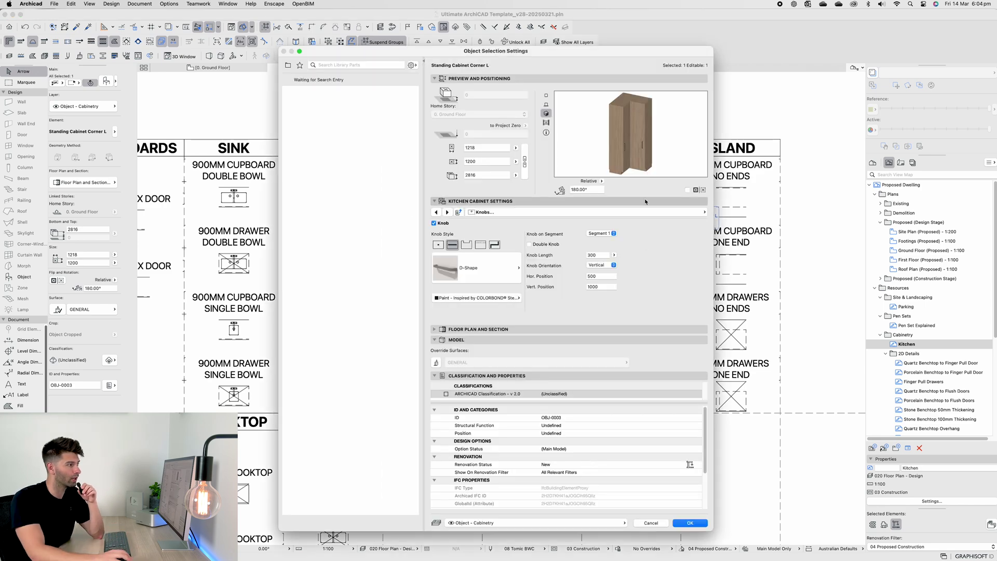
drag(642, 165, 688, 171)
key(Escape)
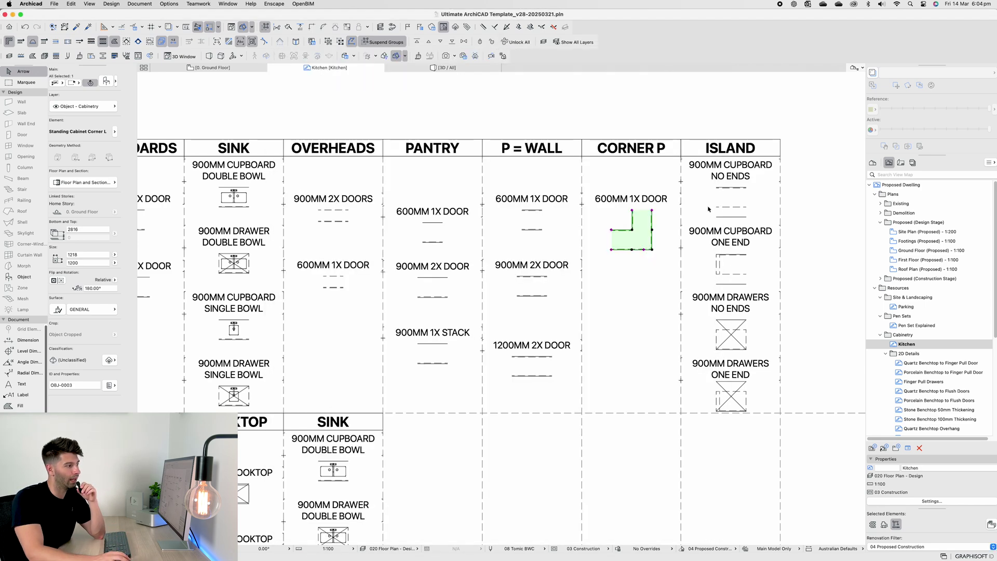
Look over the ISLAND cabinets in the Kitchen view, then bring the stone island into view in the 3D kitchen model
click(730, 207)
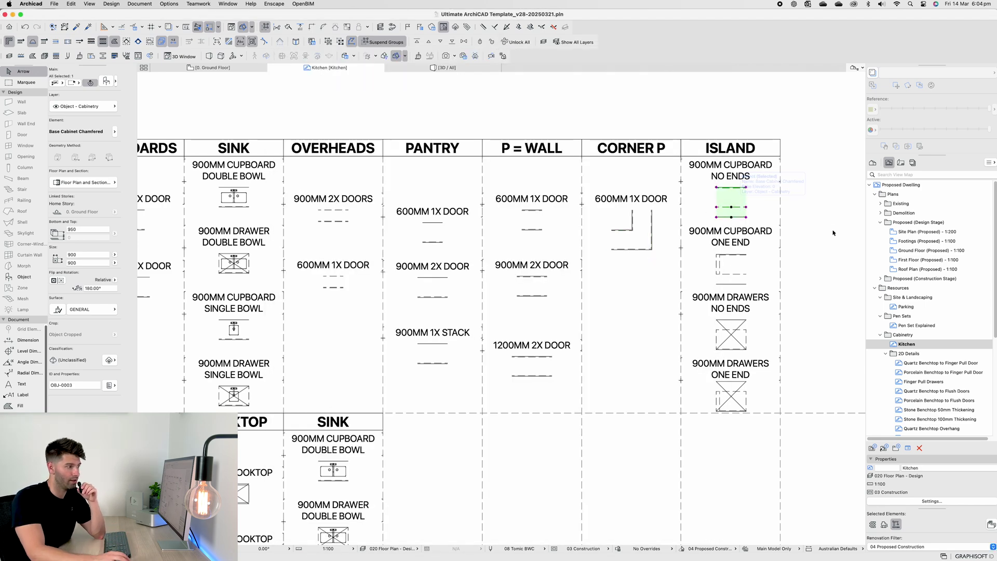
key(Escape)
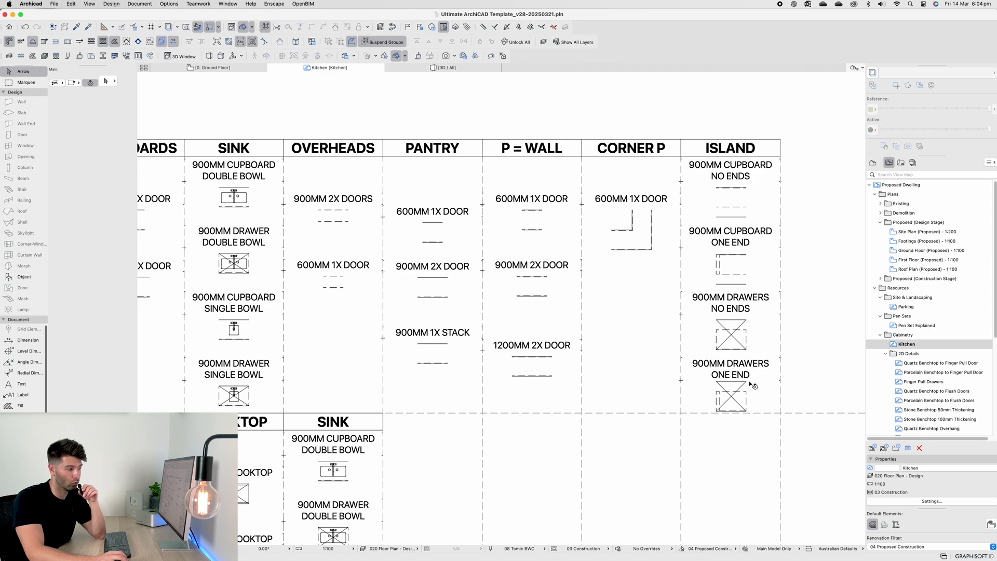
click(458, 68)
scroll(504, 408, down, 5)
middle_drag(504, 407, 572, 229)
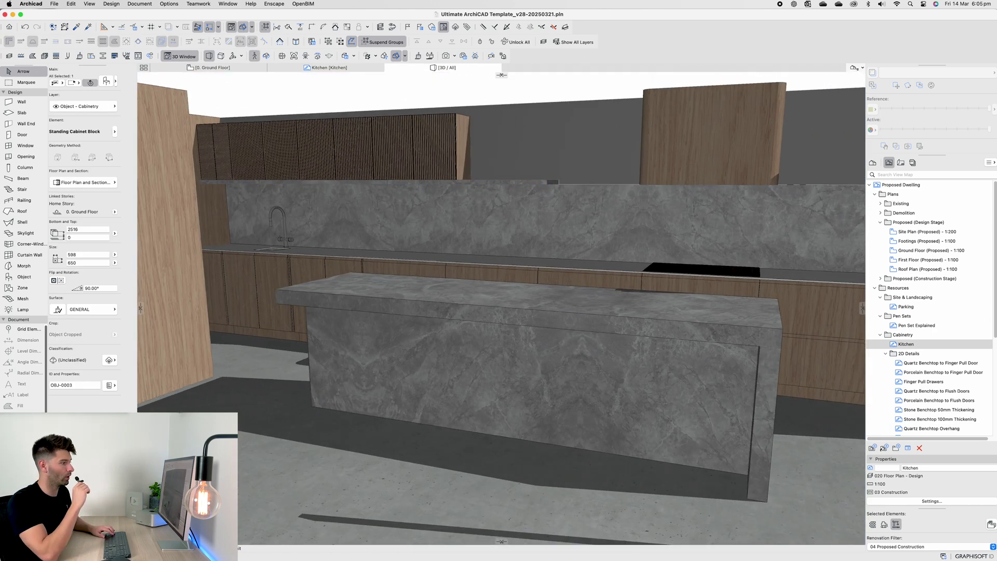
key(Down)
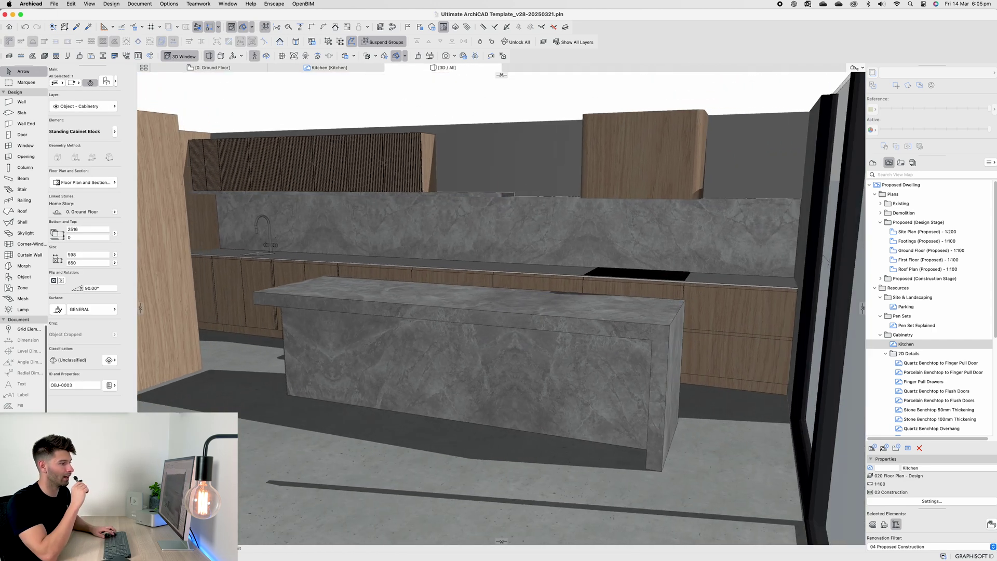
key(Escape)
key(Escape)
Select the chamfered base cabinet at the near end of the stone island and examine how it forms the island
click(638, 333)
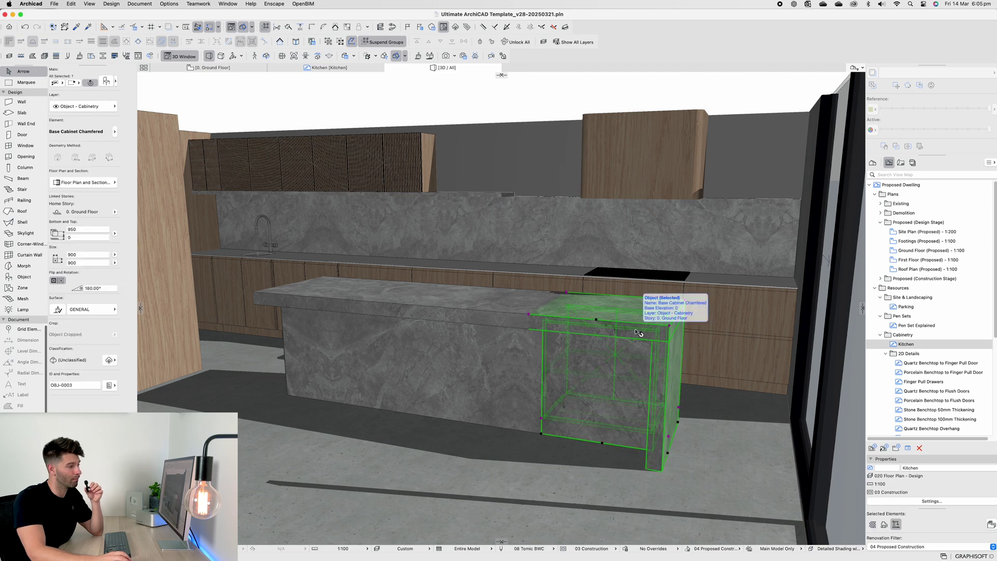
drag(638, 332, 400, 312)
click(624, 312)
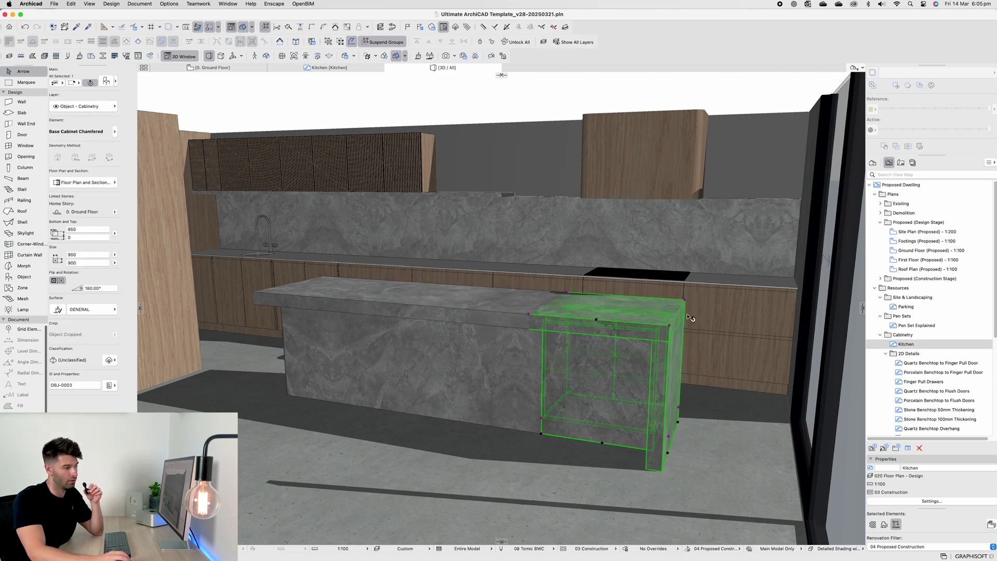
middle_drag(668, 325, 626, 327)
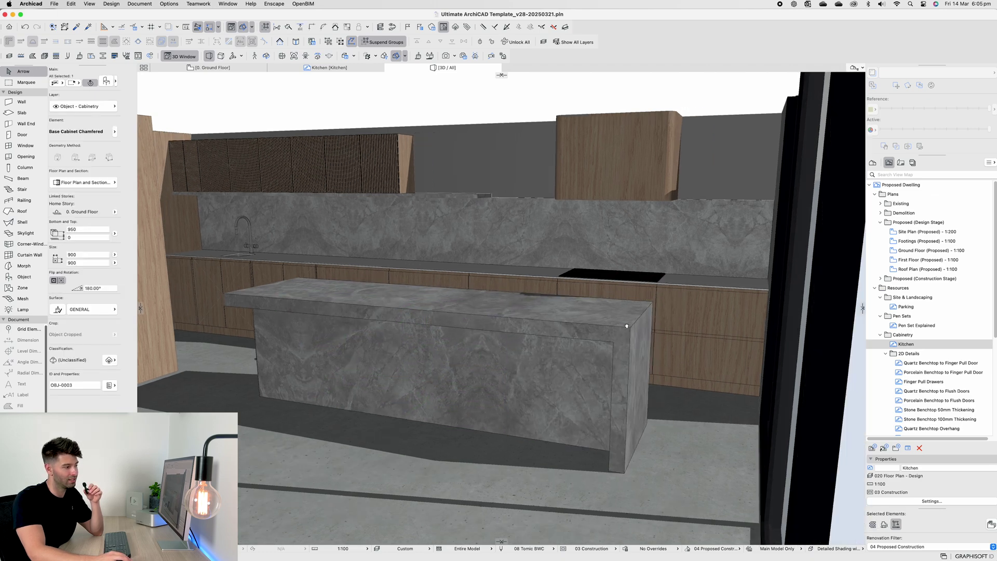
Select the successive chamfered base cabinets along the stone island to examine how they line up
click(408, 312)
click(372, 308)
key(Escape)
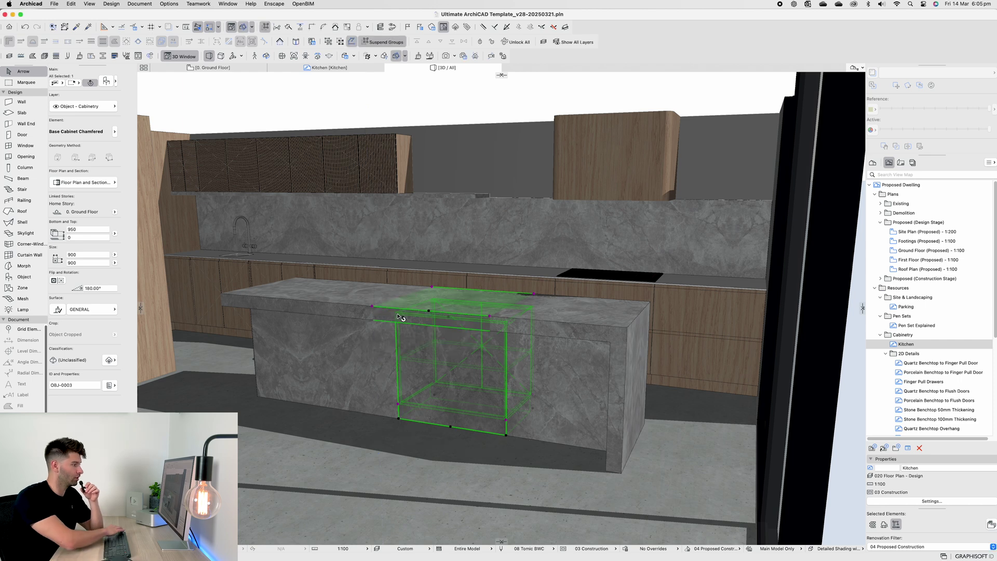
key(Escape)
click(393, 308)
click(372, 312)
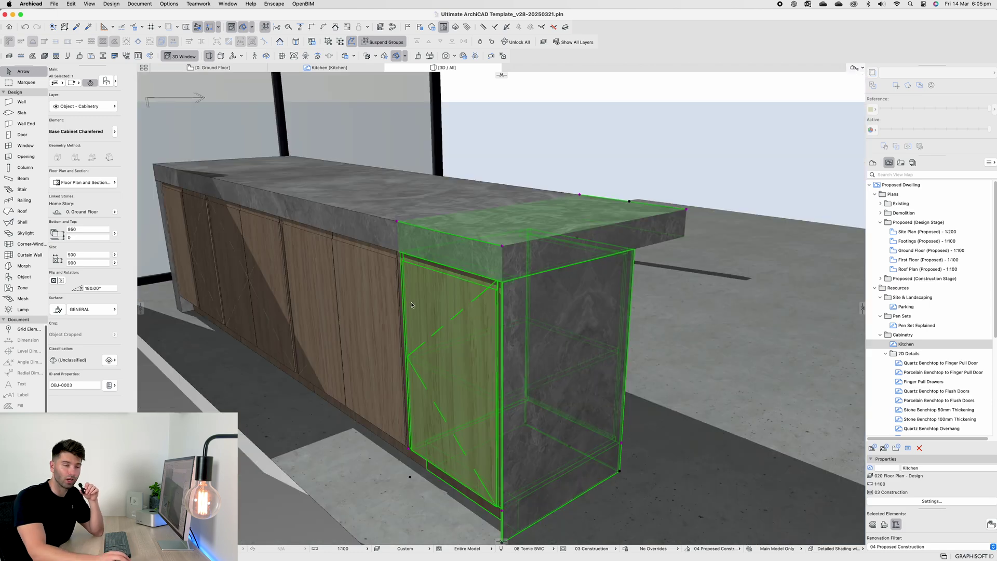
View the island from its timber door side and examine the chamfered base cabinet at the stone end
click(332, 283)
drag(333, 286, 258, 256)
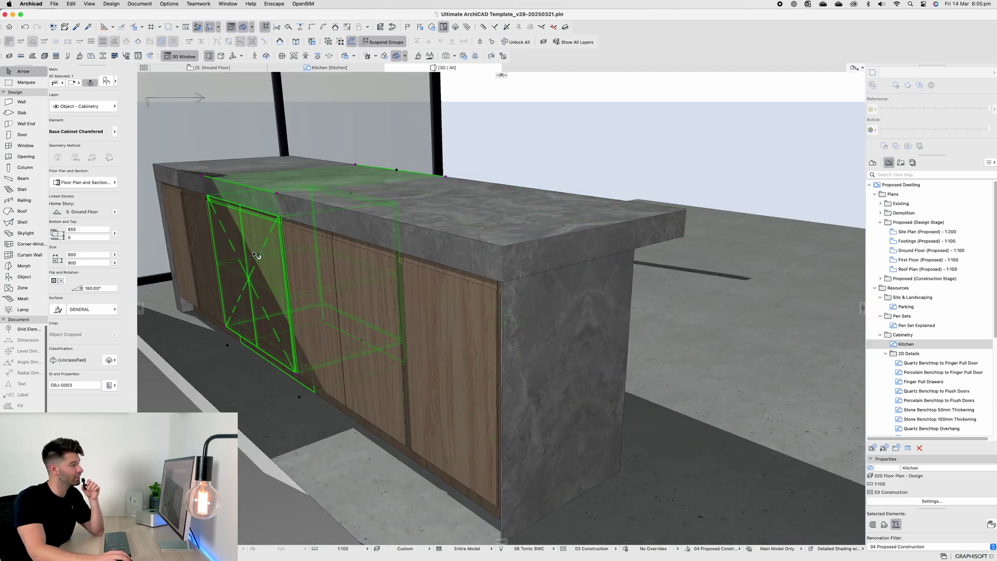
click(487, 330)
middle_drag(487, 329, 428, 351)
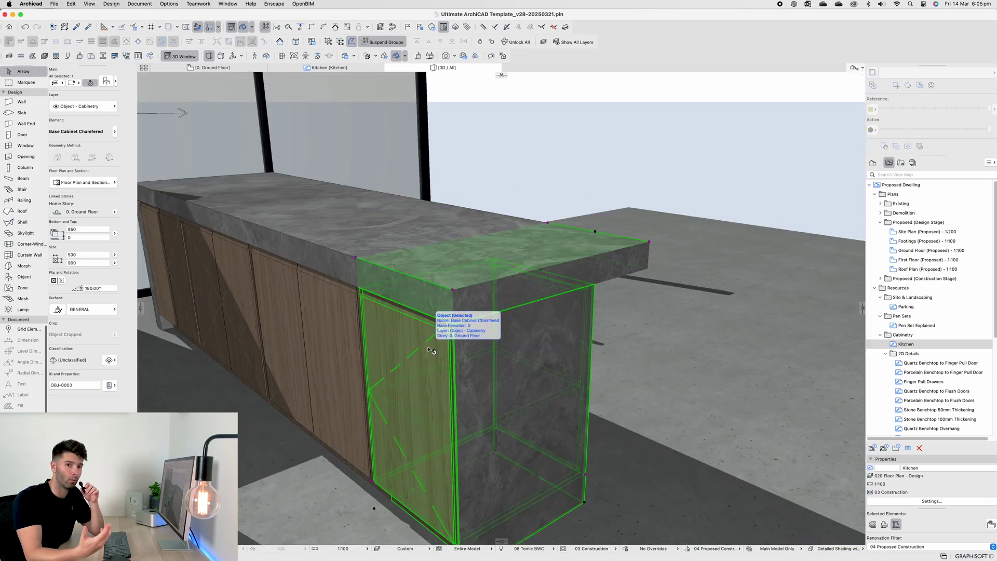
Look over the base cabinet options without backsplash in the Kitchen view, including the drawers and pullout bin
click(227, 68)
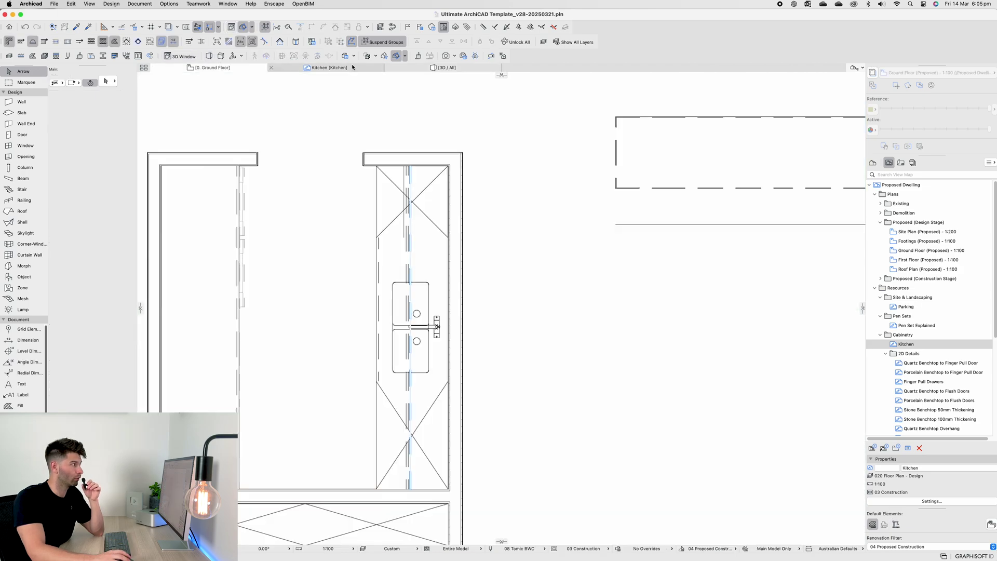
click(350, 68)
middle_drag(365, 350, 401, 335)
scroll(401, 335, left, 5)
scroll(401, 335, down, 1)
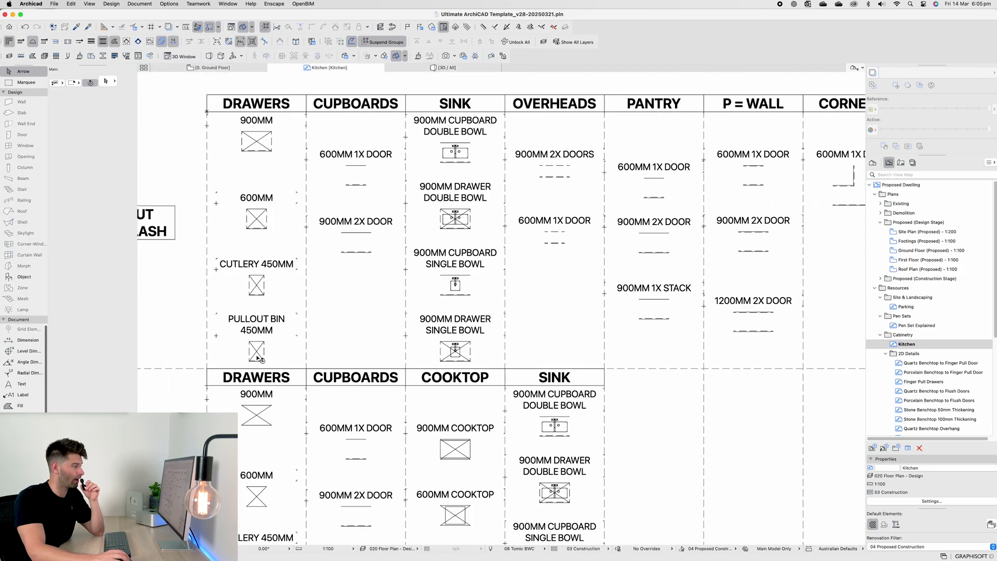
Examine the base cabinet block with backsplash between the fridge and sink in the 3D kitchen model
click(452, 68)
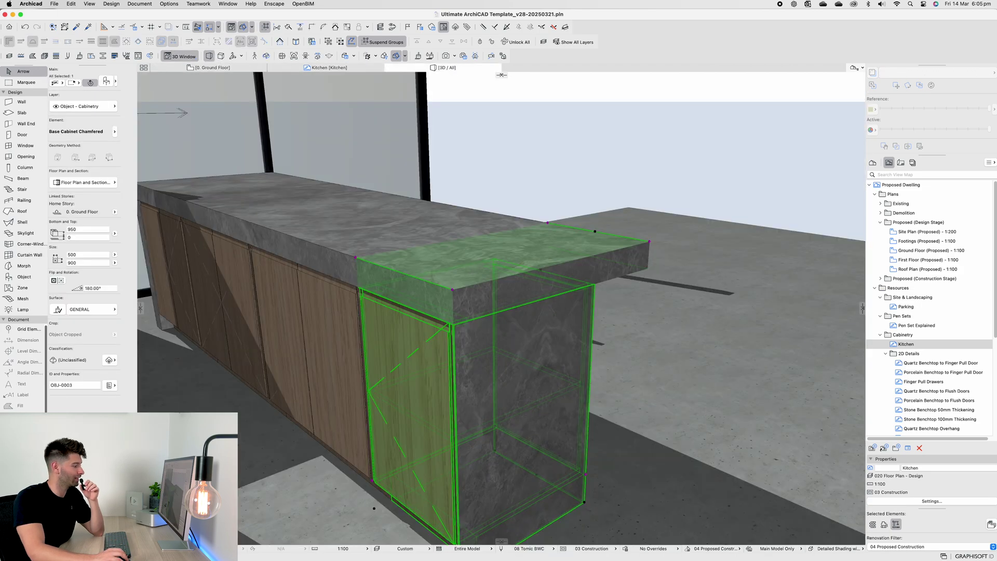
shift+middle_drag(586, 337, 408, 349)
click(407, 348)
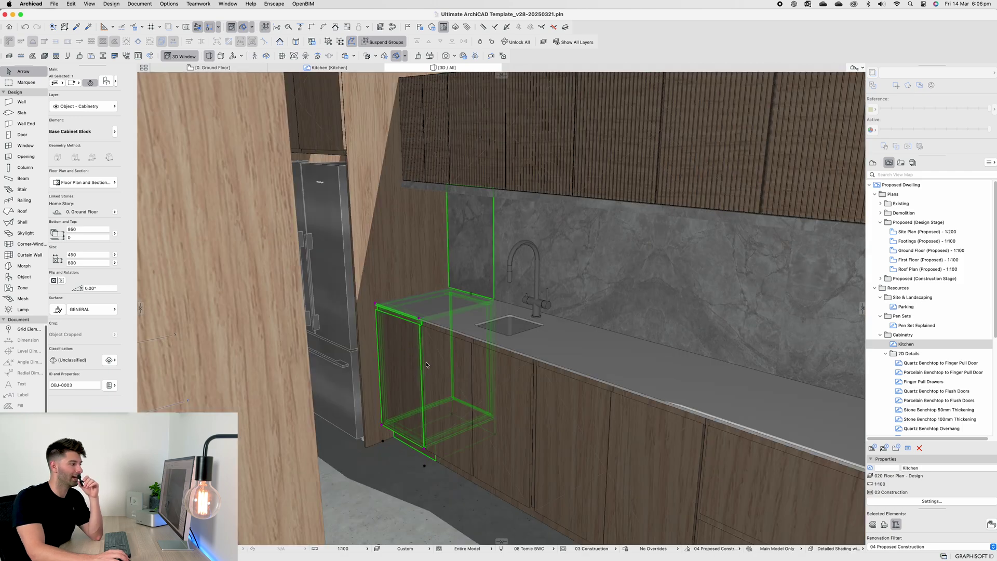
click(467, 361)
click(410, 345)
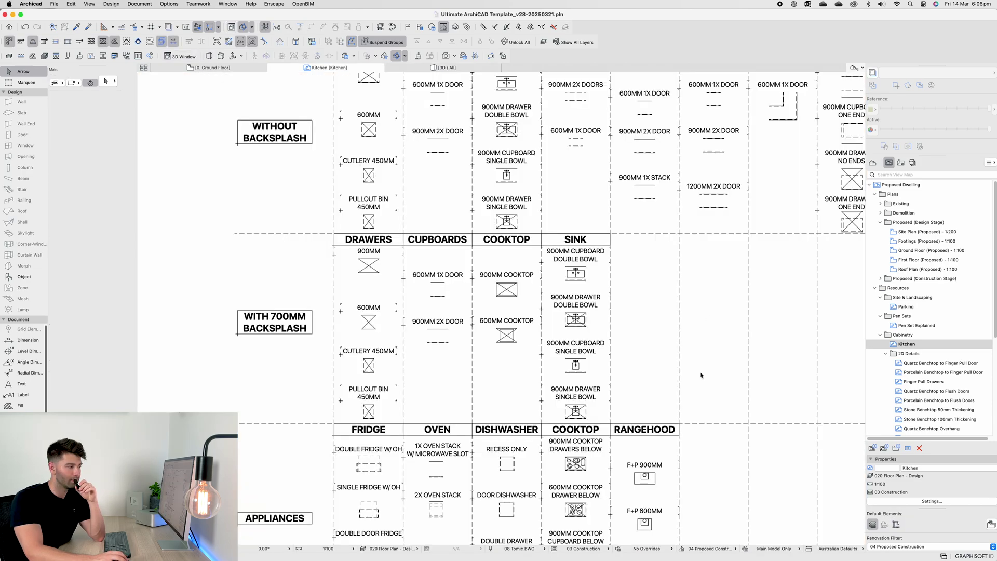
Look over the WITH 700MM BACKSPLASH and APPLIANCES rows in the Kitchen view, ending at the FRIDGE column
scroll(701, 375, down, 5)
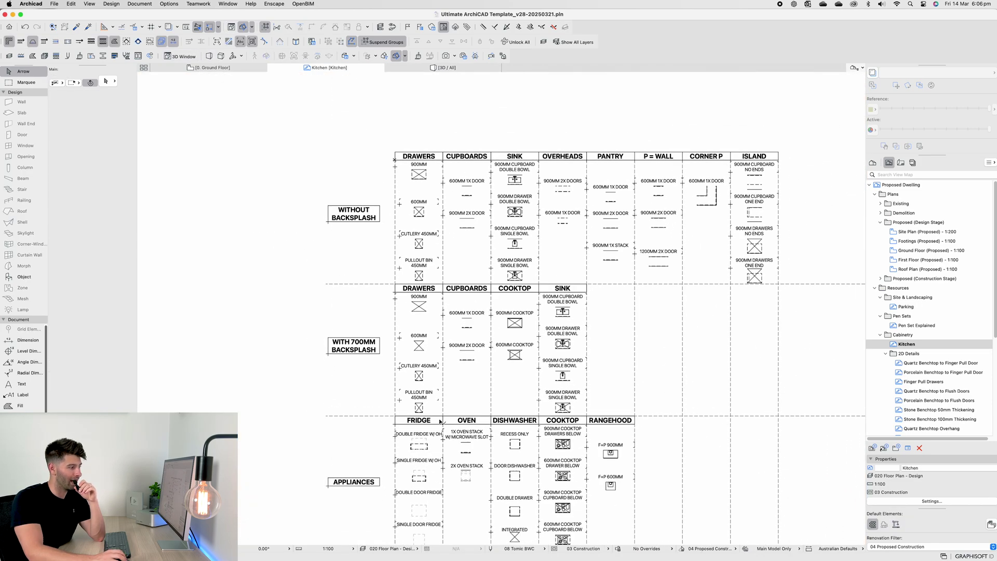
scroll(363, 402, up, 3)
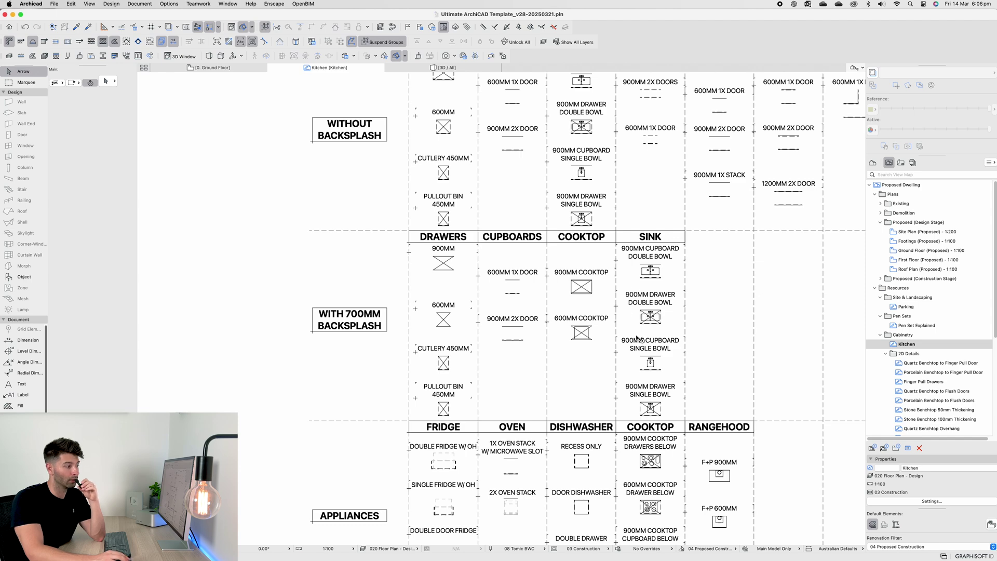
scroll(489, 349, down, 5)
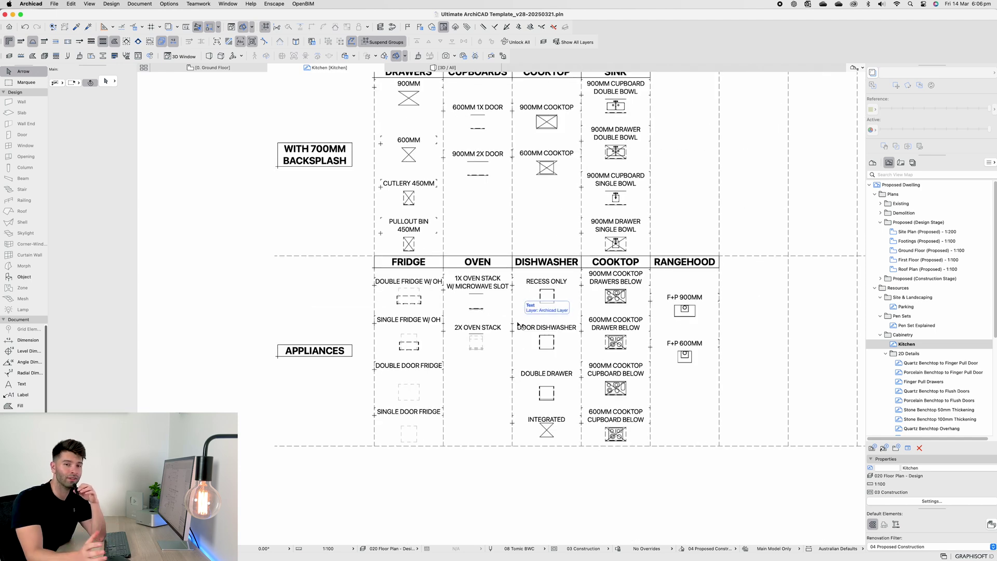
scroll(517, 324, up, 3)
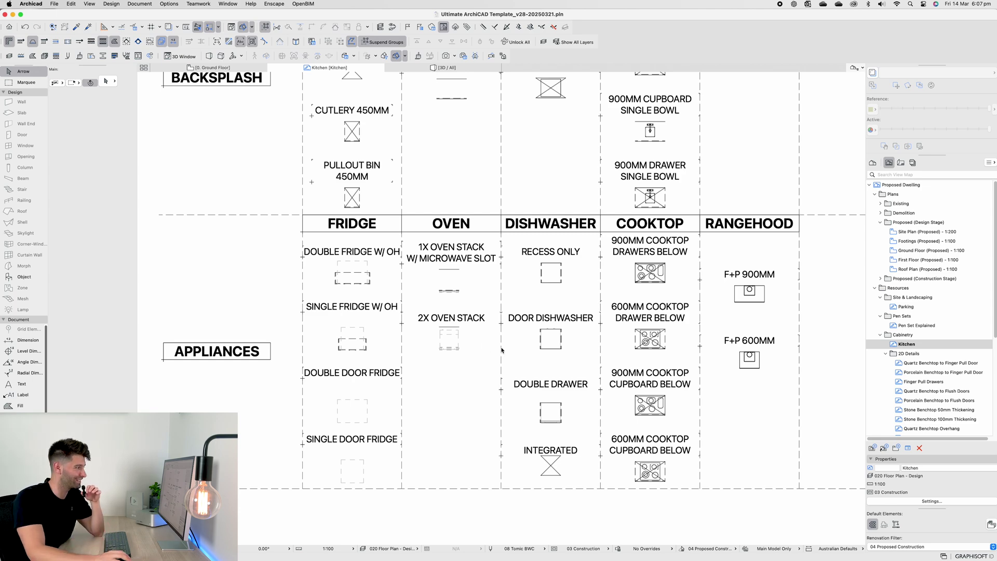
scroll(501, 349, up, 5)
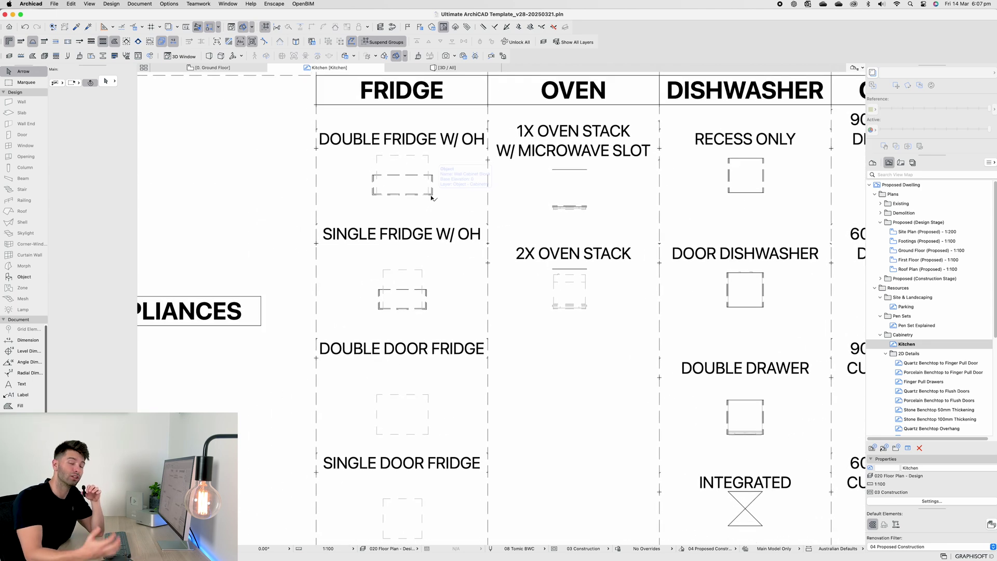
Inspect the Fisher and Paykel fridge under DOUBLE FRIDGE W/ OH, then review the other FRIDGE column options
click(427, 164)
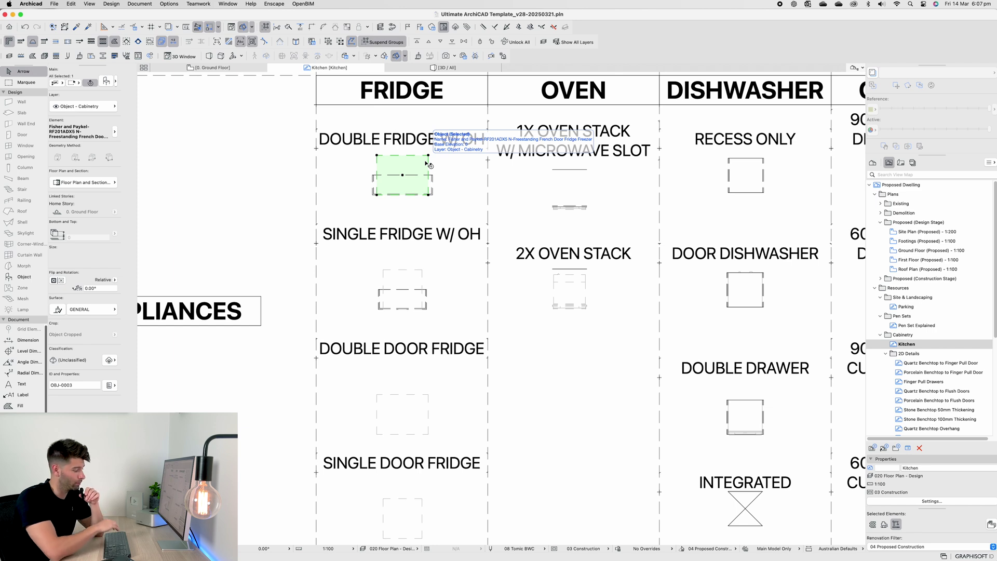
key(Escape)
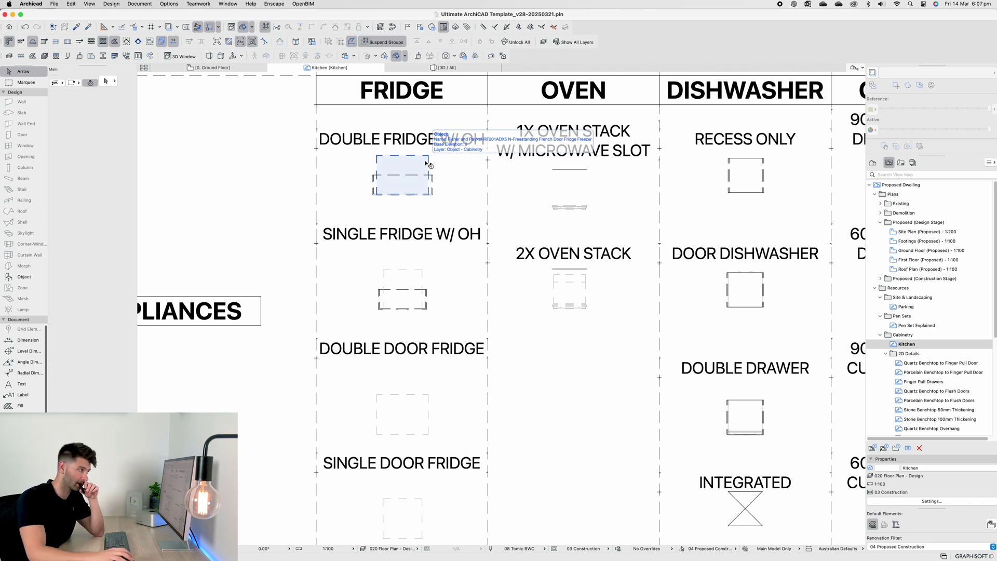
scroll(441, 171, down, 1)
scroll(441, 171, left, 1)
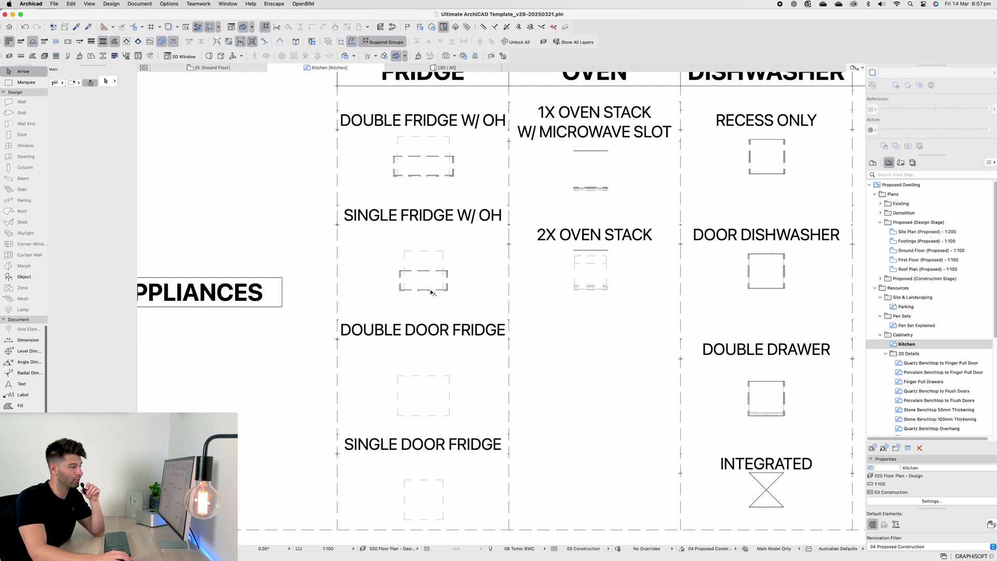
scroll(435, 280, down, 1)
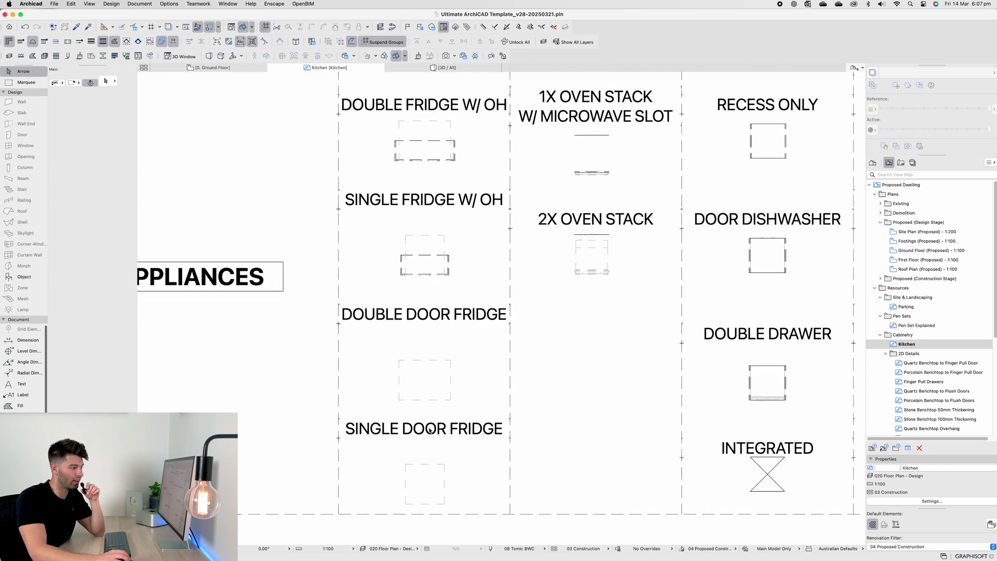
Find the Fisher and Paykel French door fridge in the 3D kitchen model and view it up close
key(F3)
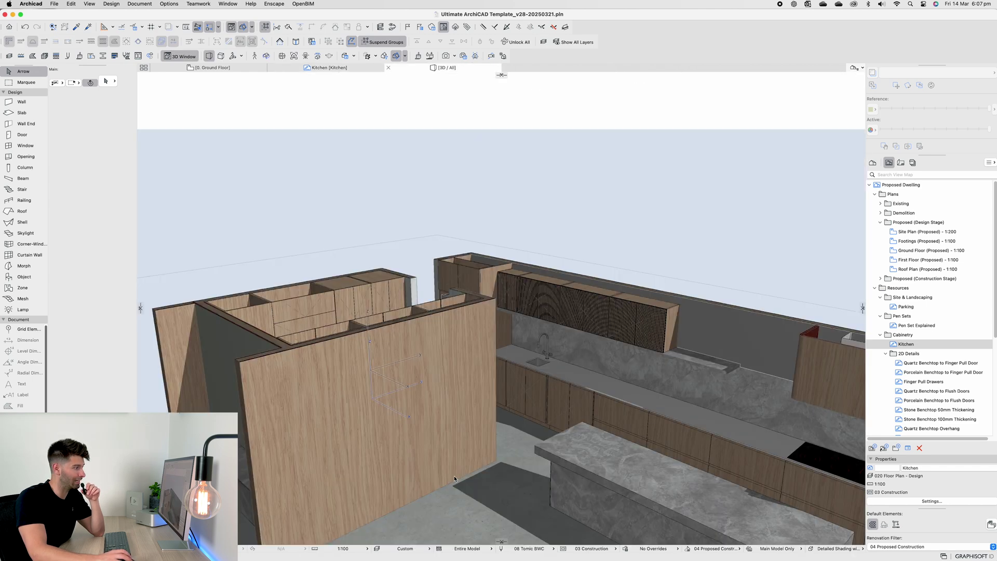
shift+middle_drag(374, 348, 514, 316)
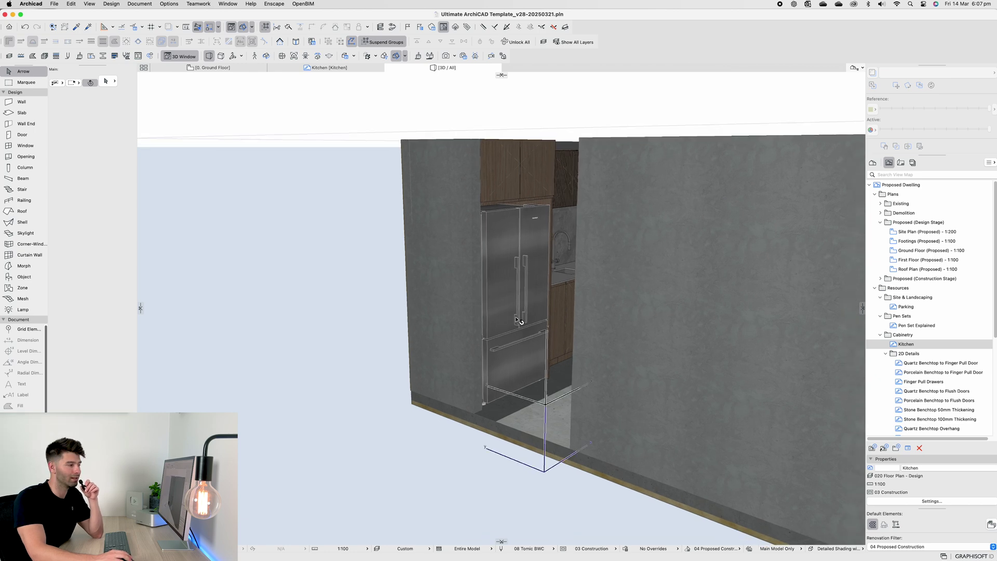
click(506, 281)
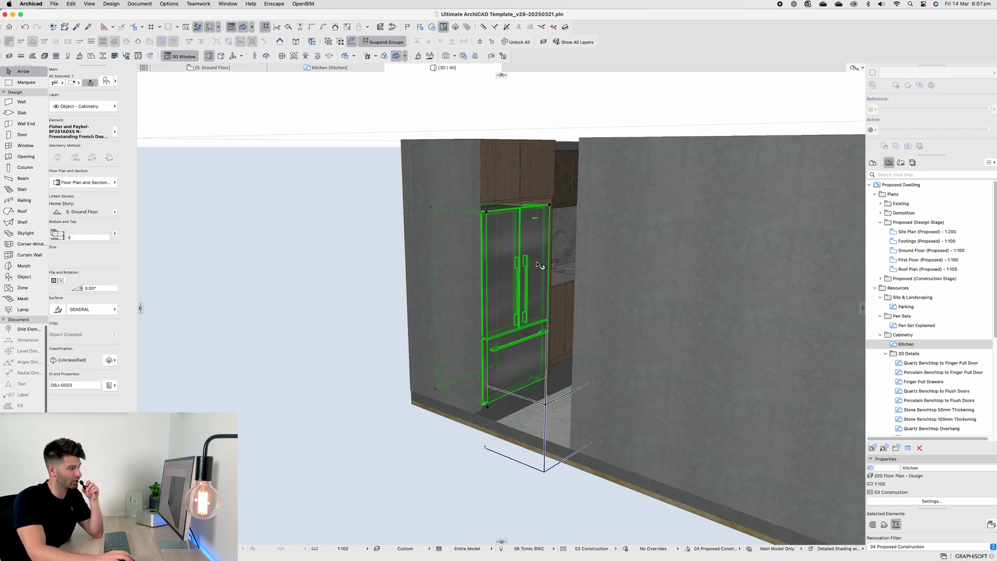
scroll(538, 264, up, 3)
scroll(537, 259, up, 6)
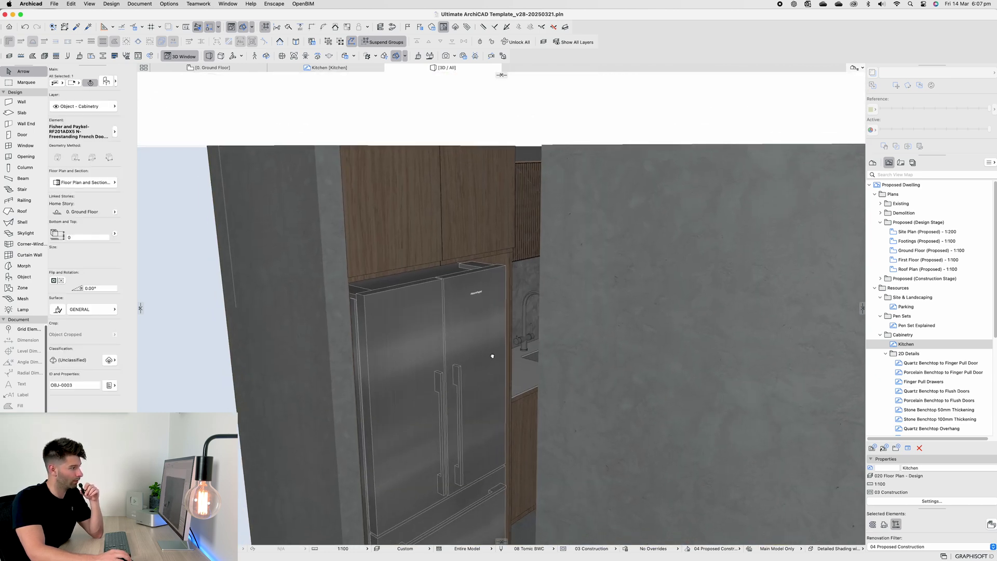
Examine how the overhead wall cabinet block fits around the French door fridge, then clear the selection
click(524, 177)
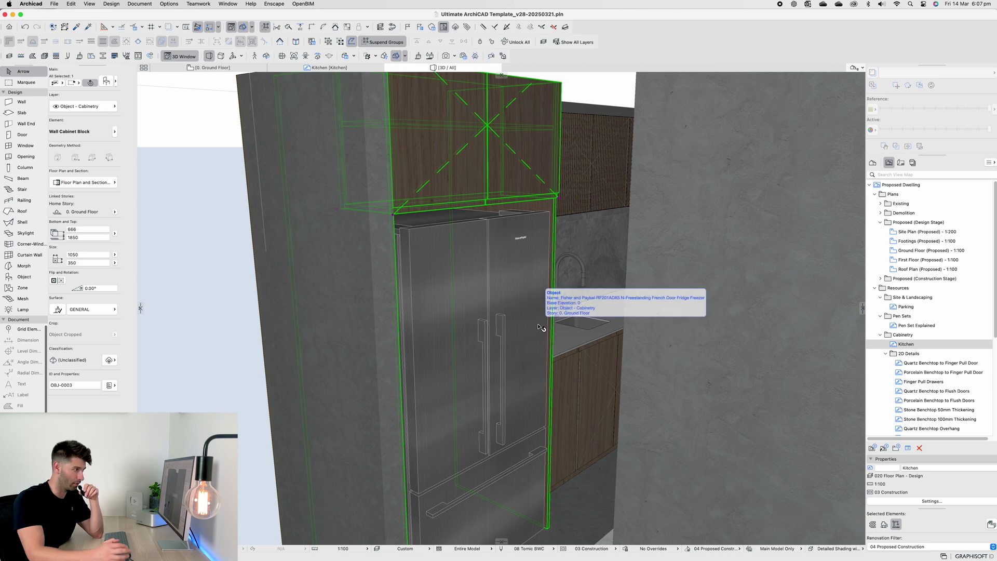
click(540, 327)
scroll(522, 236, down, 3)
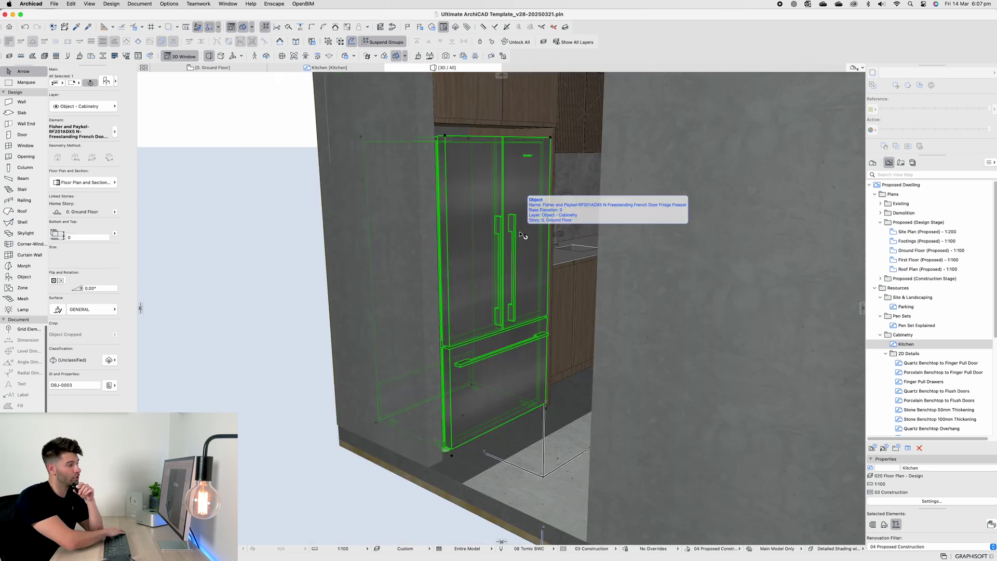
key(Escape)
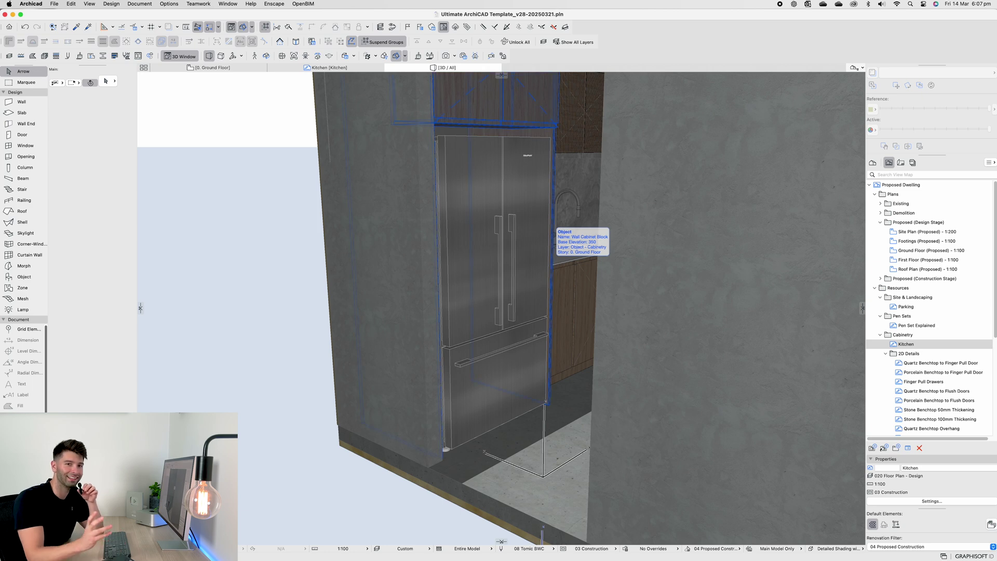
Inspect the Fisher and Paykel combi steam oven in the 3D oven stack up close, then clear the selection
mouse_move(532, 190)
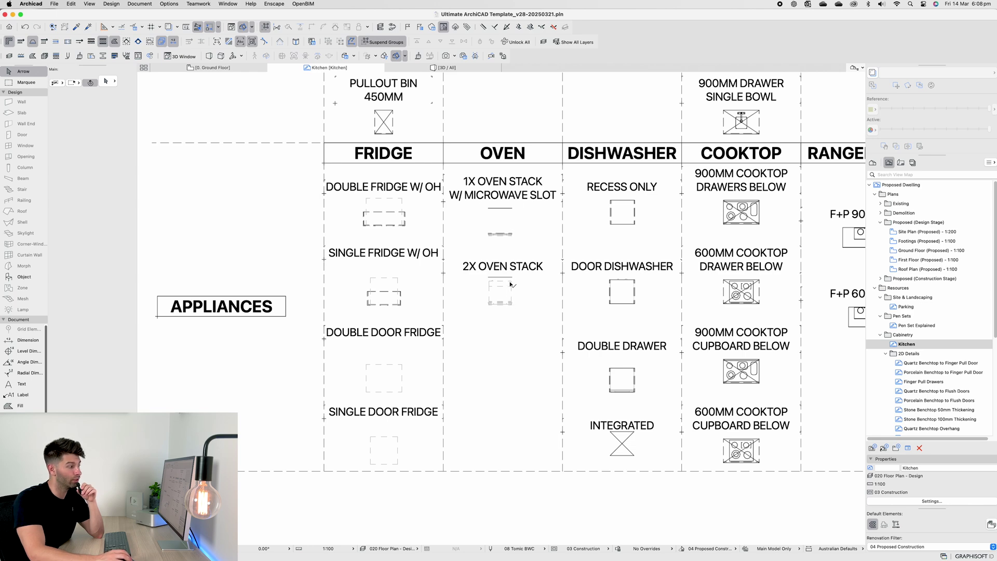
click(436, 68)
scroll(599, 337, up, 4)
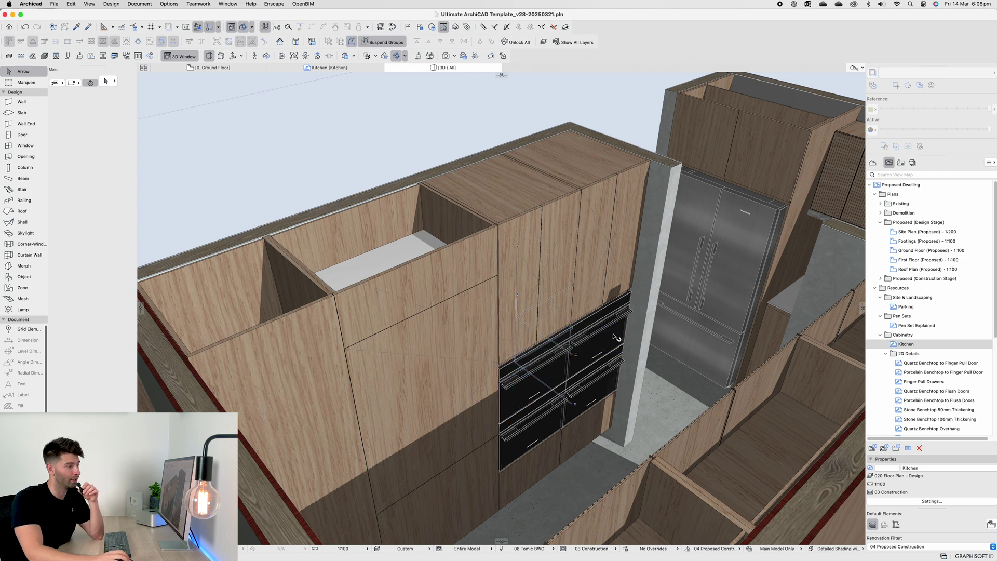
click(555, 363)
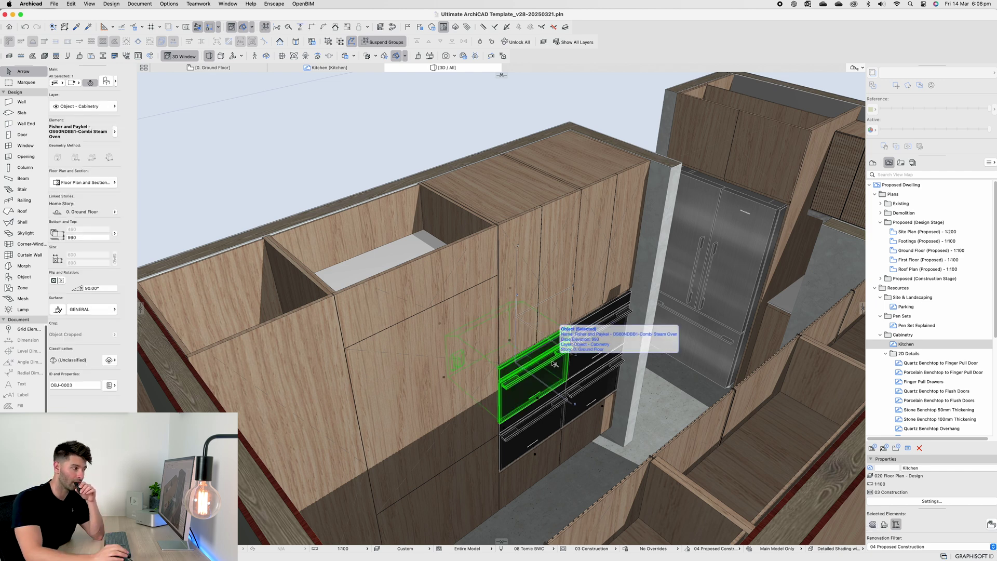
scroll(578, 415, up, 3)
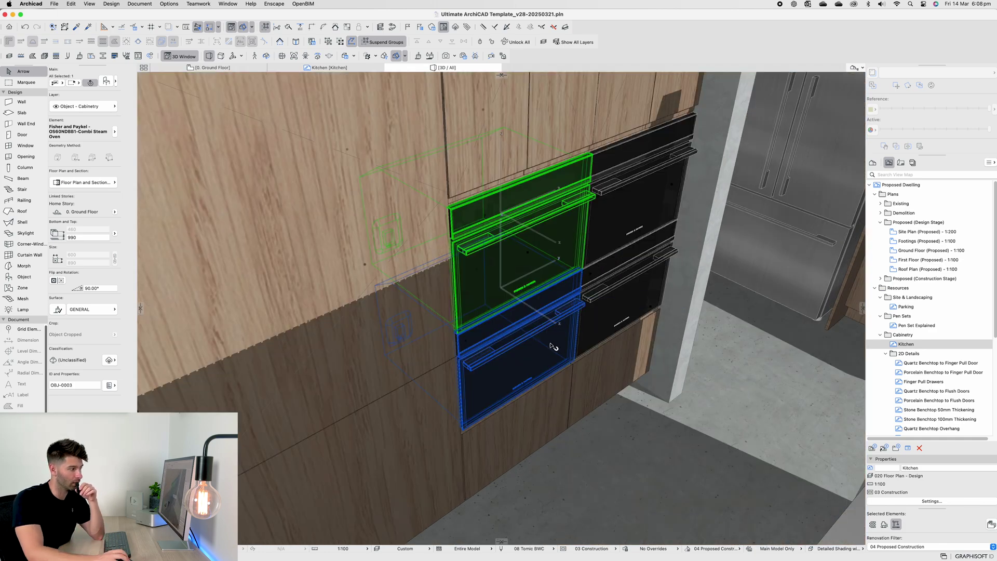
scroll(552, 345, up, 5)
scroll(523, 348, up, 3)
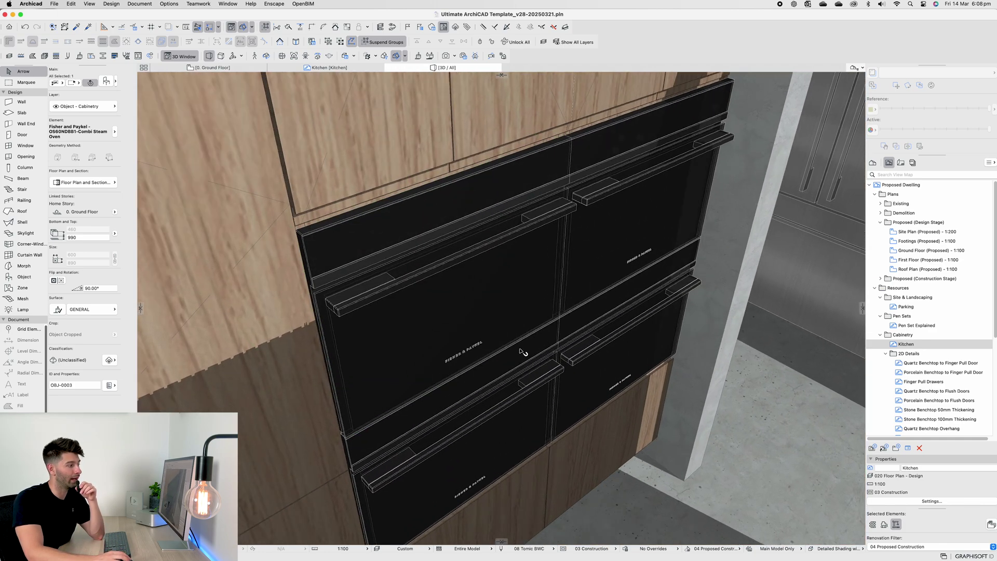
key(Escape)
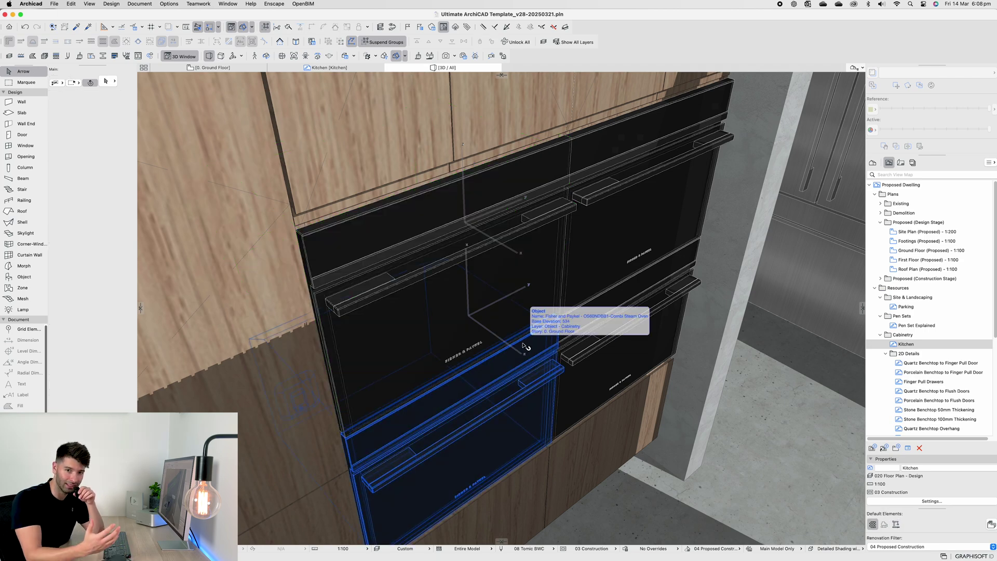
scroll(522, 340, down, 10)
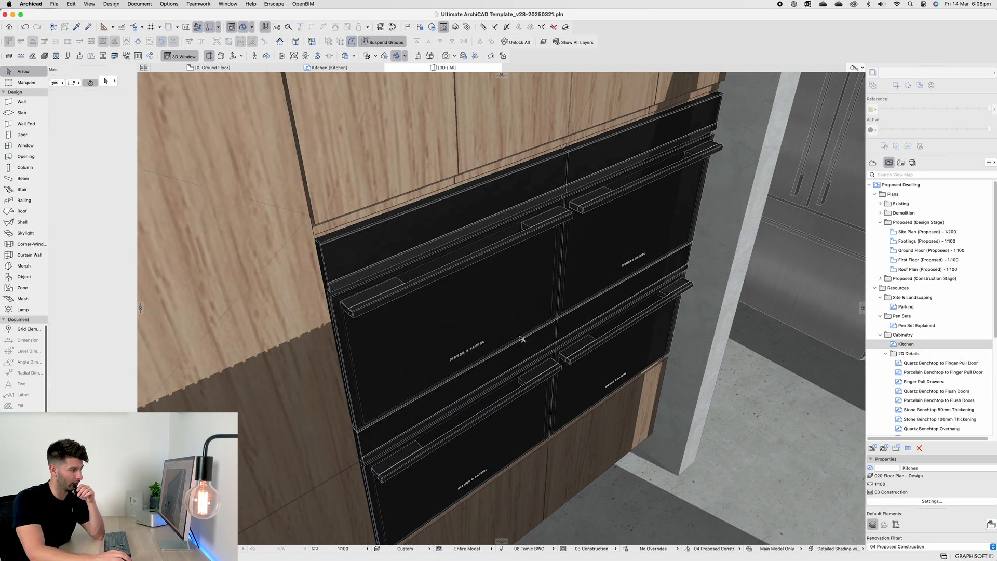
View the double-bowl sink run in the 3D model and select the fluted overhead wall cabinet at its end
scroll(561, 282, up, 6)
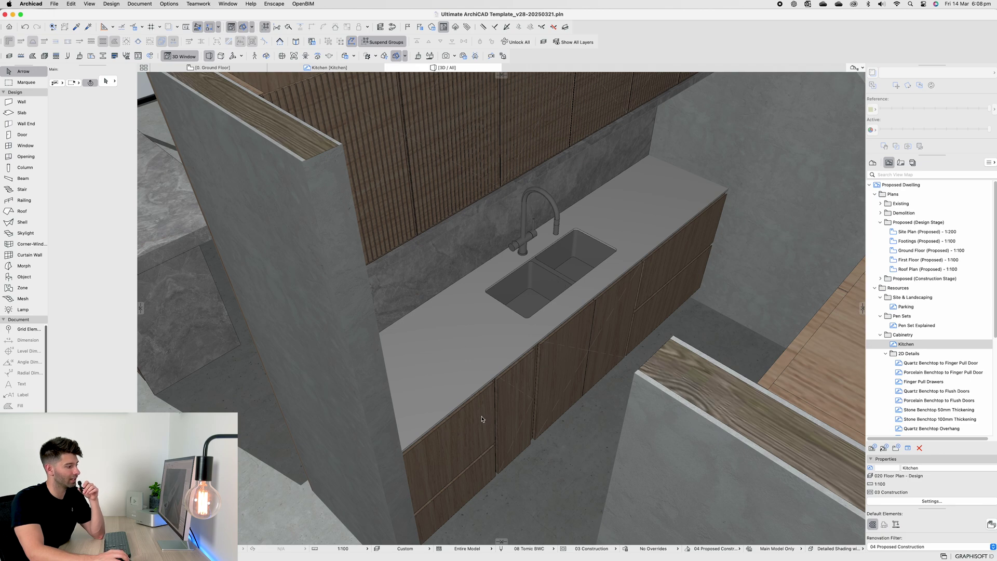
middle_drag(540, 304, 527, 362)
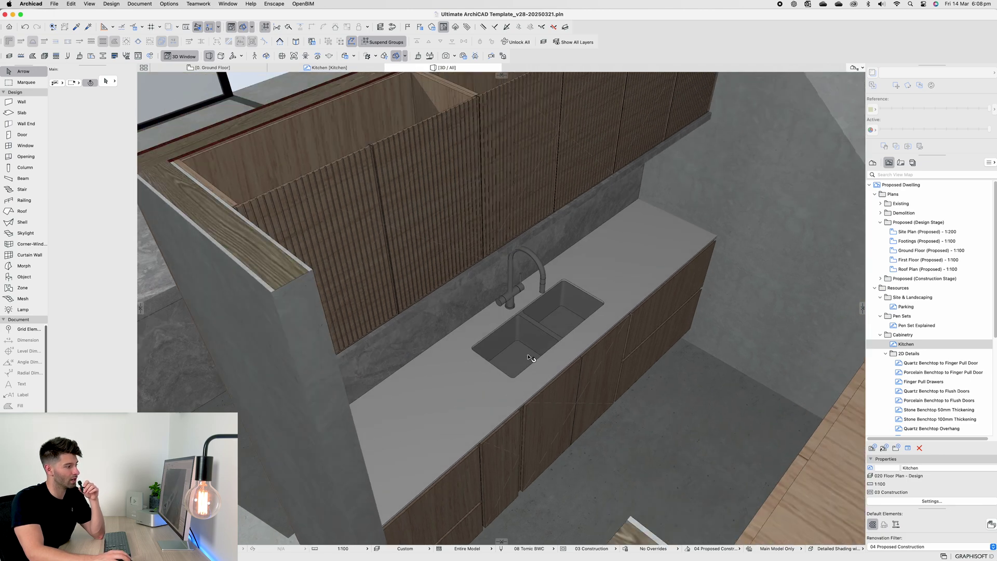
scroll(447, 236, down, 3)
click(458, 225)
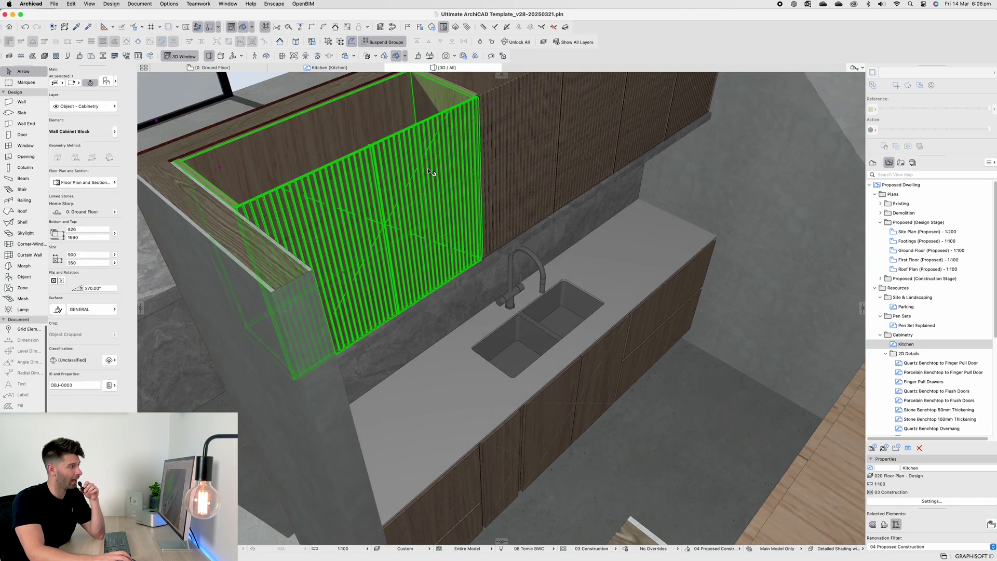
Inspect the fluted overhead wall cabinet above the double-bowl sink up close and clear the selection
scroll(497, 245, up, 3)
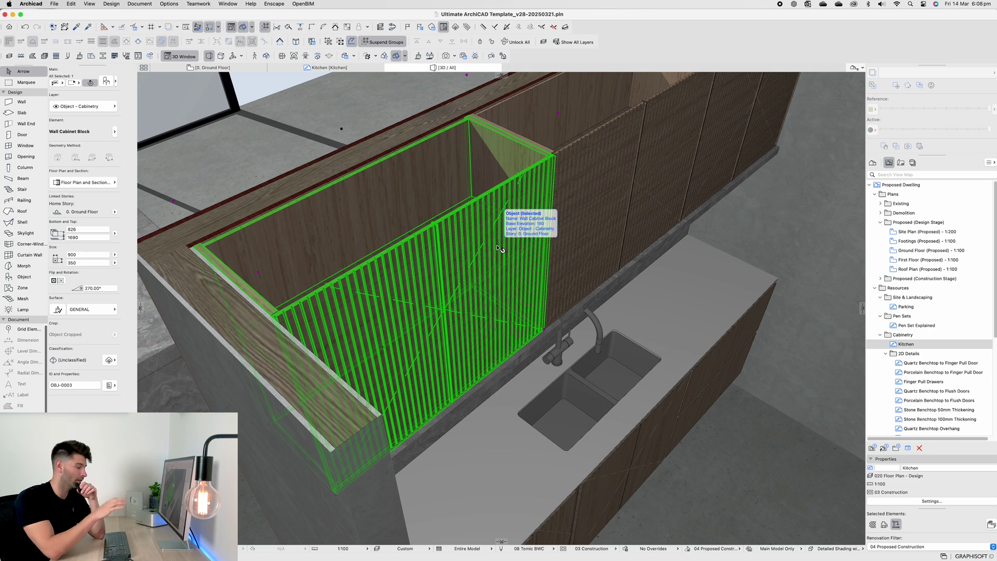
scroll(500, 249, down, 2)
key(Escape)
scroll(496, 252, up, 3)
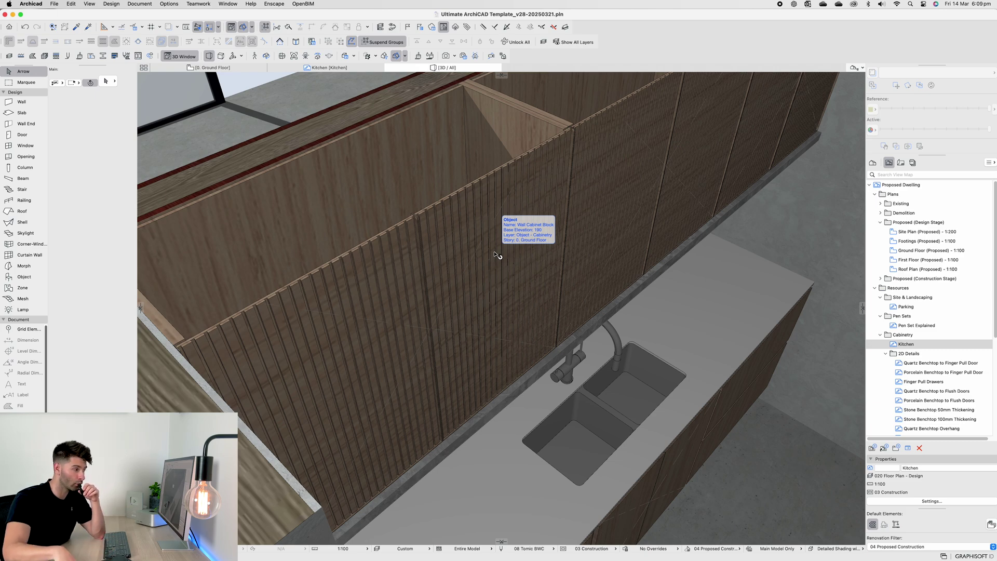
In the Kitchen view, inspect the Recess Only dishwasher cabinet's settings and its rotated 3D preview, then close them without changes
click(338, 68)
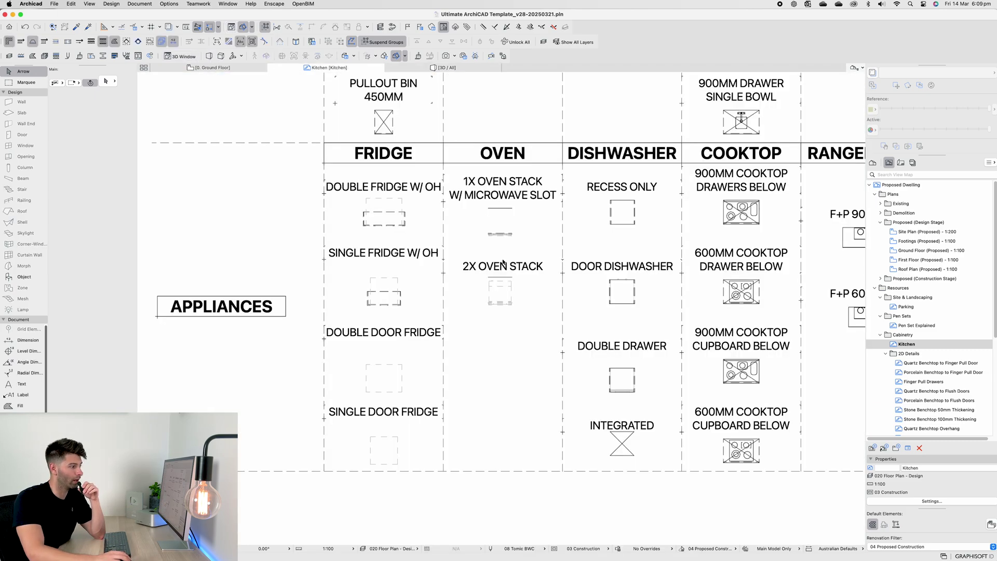
scroll(567, 308, down, 5)
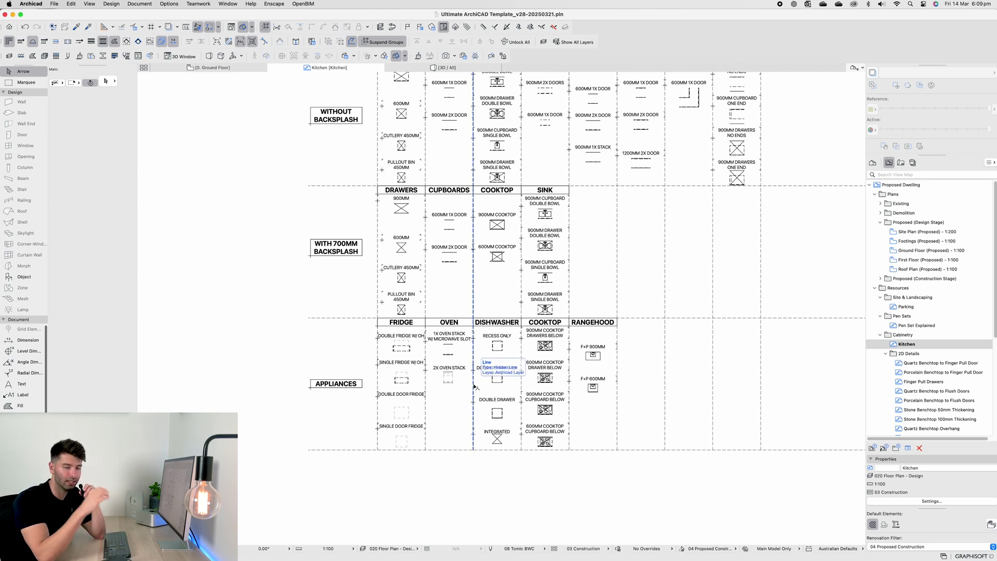
scroll(474, 386, up, 5)
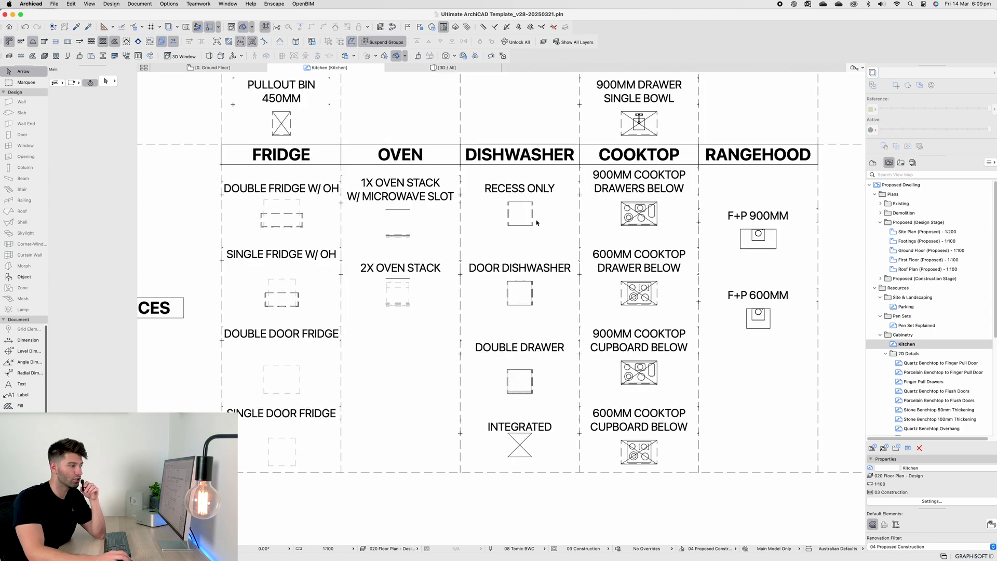
double_click(535, 224)
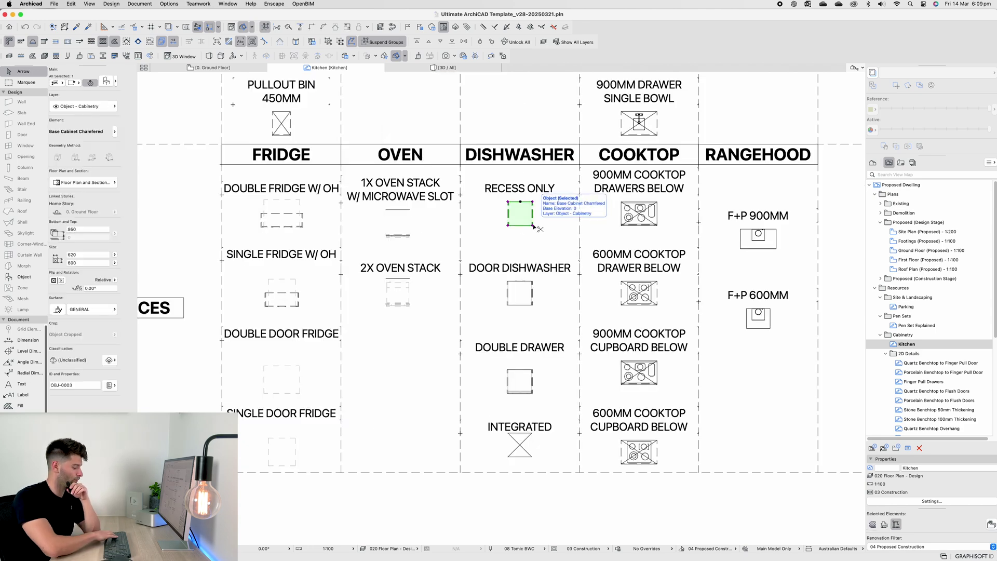
drag(605, 138, 618, 148)
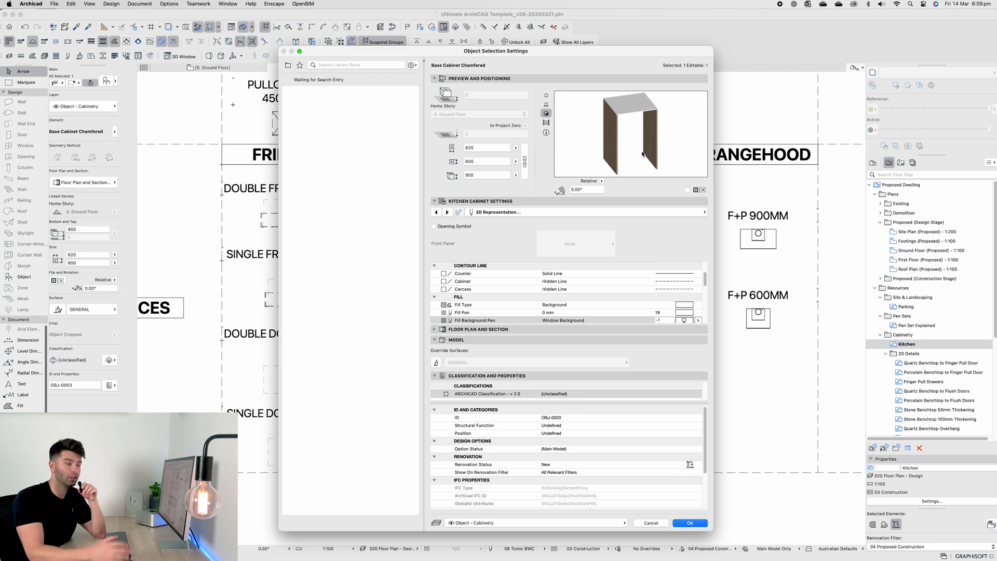
key(Escape)
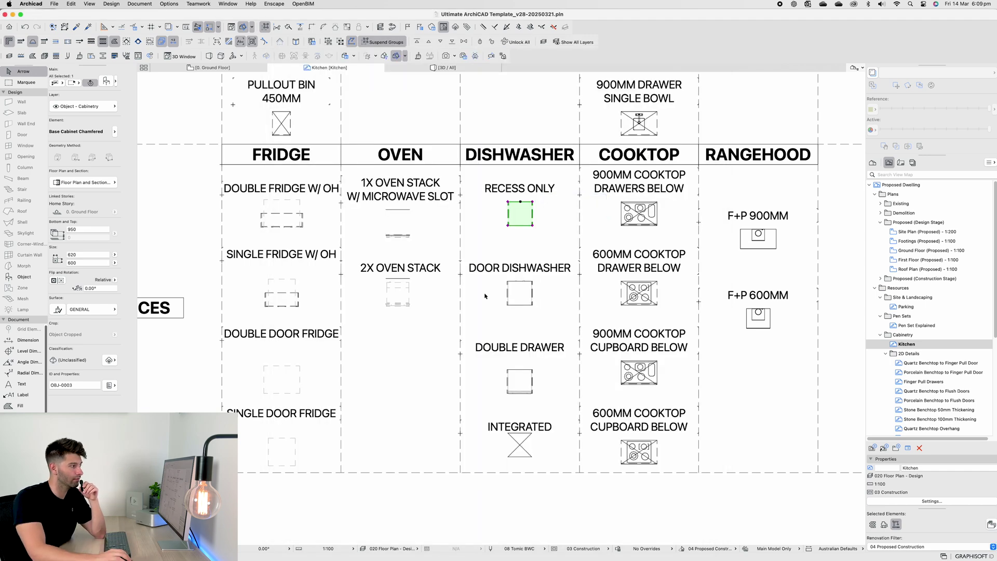
Set the rear side panel of the Recess Only dishwasher cabinet to the Solid style and apply the settings
key(super+t)
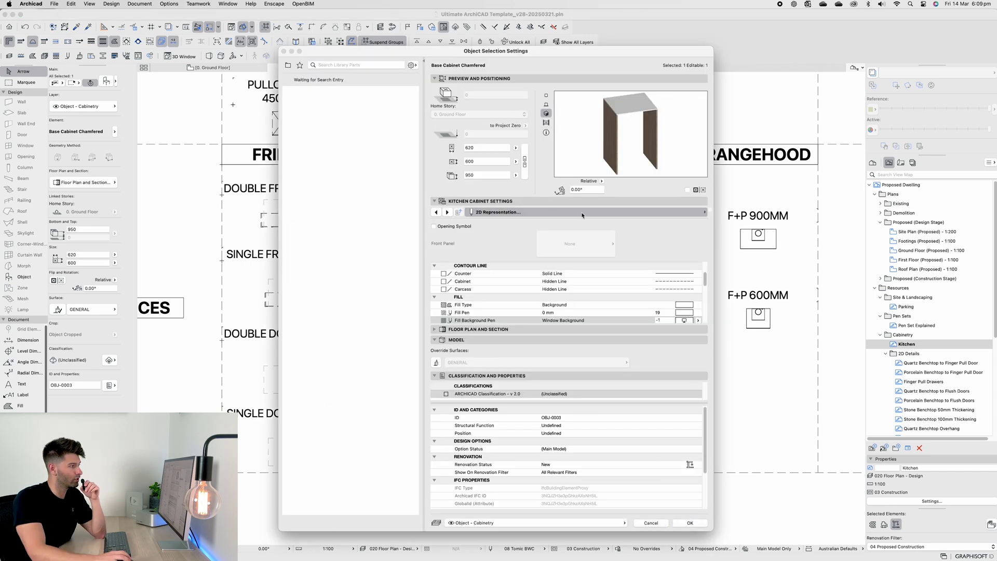
click(704, 212)
click(746, 334)
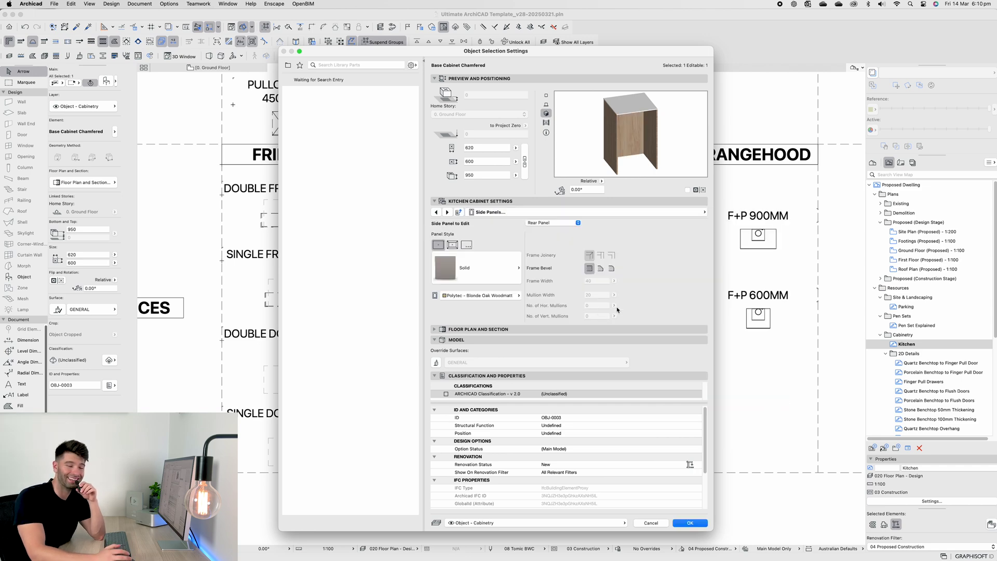
click(695, 527)
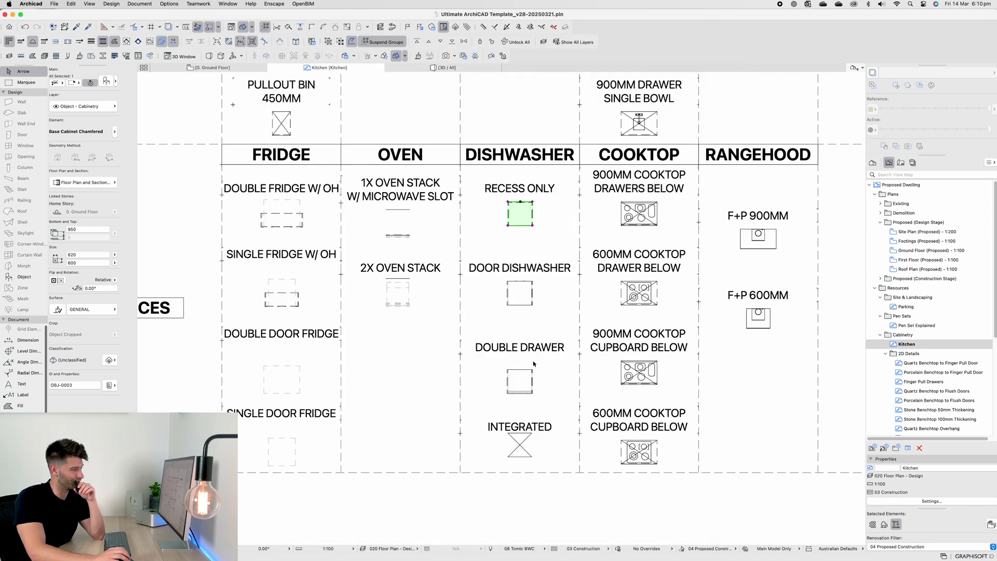
Inspect the settings of the built-in dishwasher under Door Dishwasher, then cancel
scroll(522, 299, up, 3)
click(524, 300)
key(super+t)
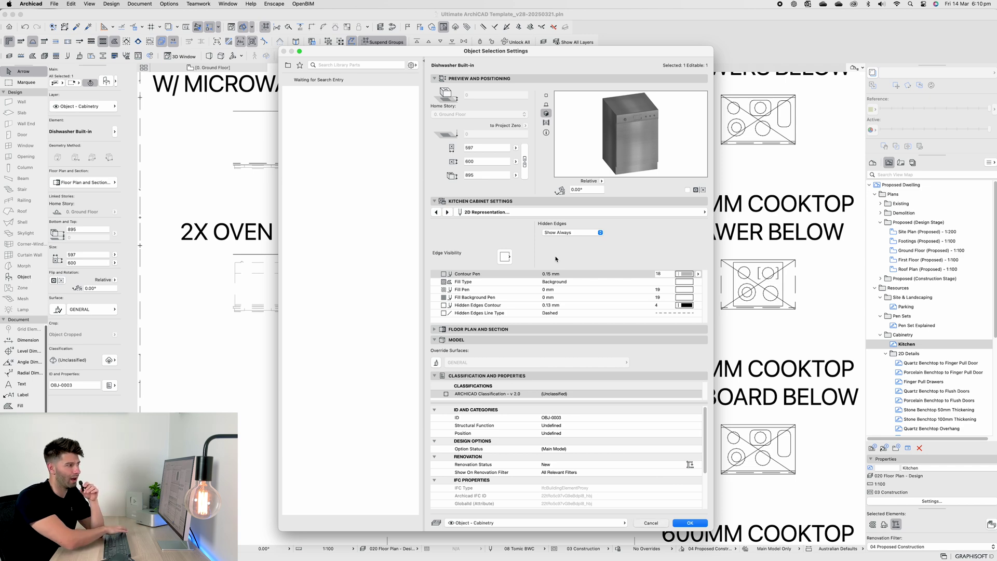
click(651, 523)
Inspect the settings and preview of the Fisher and Paykel Double DishDrawer under Double Drawer, then close them
scroll(517, 332, down, 4)
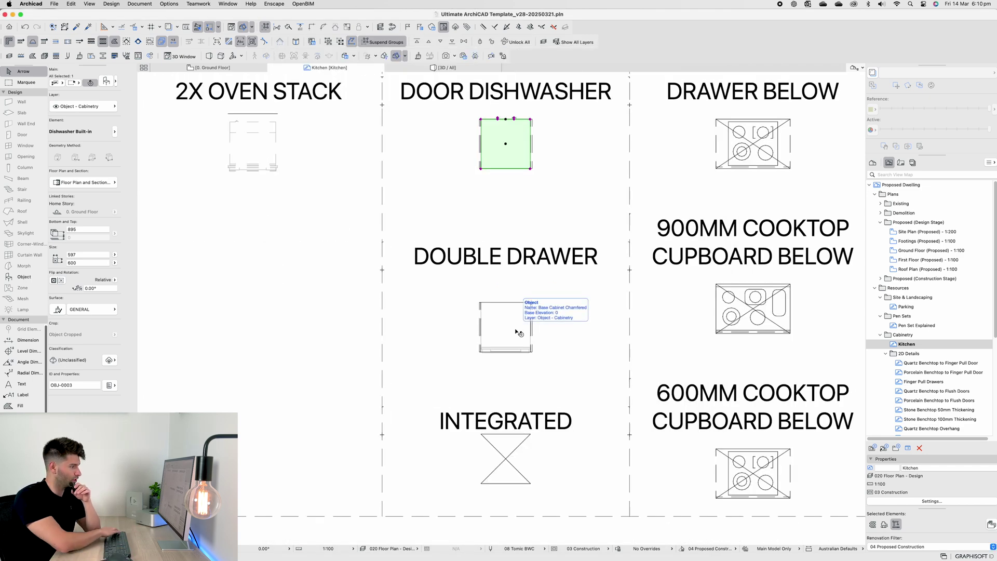
double_click(516, 332)
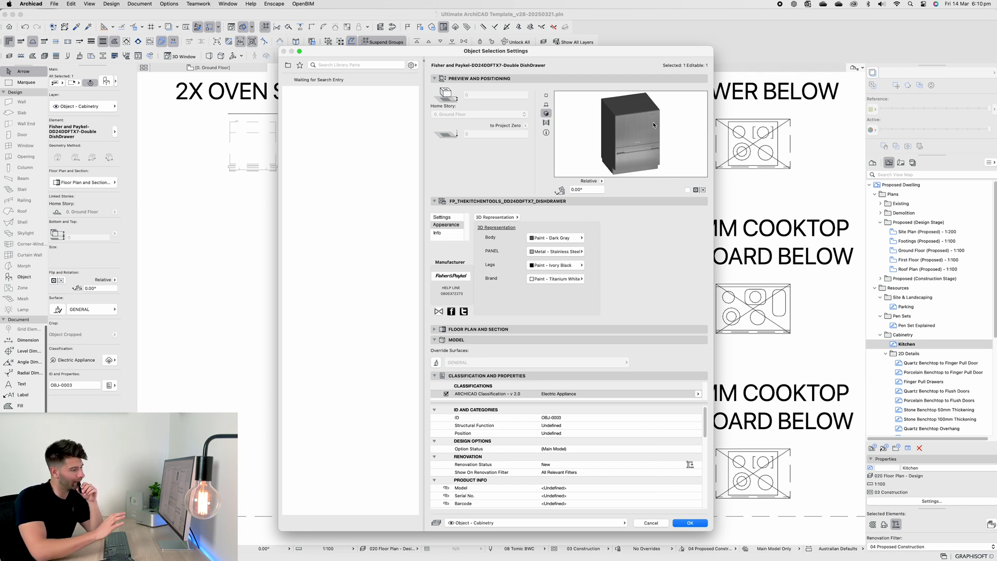
key(Escape)
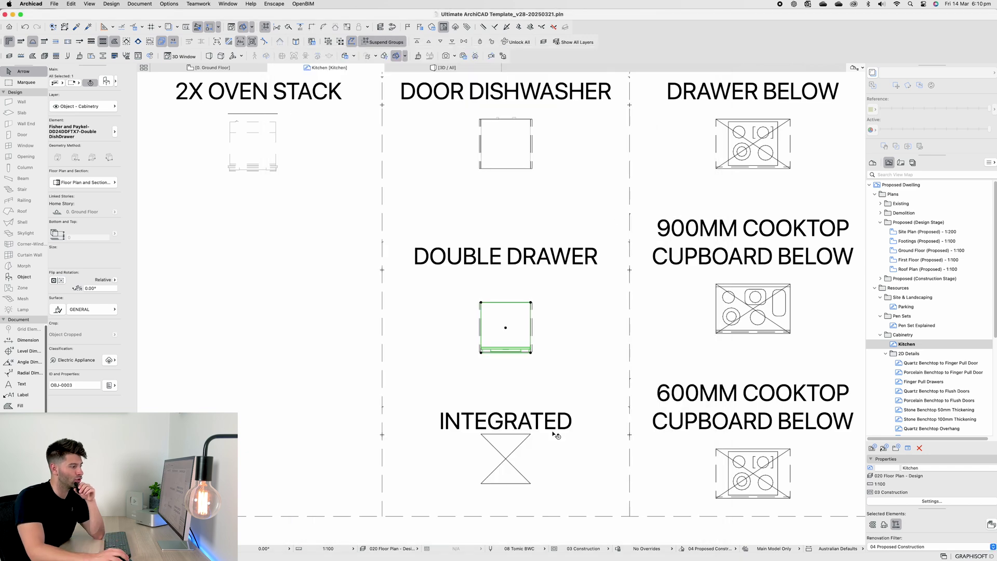
Inspect the Integrated dishwasher's base cabinet block in its settings by rotating the 3D preview, then close them
scroll(555, 434, down, 5)
double_click(522, 361)
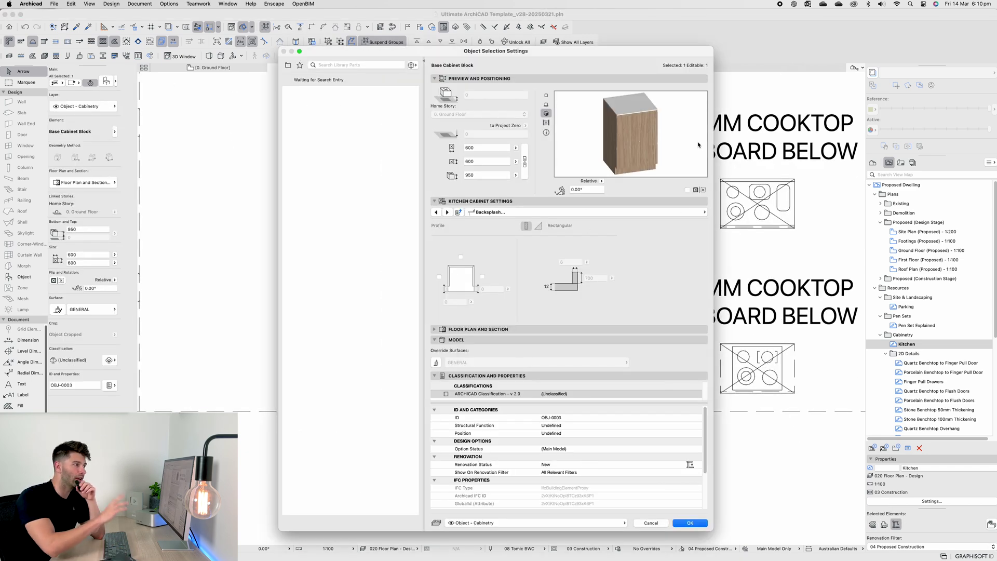
drag(698, 145, 673, 147)
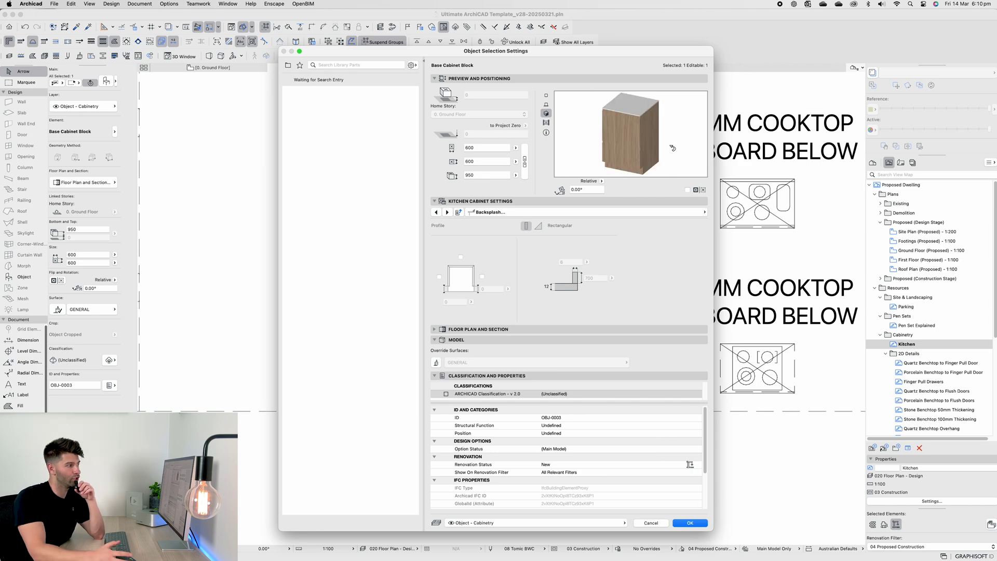
key(Escape)
Select the base cabinet block at the end of the sink run in the 3D kitchen model
key(F3)
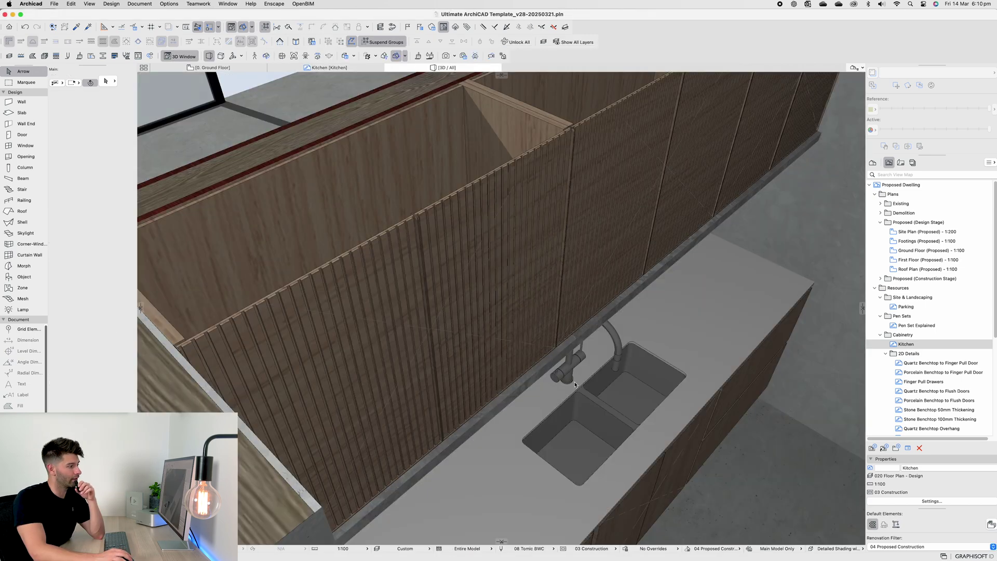
middle_drag(516, 205, 554, 141)
click(492, 314)
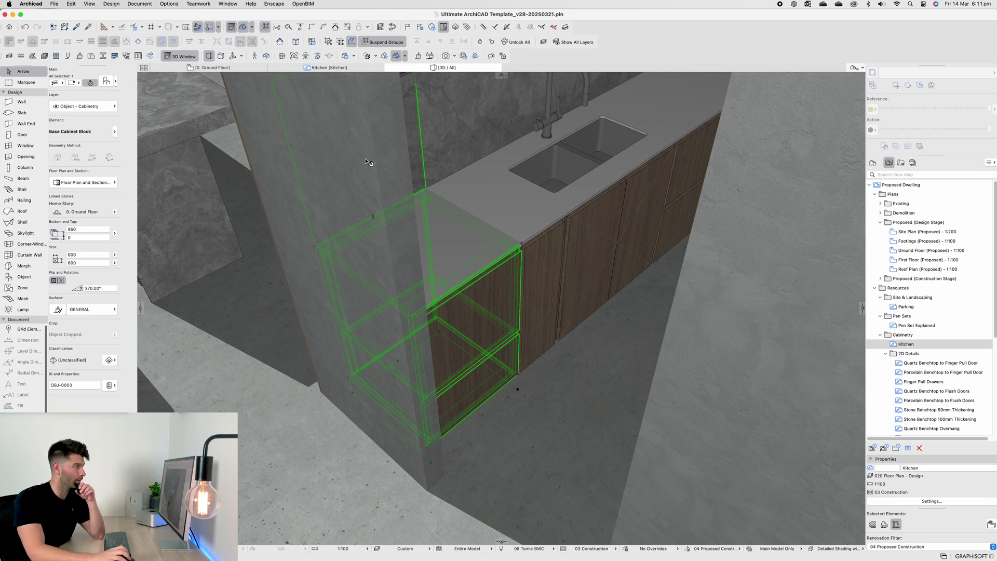
Open the settings of the 900MM Cooktop Drawers Below cabinet from the Kitchen view and search library parts for "fisher"
click(329, 68)
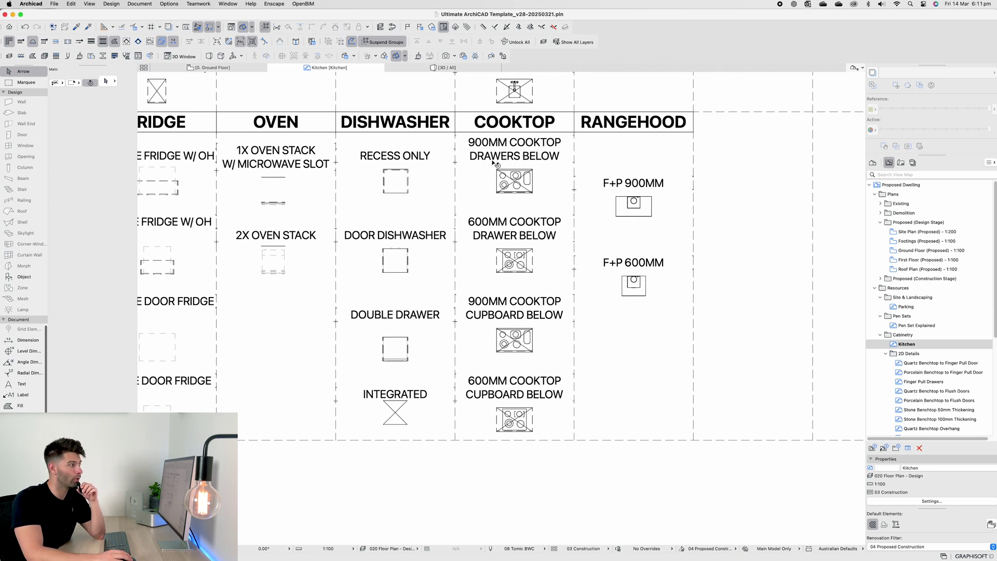
click(534, 193)
key(super+t)
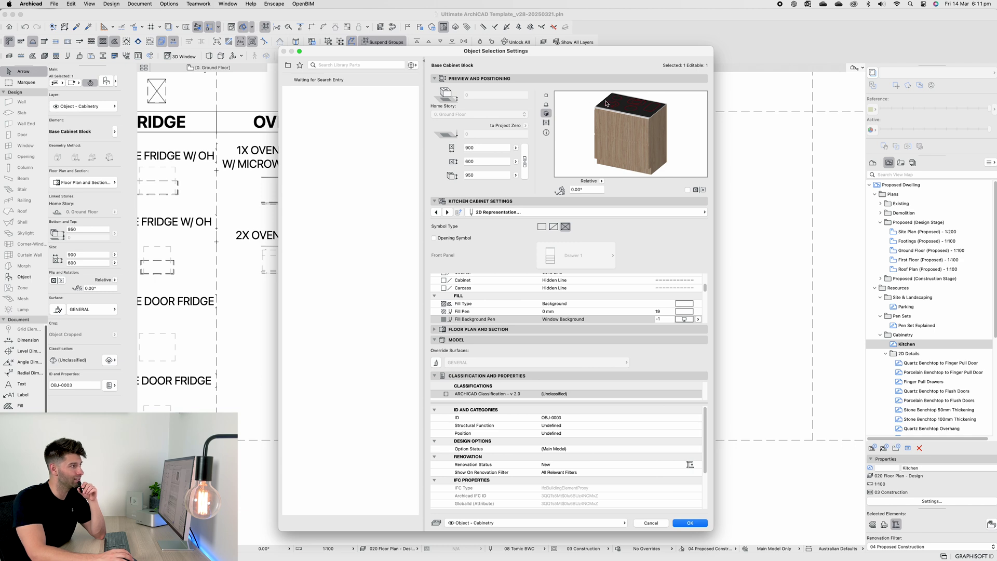
click(374, 66)
text(fisher)
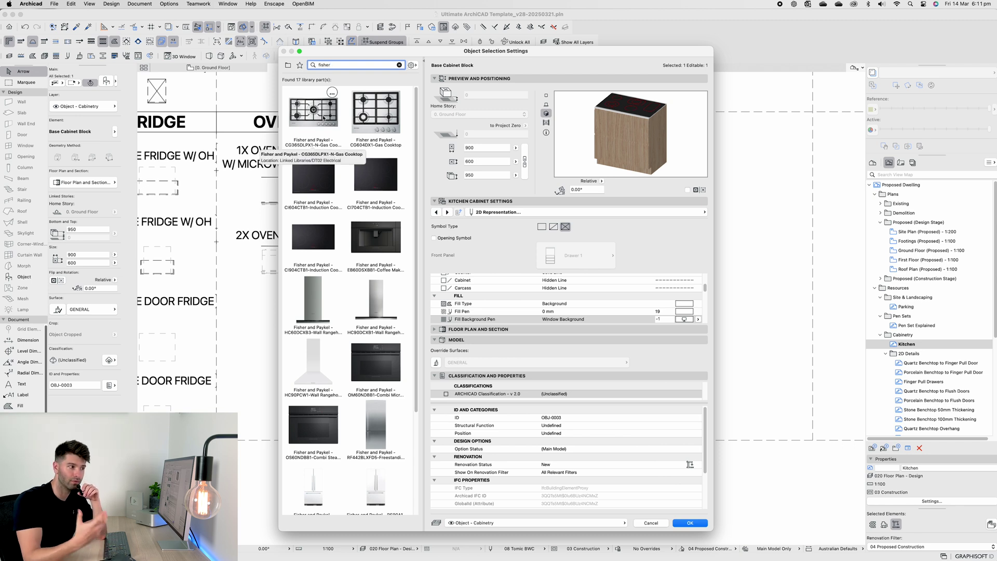
Try cooktop Style 5 on the 900 mm cooktop cabinet
click(439, 235)
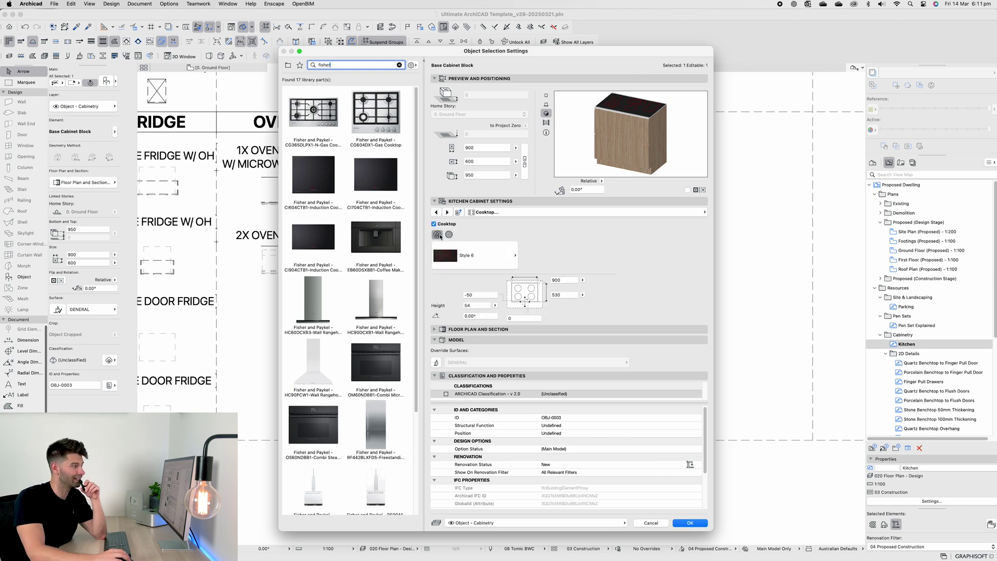
click(467, 260)
click(558, 376)
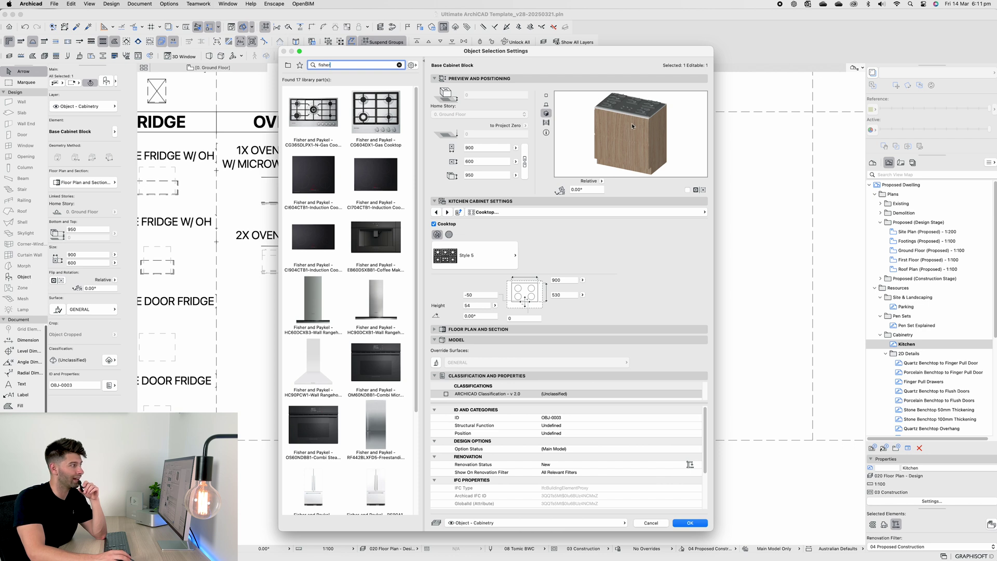
Preview the Fisher and Paykel CG365DLPX1-N gas cooktop, then leave the settings without applying it and clear the selection
mouse_move(313, 110)
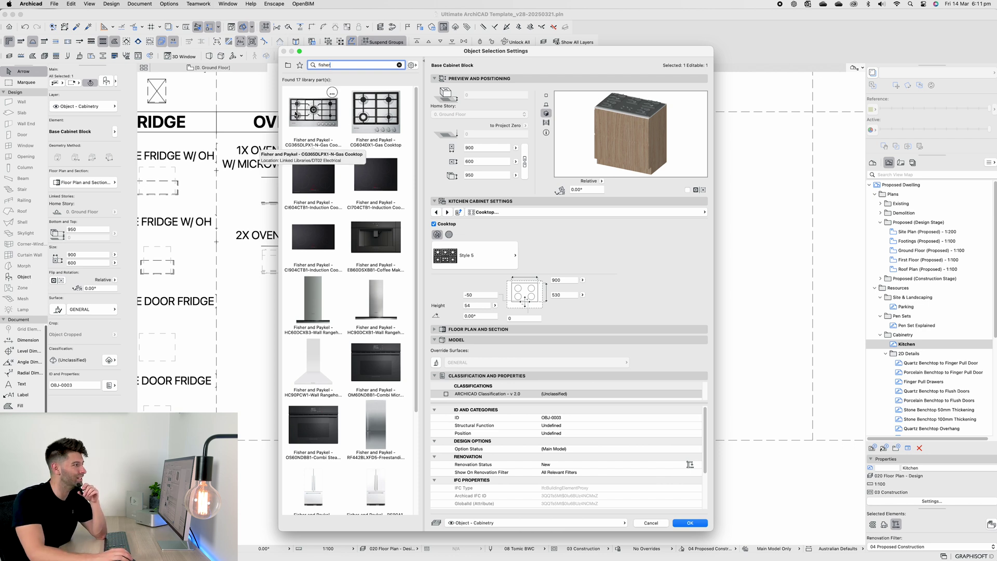
click(296, 114)
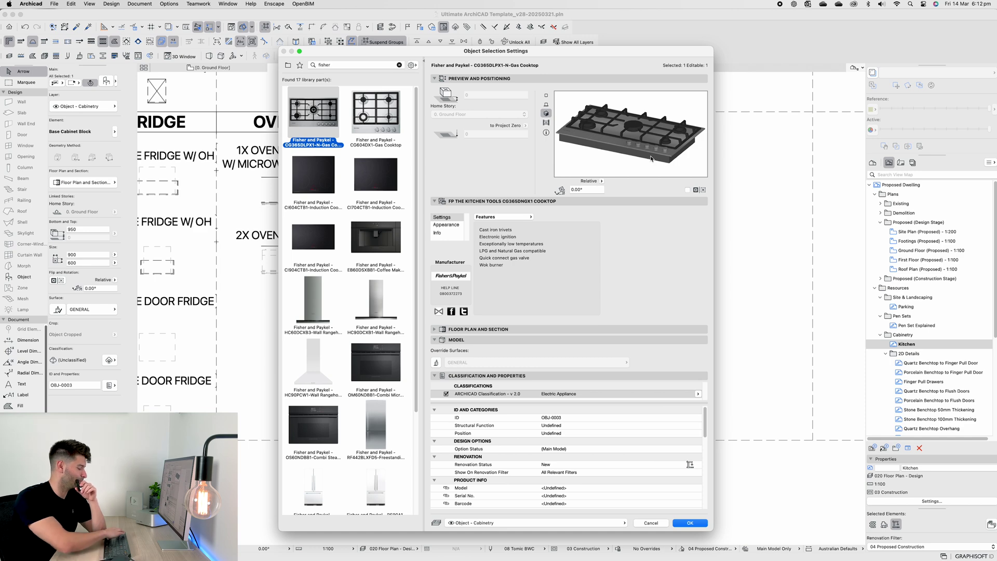
key(Return)
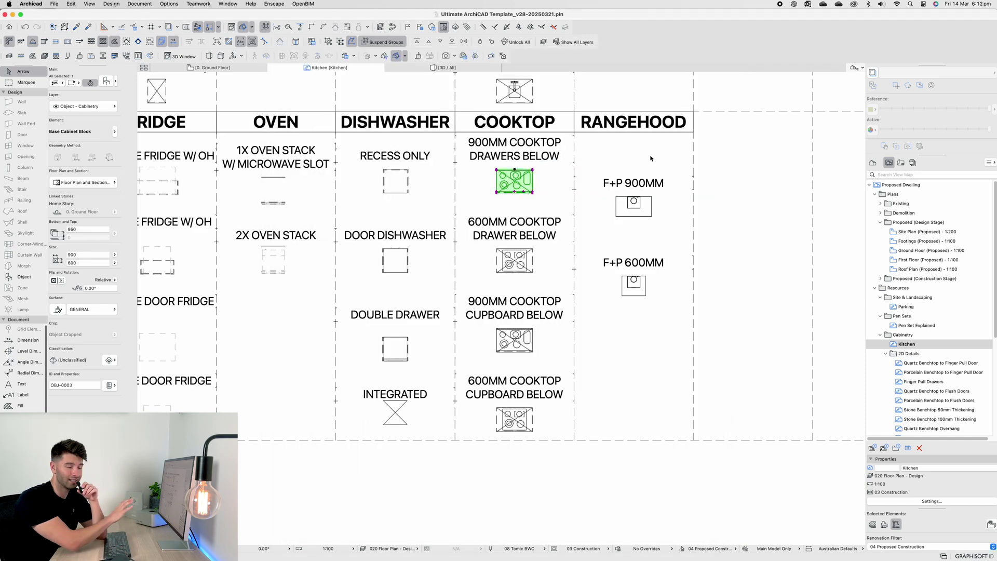
key(Escape)
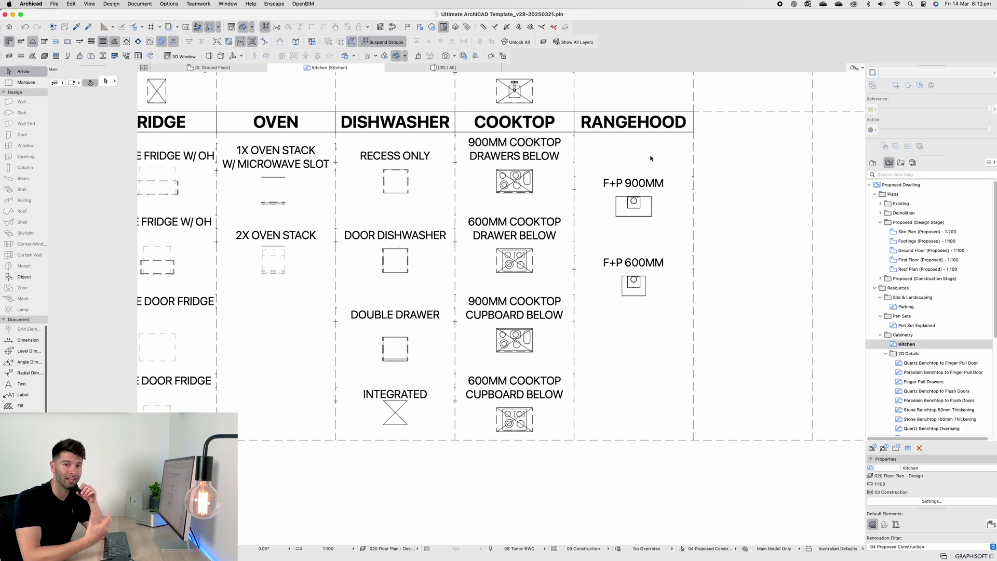
Inspect the settings and preview of the F+P 900MM wall rangehood, then close them
double_click(648, 216)
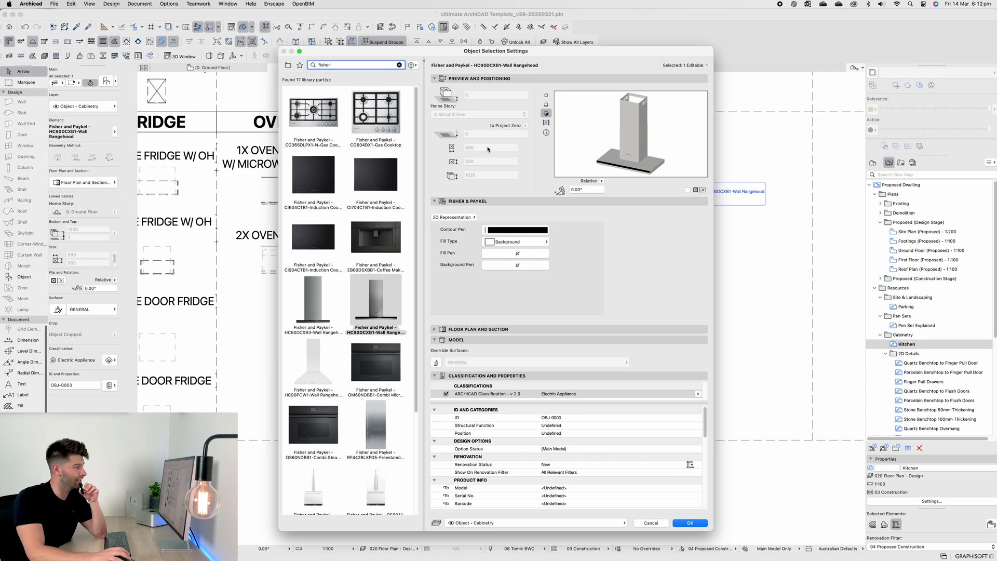
double_click(332, 66)
key(Escape)
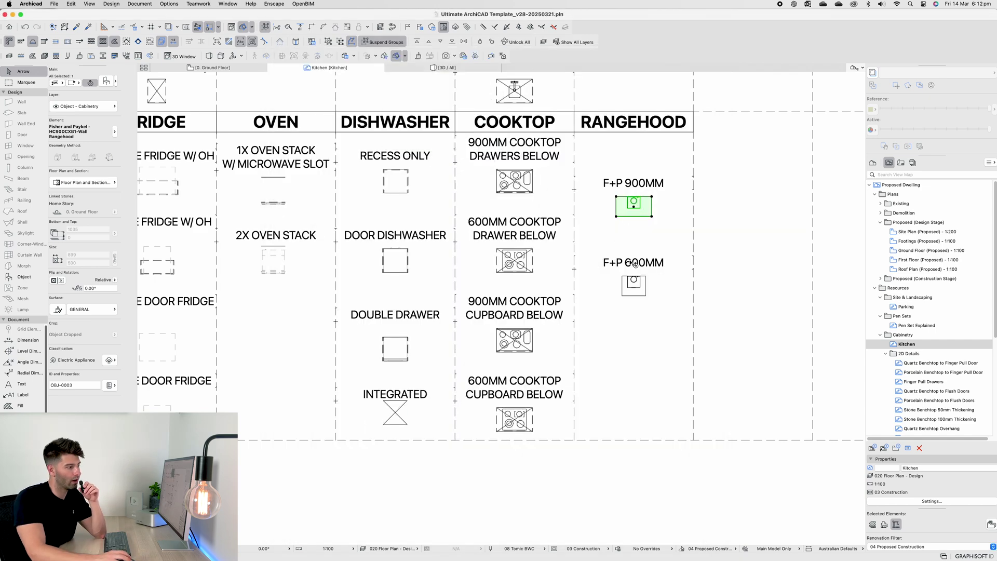
Examine the rangehood enclosure above the cooktop in the 3D model, select its front wall, then clear the selection
click(426, 70)
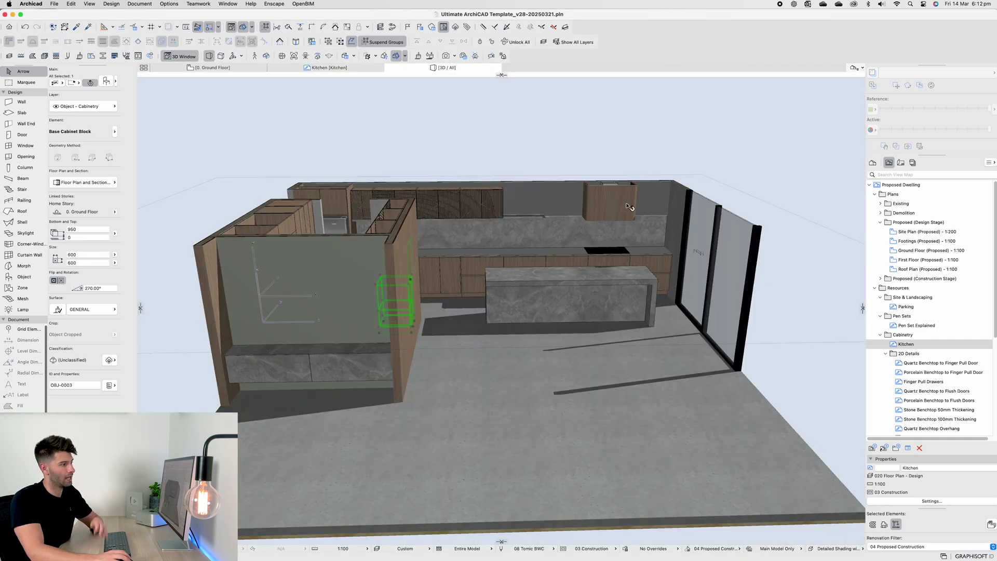
scroll(630, 205, up, 10)
scroll(628, 192, up, 2)
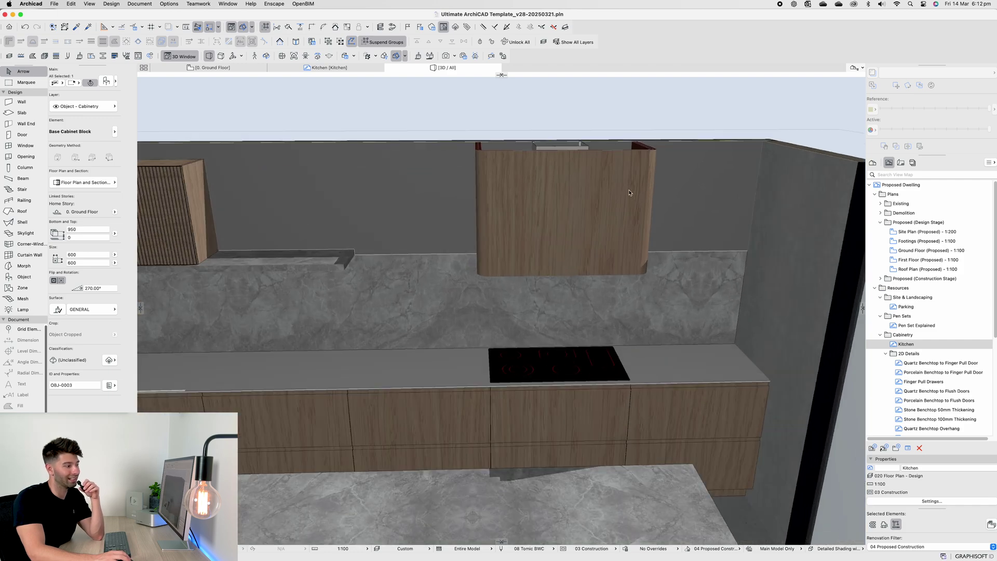
click(639, 187)
scroll(598, 271, up, 5)
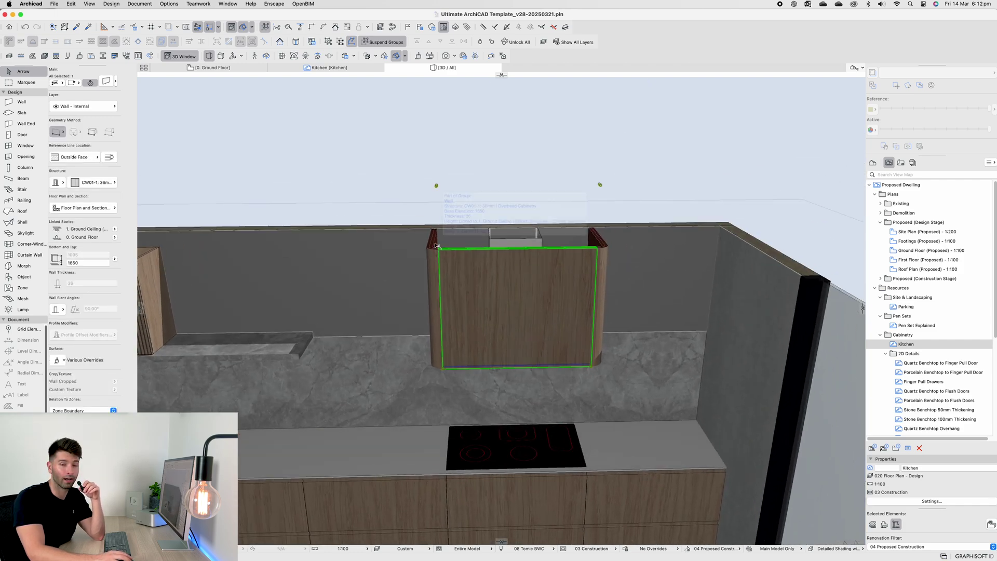
scroll(455, 260, down, 5)
shift+middle_drag(488, 283, 543, 265)
scroll(543, 264, down, 10)
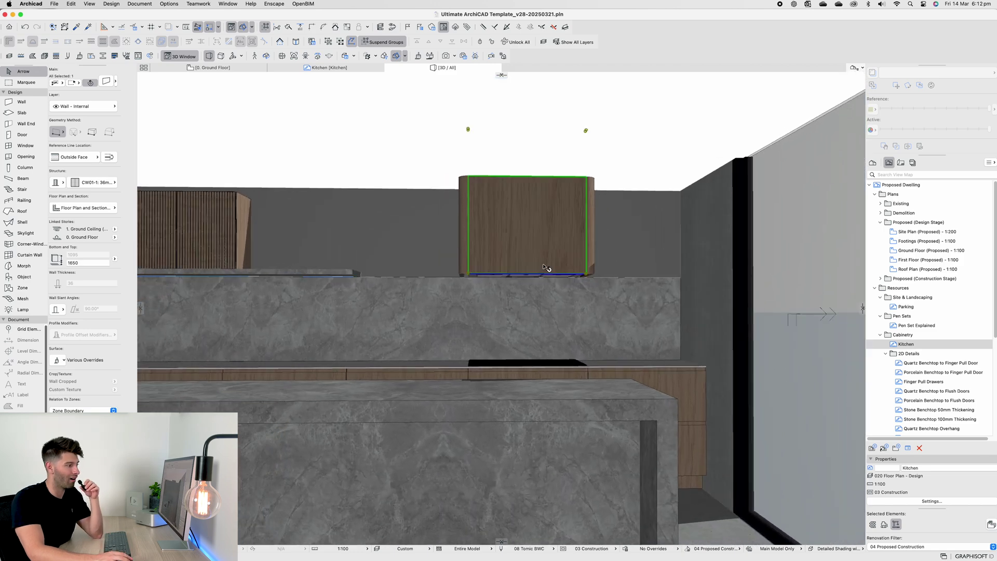
key(Escape)
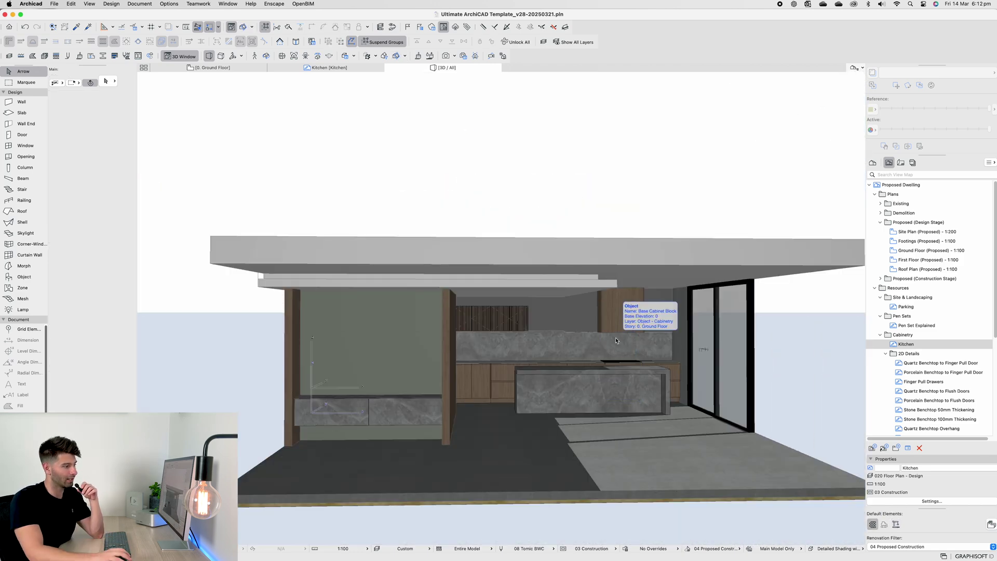
View the kitchen island in the 3D model, then open and examine the Quartz Benchtop to Finger Pull Door detail
scroll(655, 397, up, 4)
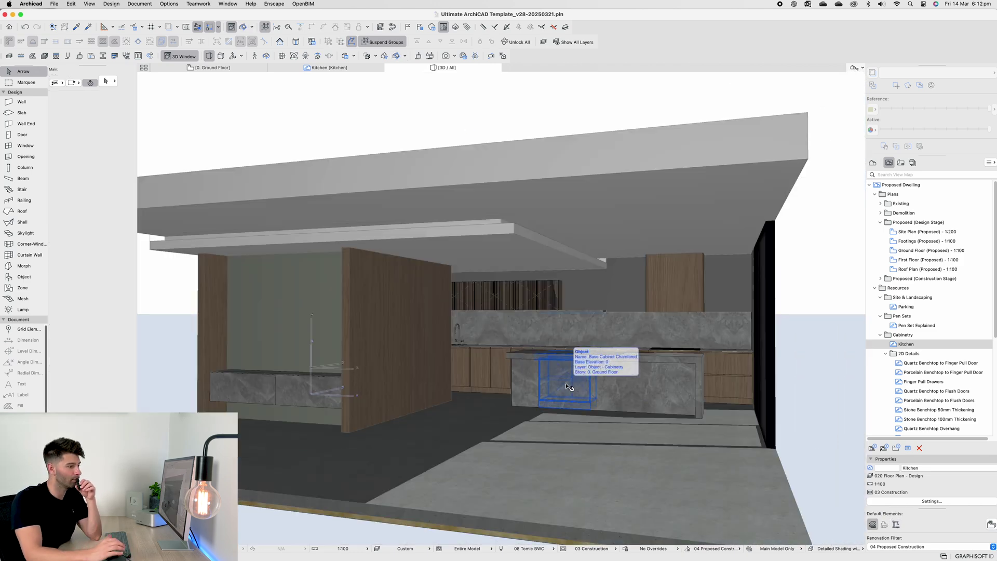
scroll(640, 401, up, 2)
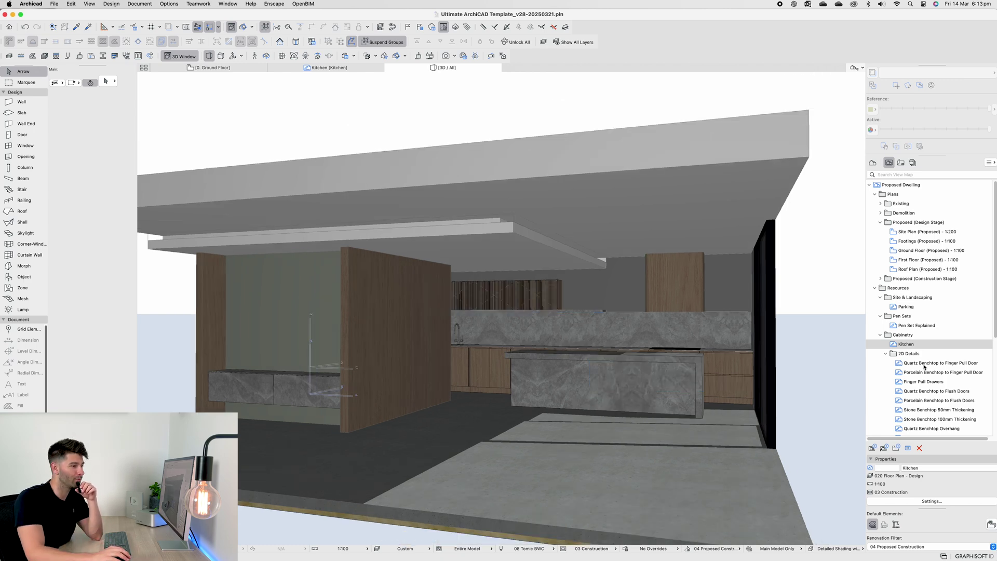
double_click(924, 364)
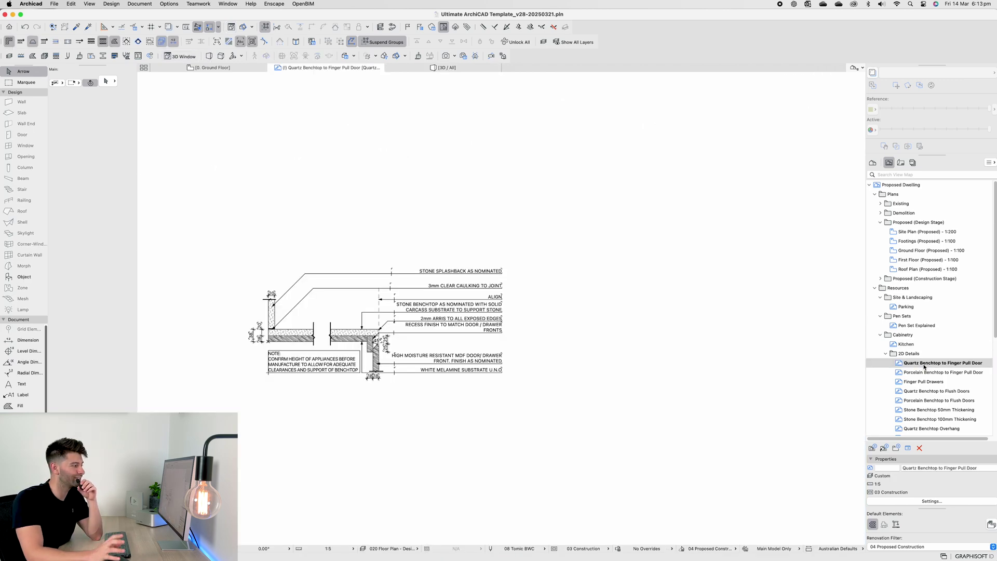
scroll(311, 390, up, 5)
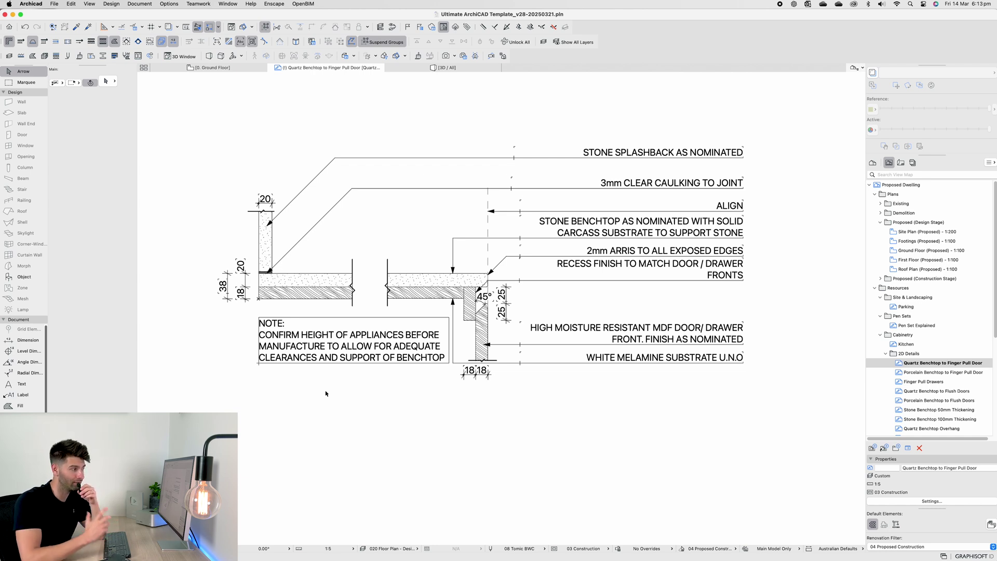
middle_drag(325, 393, 384, 403)
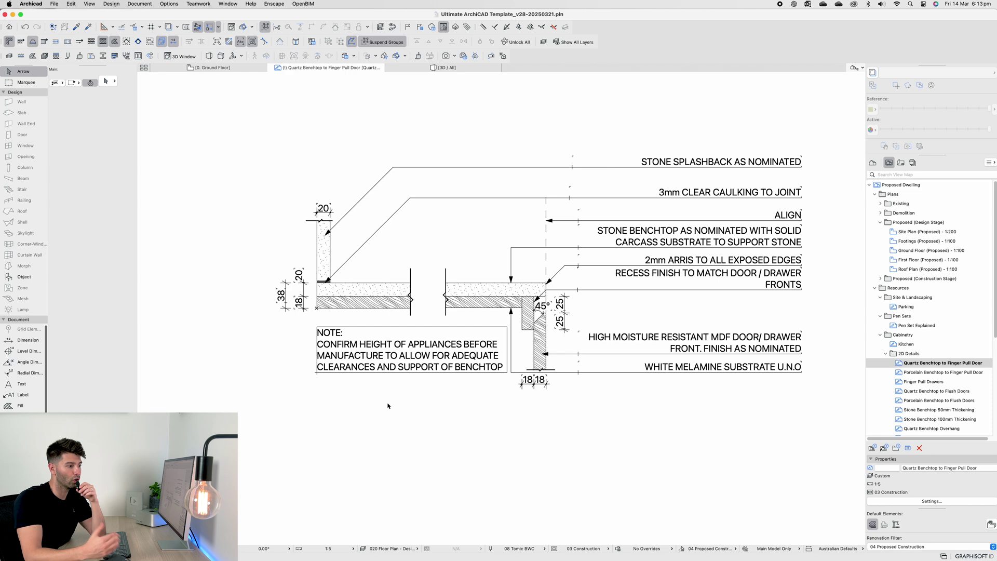
Review the Porcelain Benchtop to Finger Pull Door and Finger Pull Drawers details
double_click(938, 373)
scroll(486, 330, up, 3)
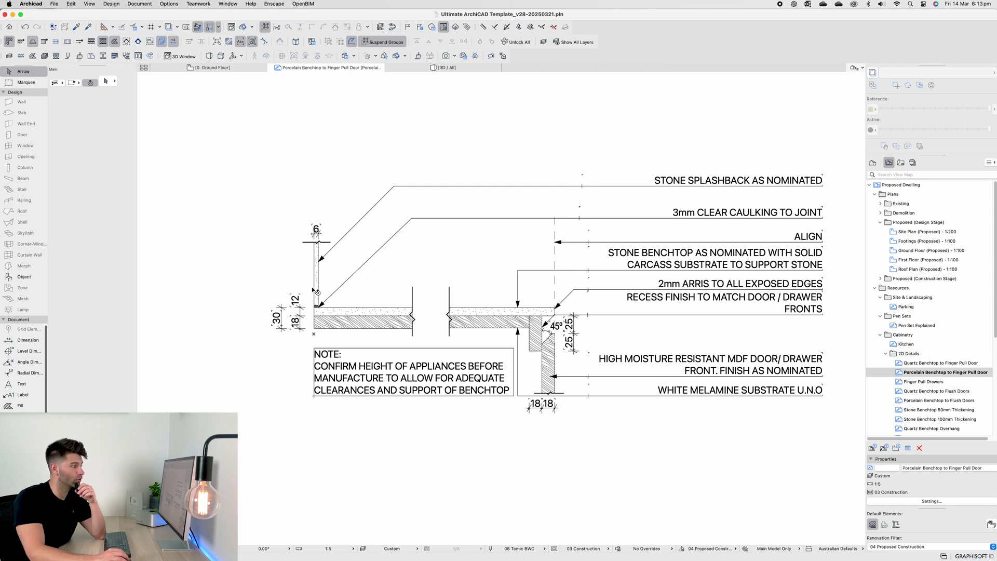
double_click(924, 382)
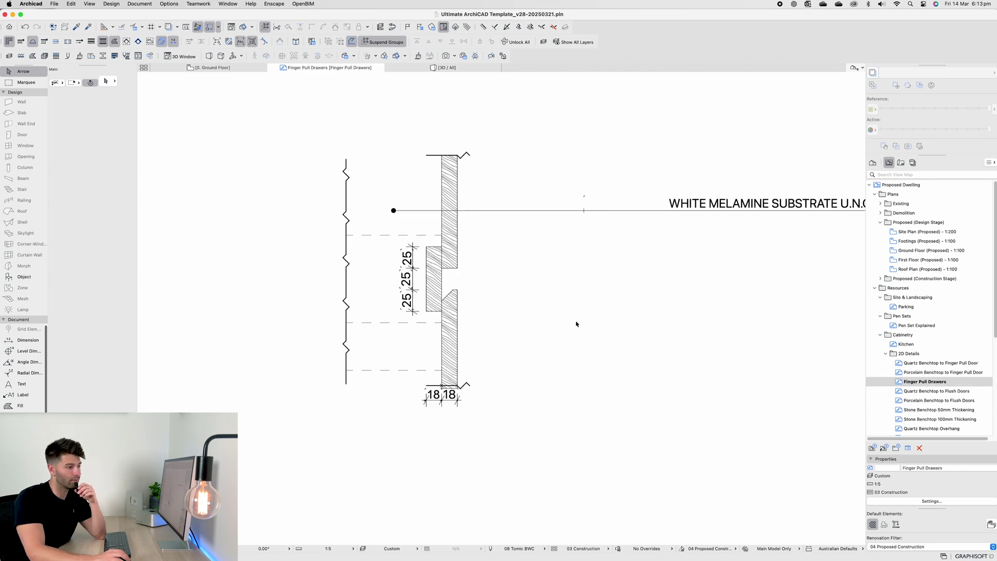
Review the Quartz Benchtop to Flush Doors and Porcelain Benchtop to Flush Doors details
double_click(923, 391)
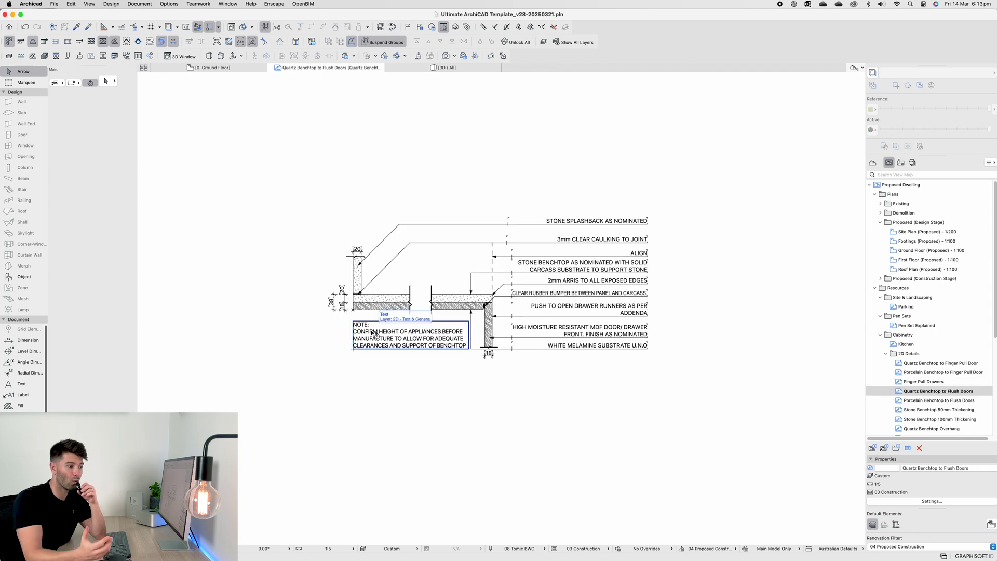
double_click(929, 401)
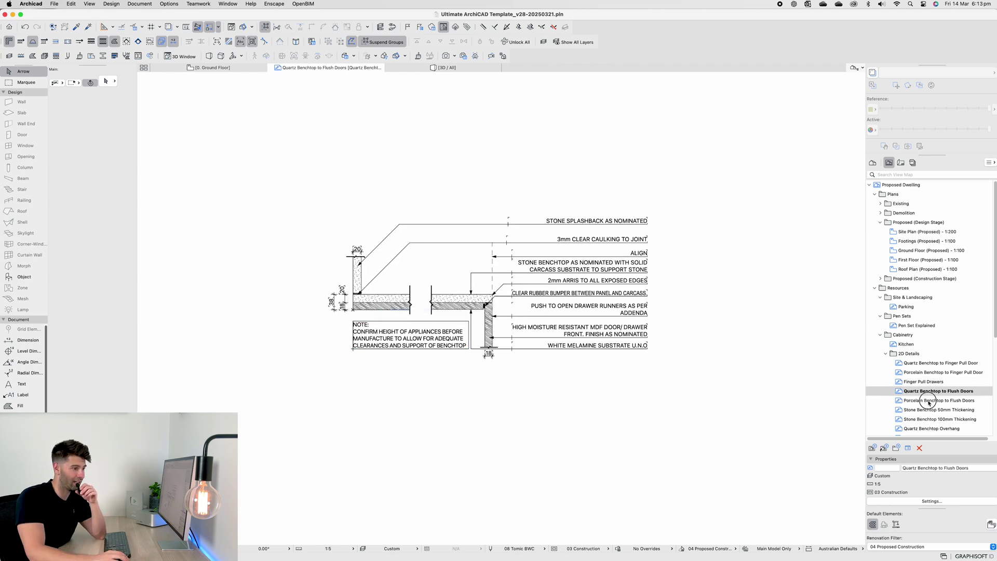
scroll(445, 200, up, 5)
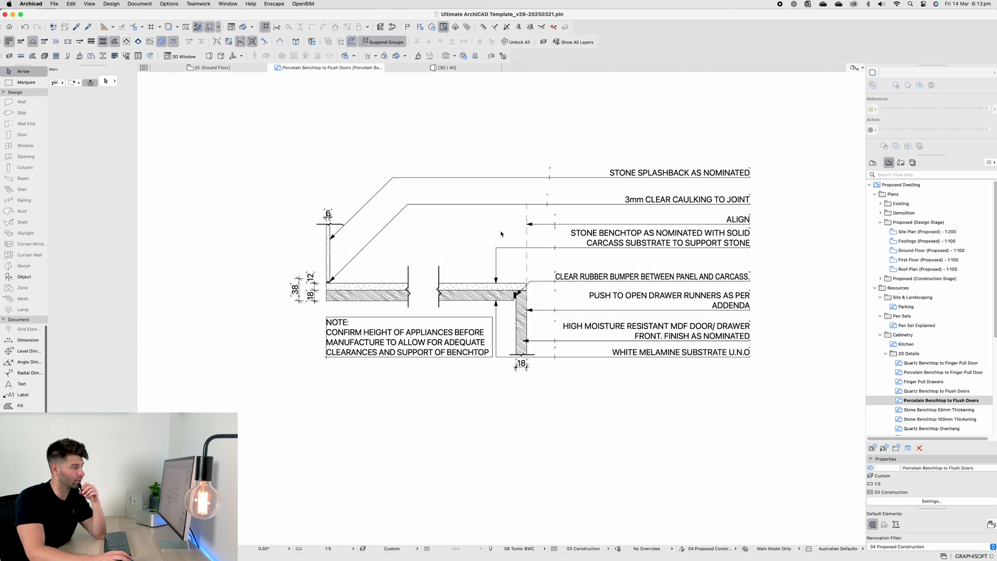
Open and examine the Stone Benchtop 50mm Thickening and Stone Benchtop 100mm Thickening details
scroll(941, 352, down, 3)
double_click(940, 352)
scroll(229, 269, up, 2)
scroll(477, 281, up, 3)
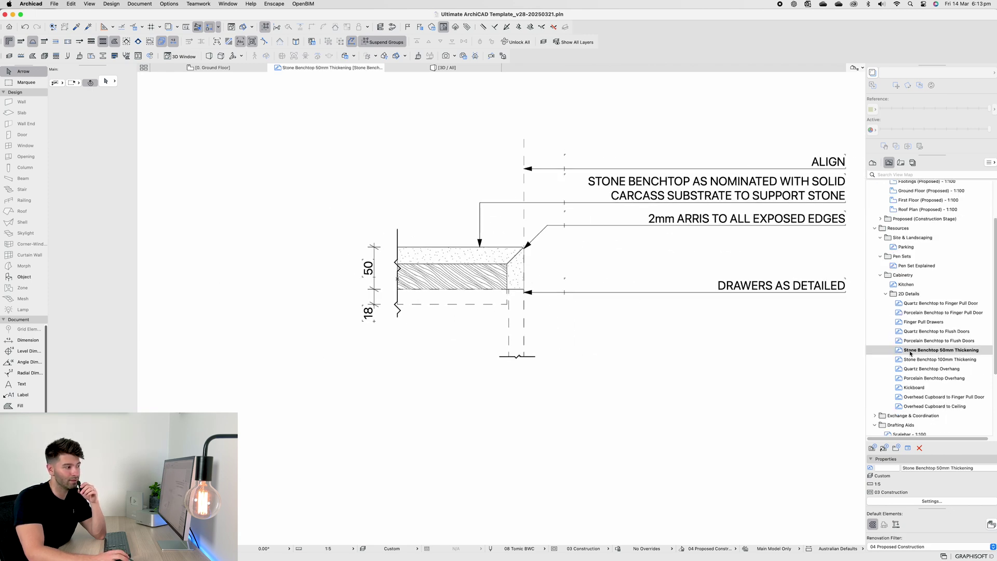
double_click(924, 360)
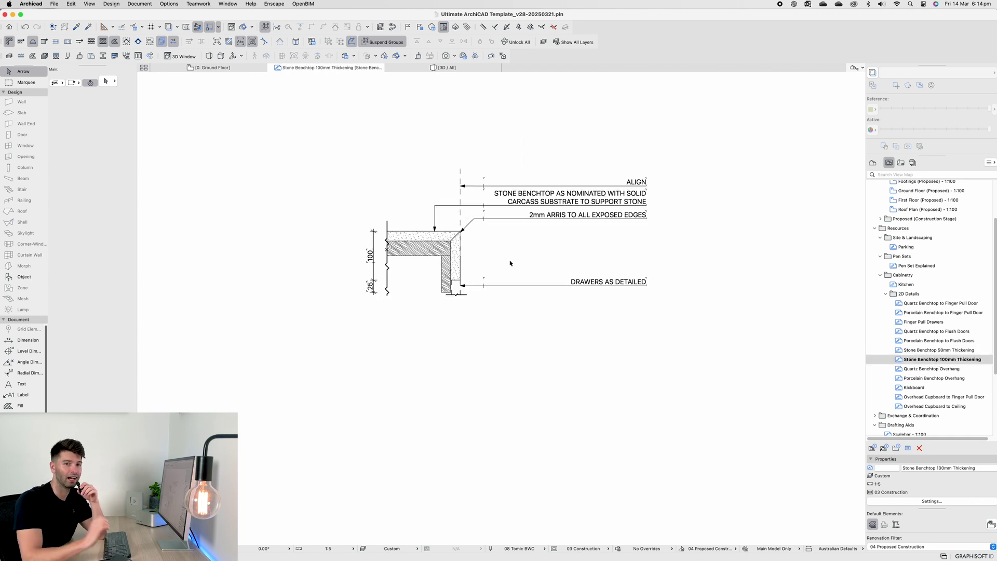
scroll(387, 249, up, 3)
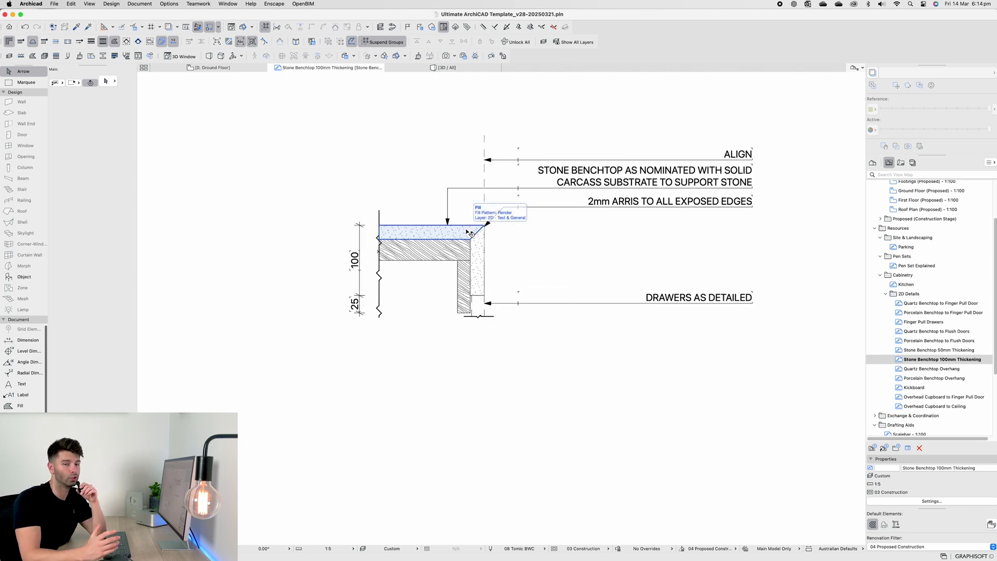
Review the Quartz Benchtop Overhang and Porcelain Benchtop Overhang details
double_click(957, 370)
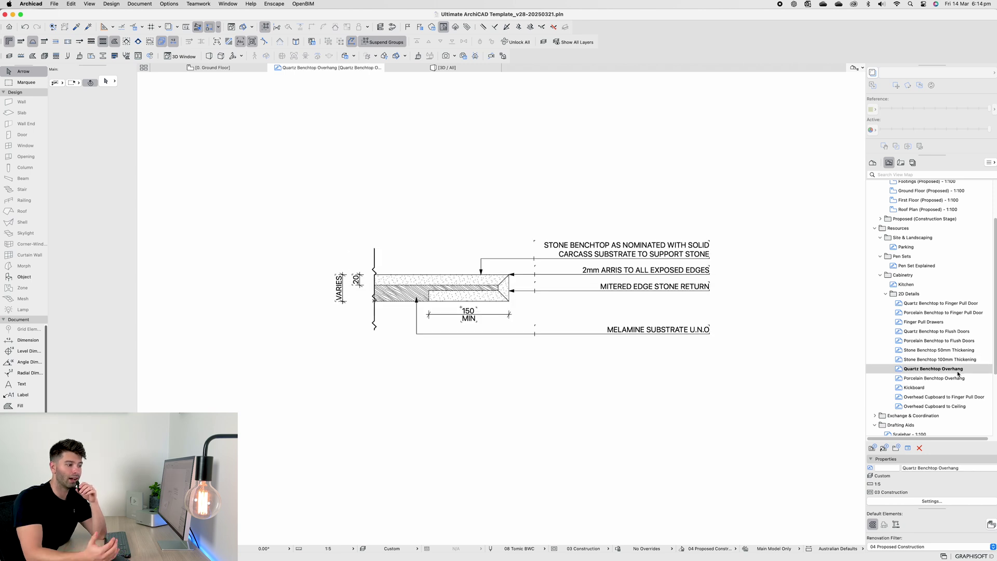
double_click(954, 378)
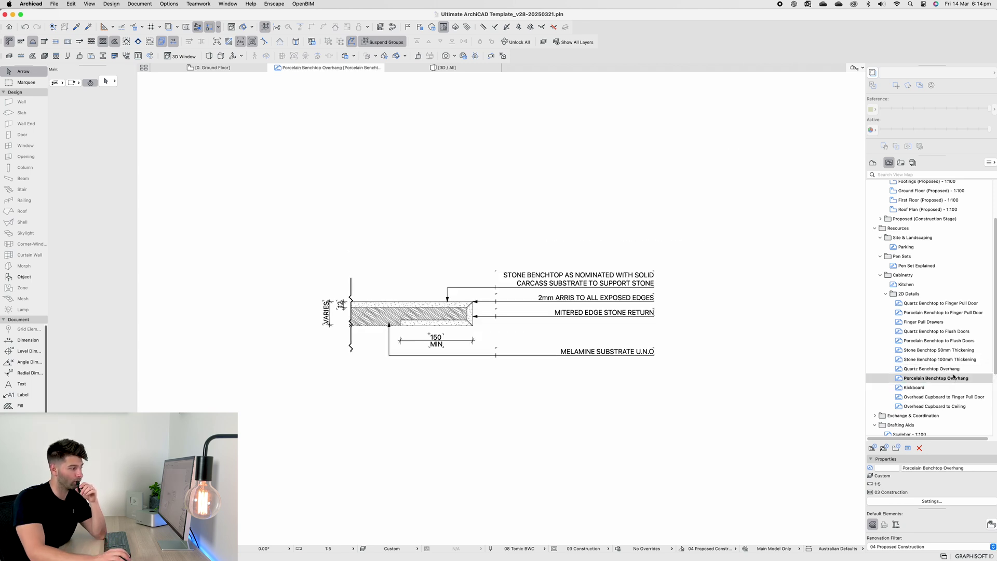
Select the chamfered base cabinet under the island benchtop in the 3D model, then return to the Porcelain Benchtop Overhang detail
click(422, 69)
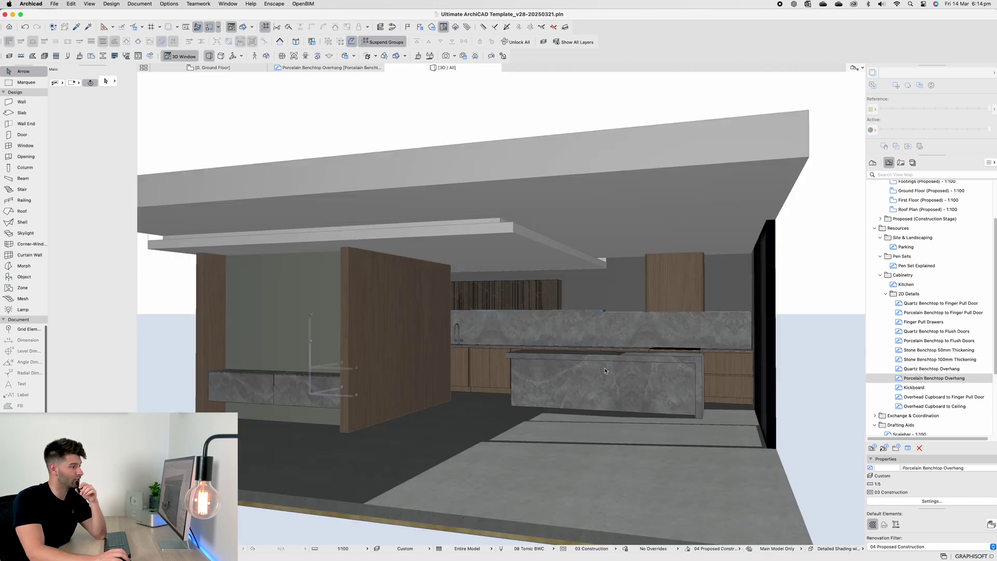
click(633, 361)
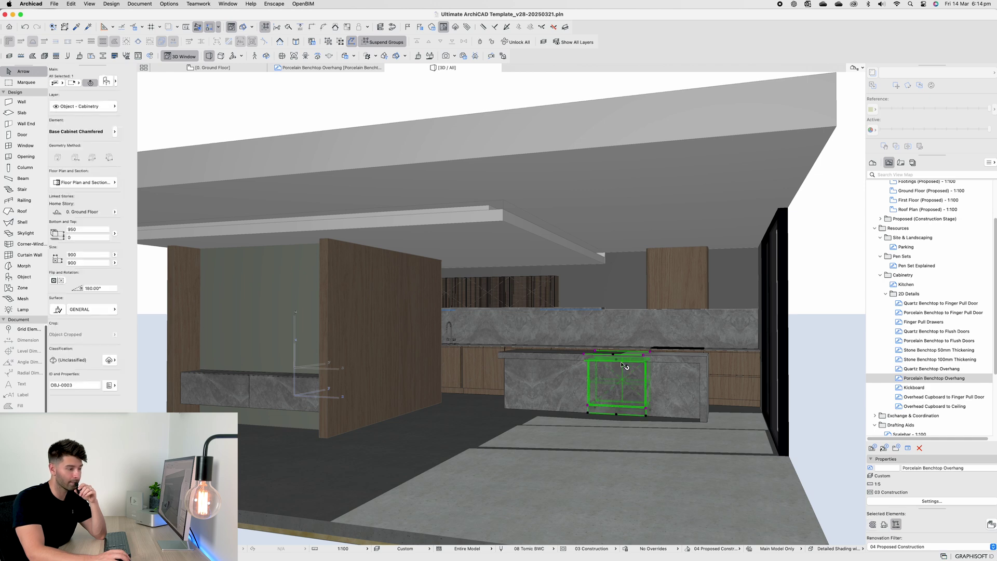
click(328, 68)
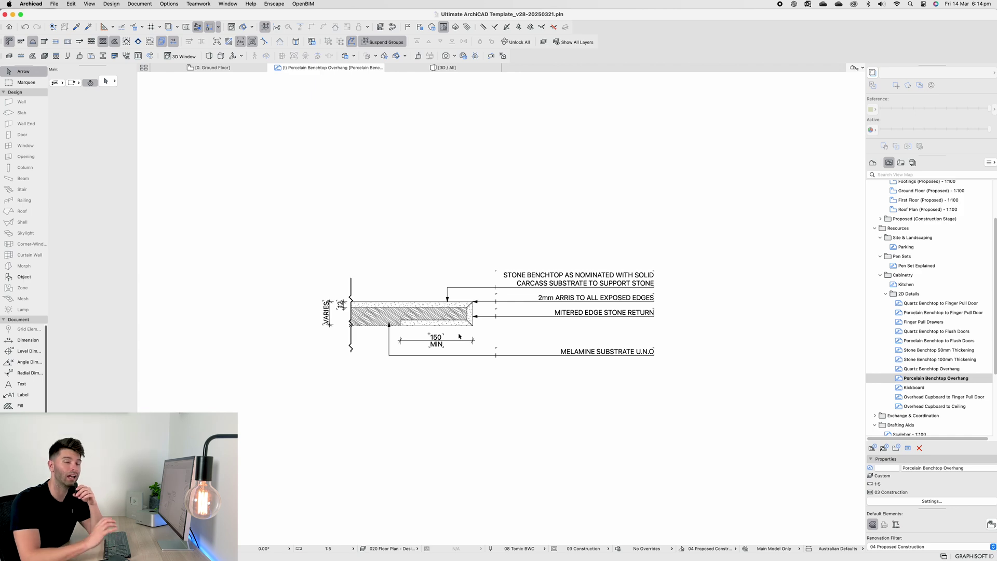
Open the Kickboard detail and examine the junction between the kickboard, silicone joint and floor finish
double_click(917, 388)
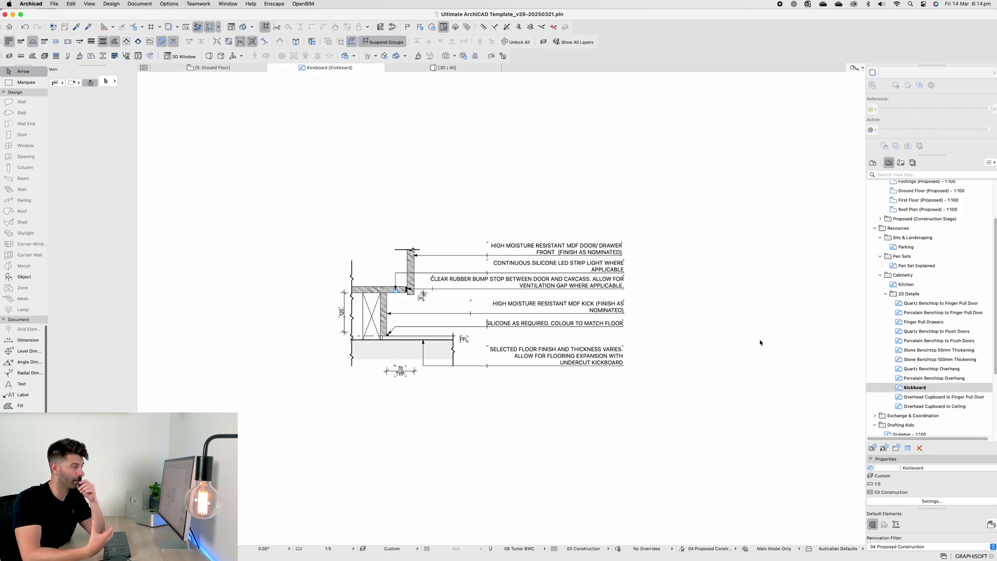
scroll(467, 311, up, 5)
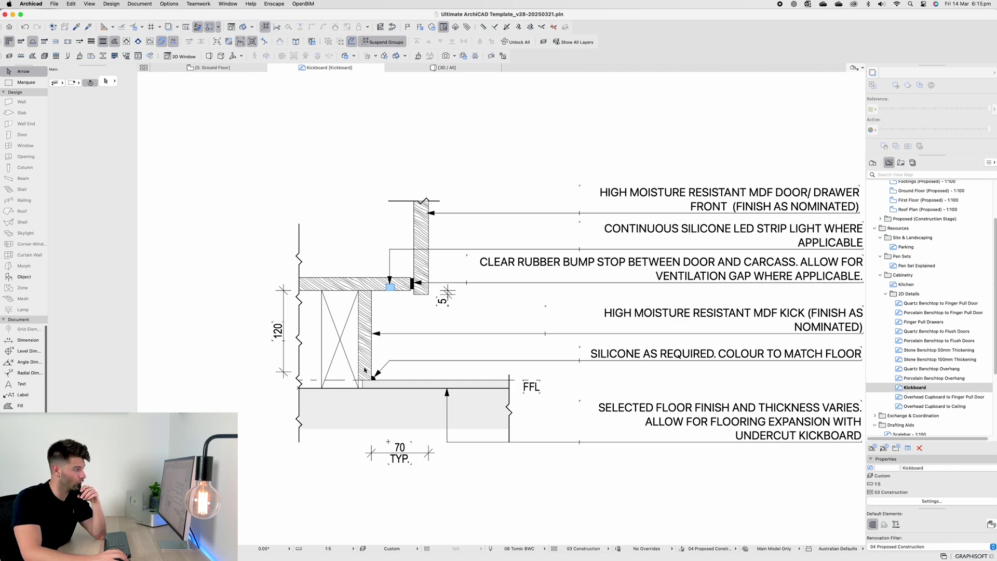
scroll(360, 383, up, 6)
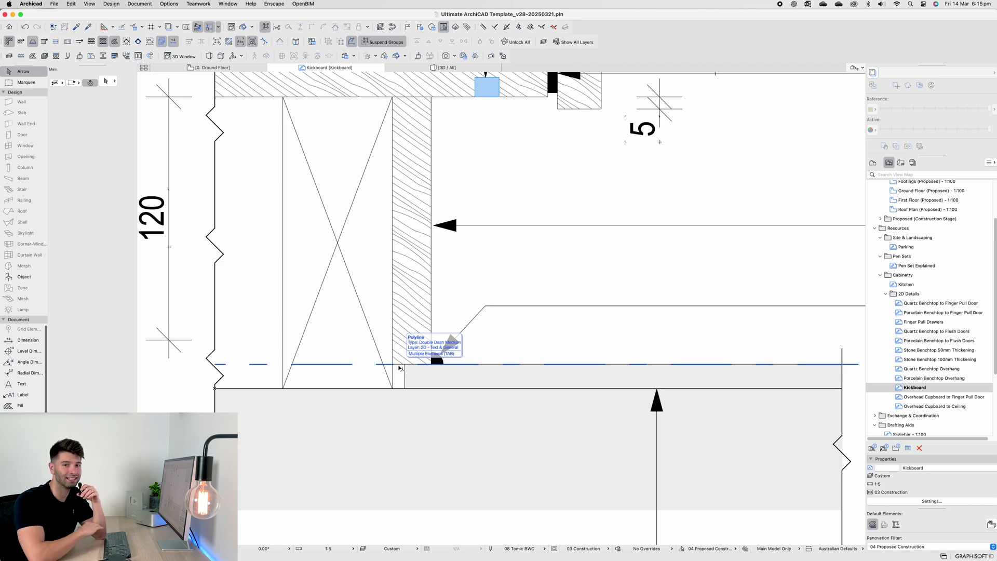
scroll(400, 368, down, 7)
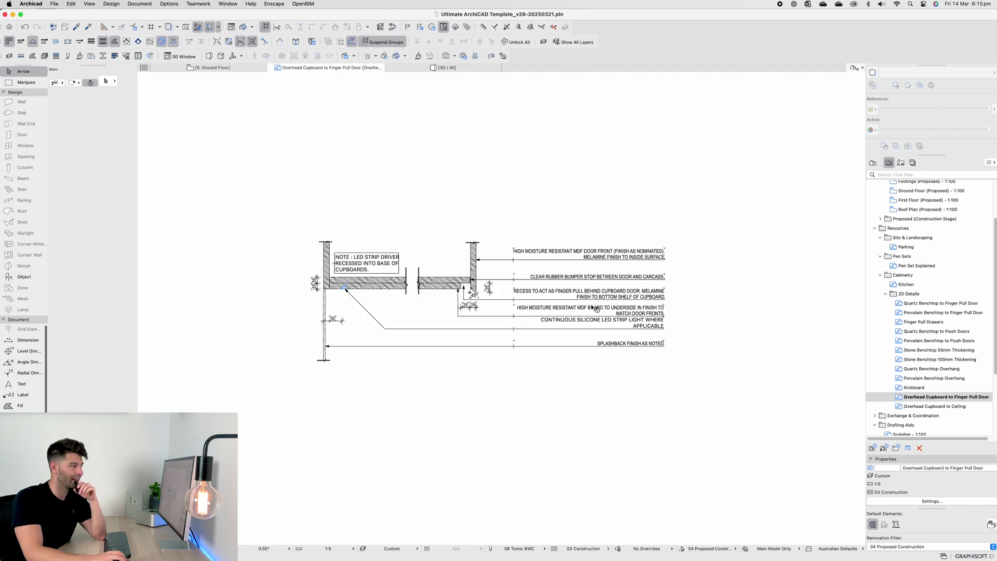
Review the Overhead Cupboard to Finger Pull Door and Overhead Cupboard to Ceiling details
scroll(536, 289, up, 5)
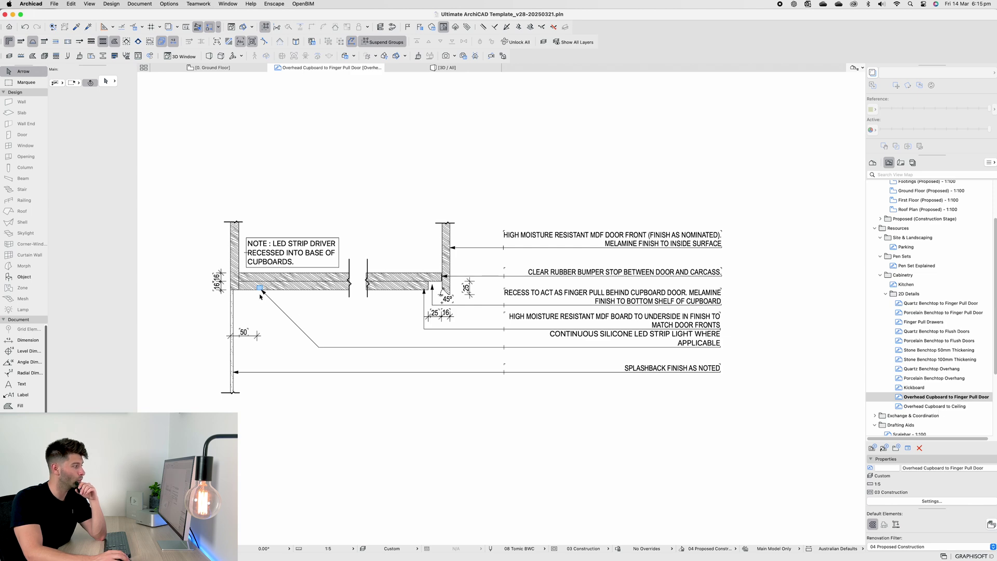
double_click(946, 408)
scroll(403, 367, up, 5)
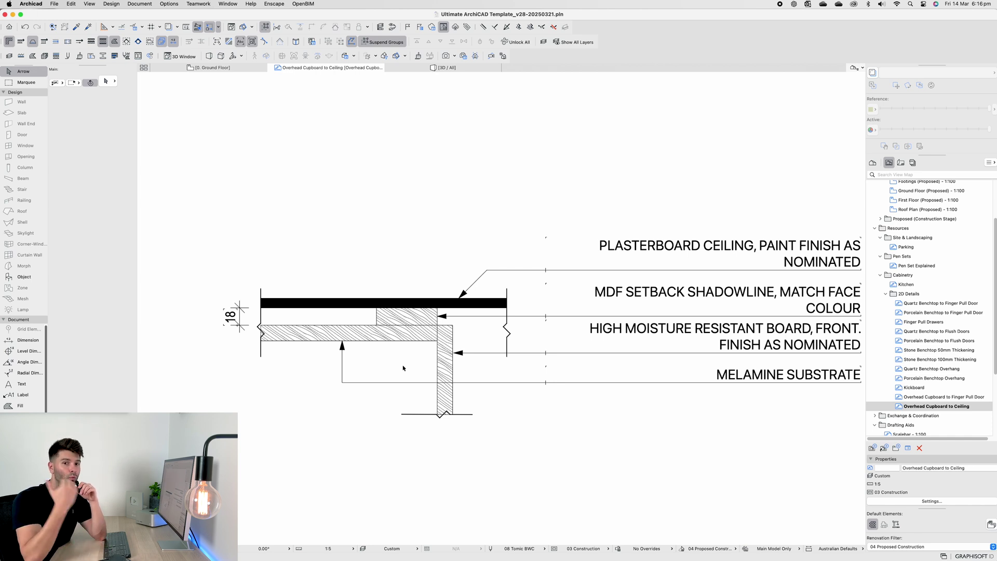
Return to the Ground Floor plan and examine the kitchen layout
scroll(403, 368, down, 1)
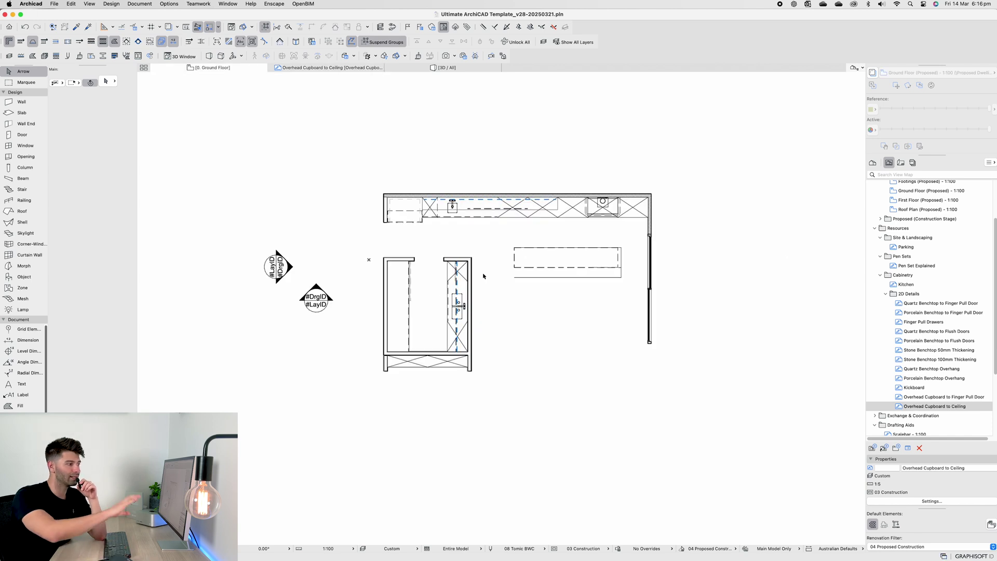
scroll(483, 275, up, 4)
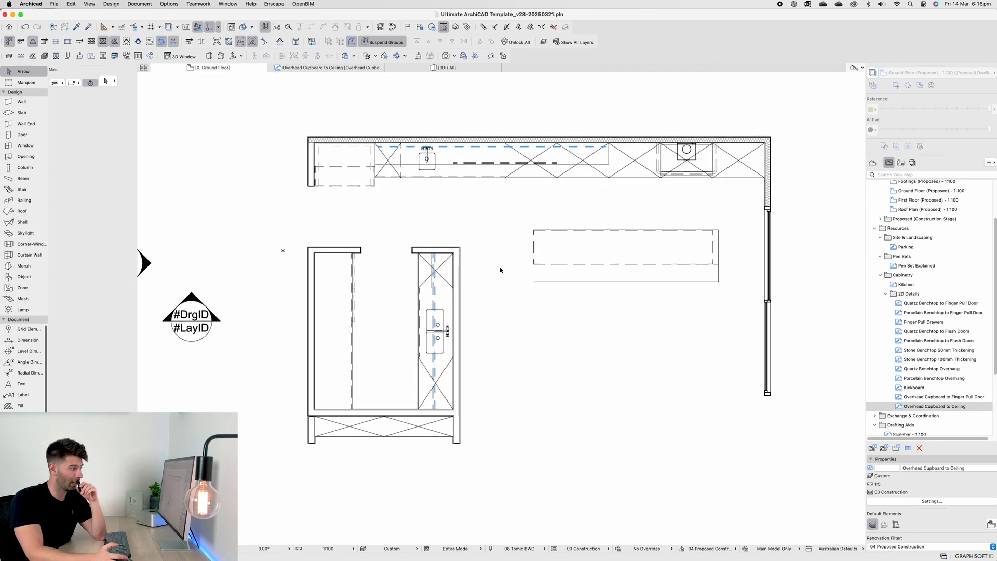